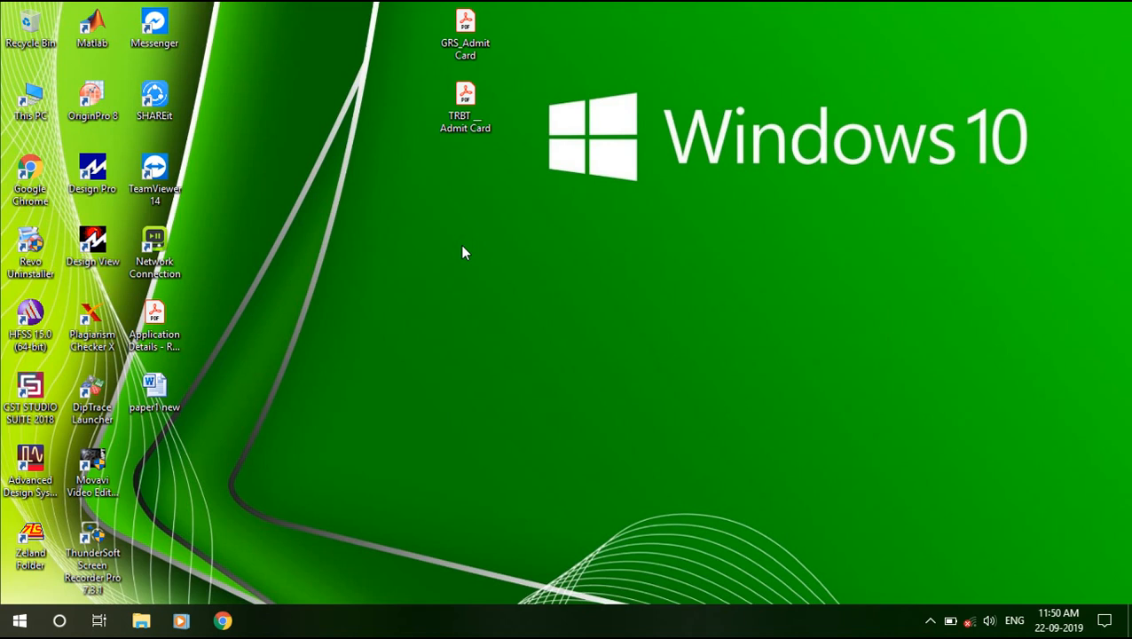
Launch HFSS 15.0 from the desktop and bring its main window into focus
double_click(25, 330)
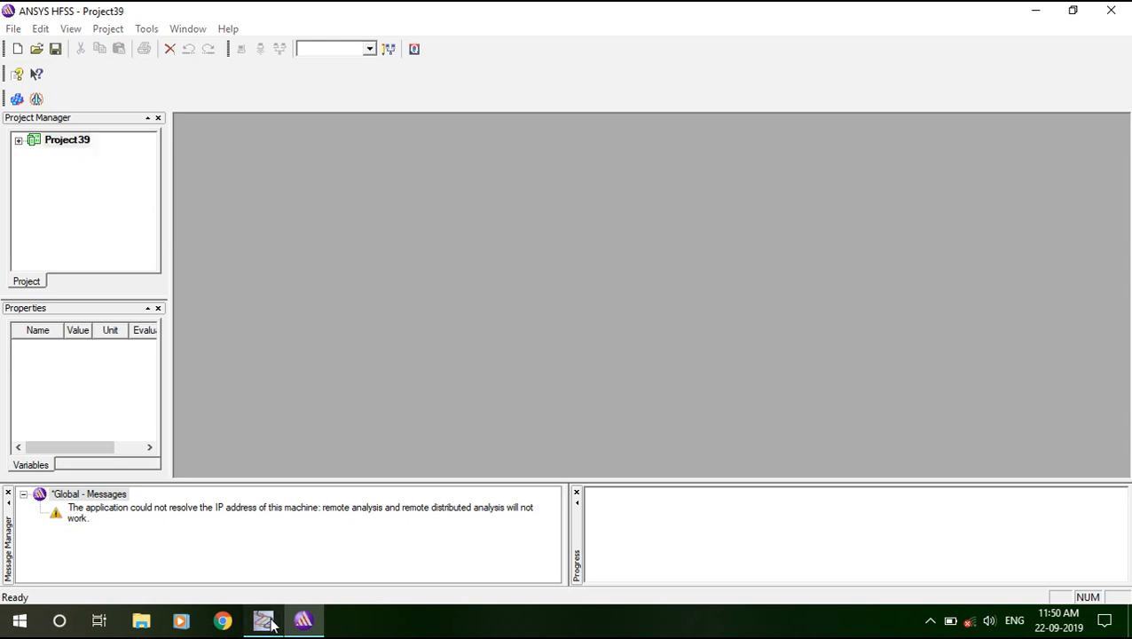
click(263, 620)
click(687, 368)
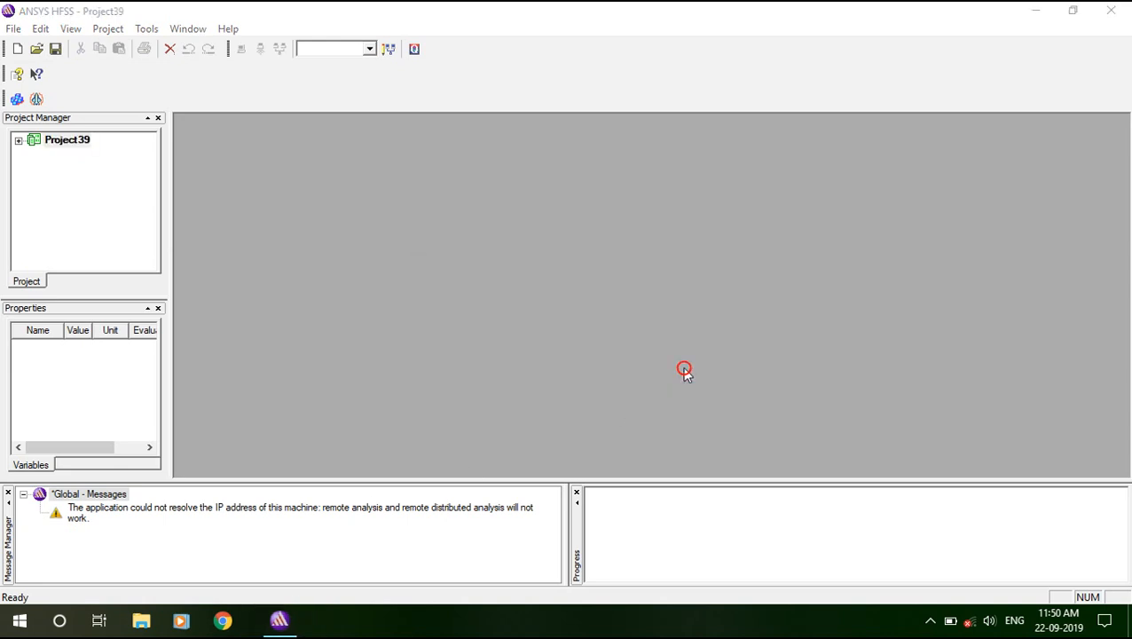
Open the existing project Project37d from the Ansoft folder and maximize its modeler window
click(36, 50)
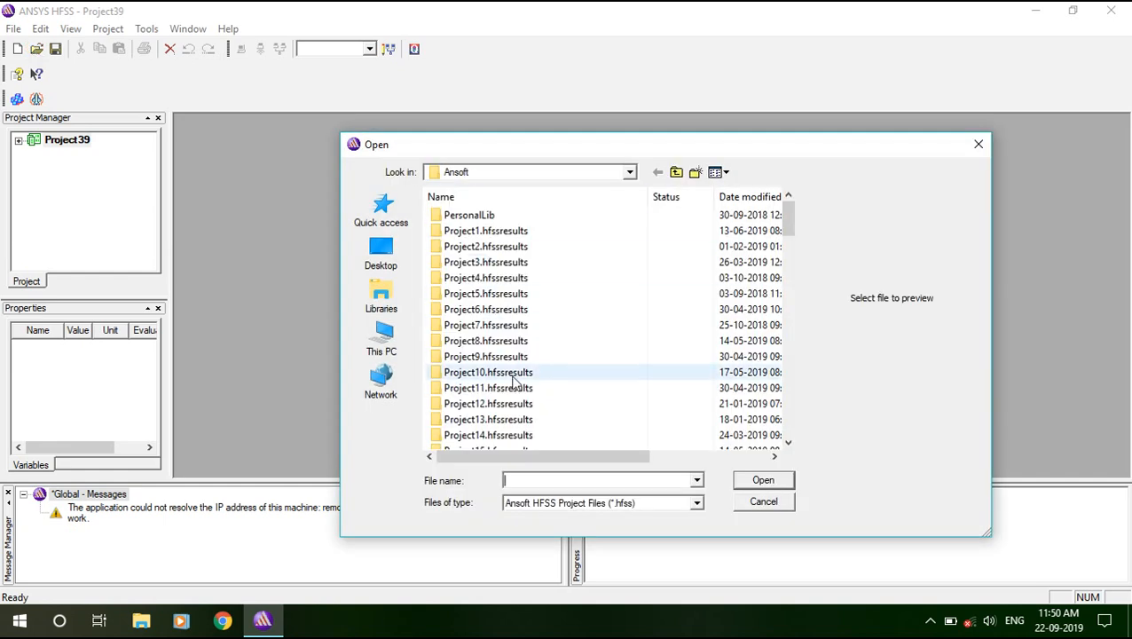
scroll(514, 381, down, 15)
scroll(514, 381, down, 10)
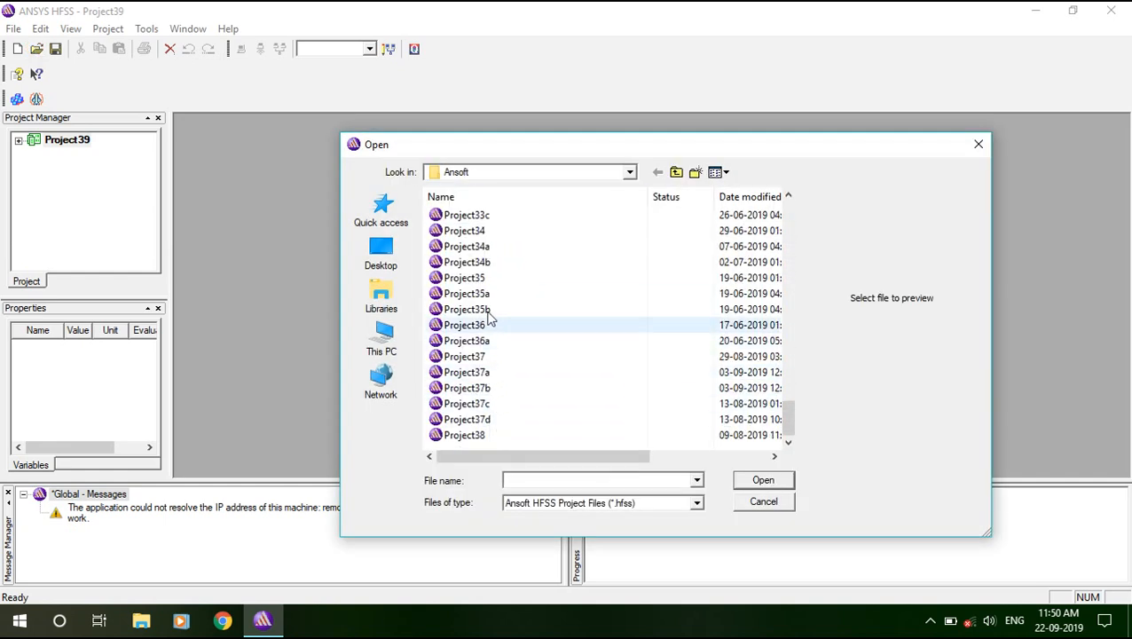
click(483, 418)
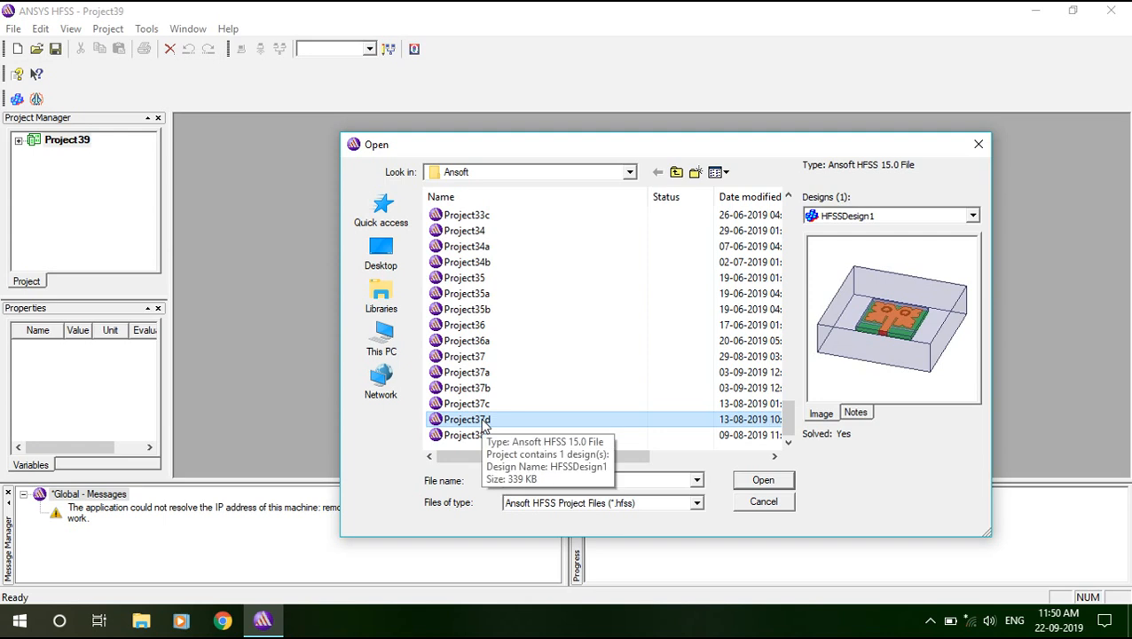
click(759, 481)
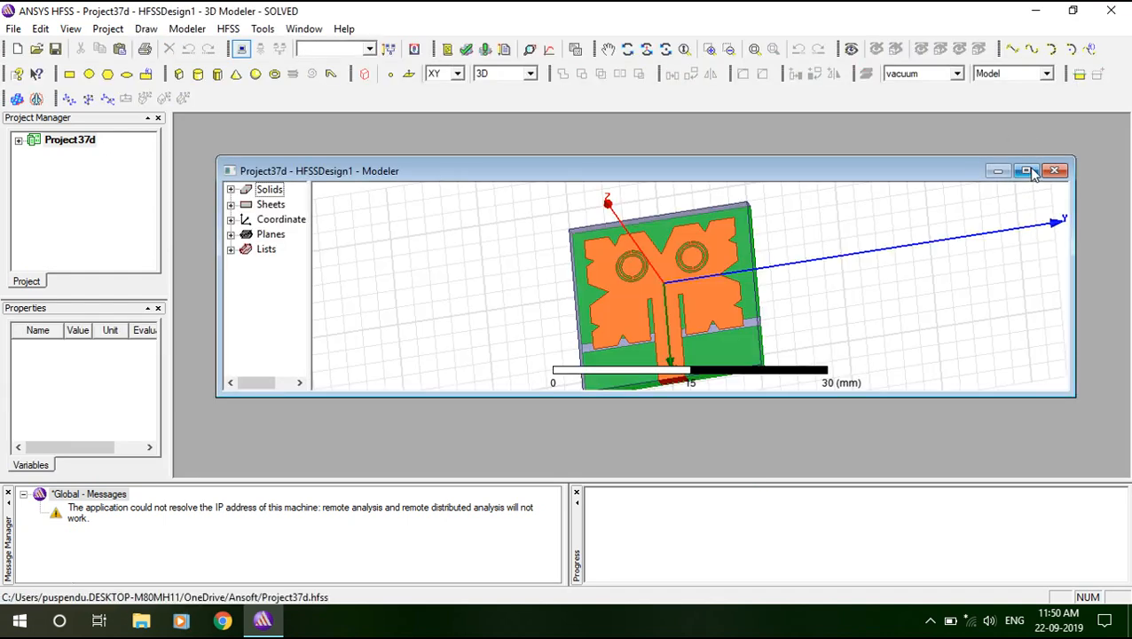
click(1026, 172)
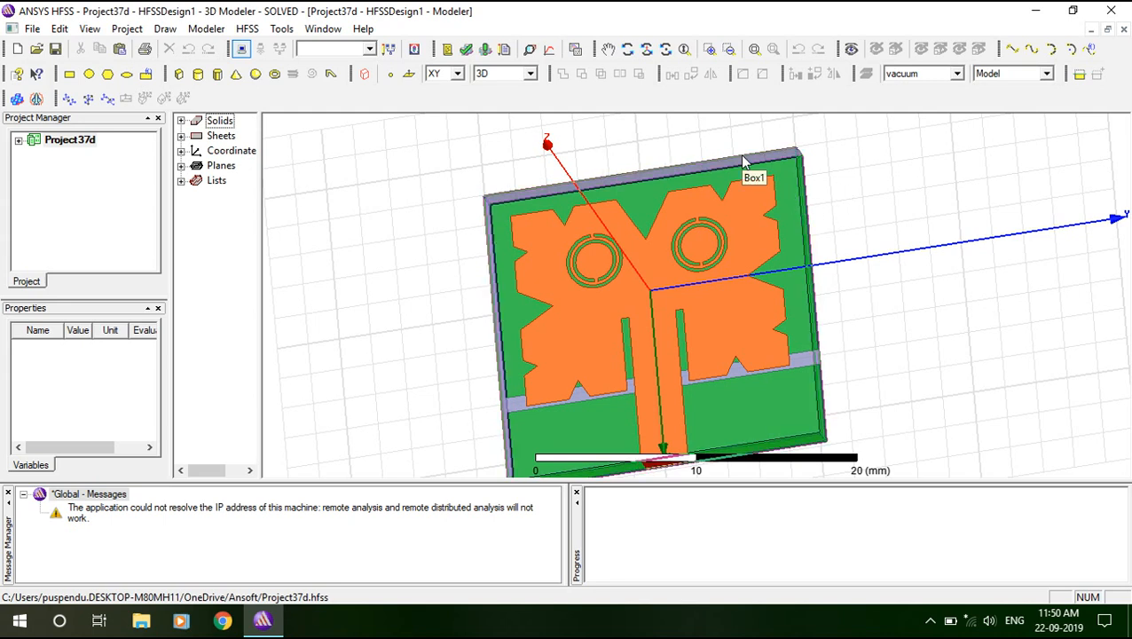
click(207, 29)
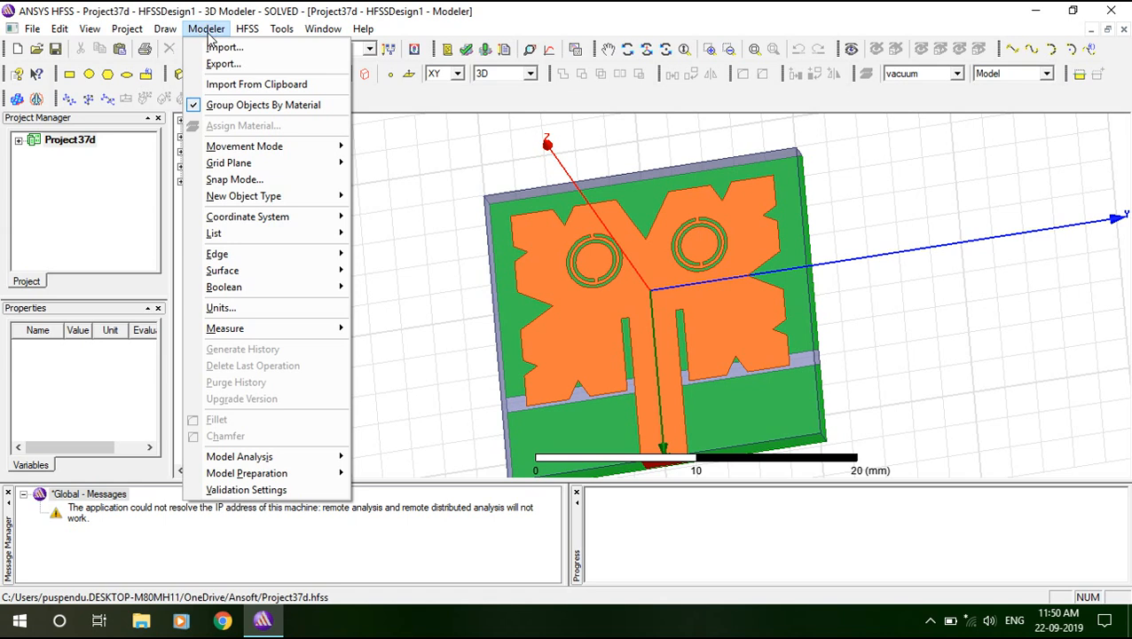
click(221, 64)
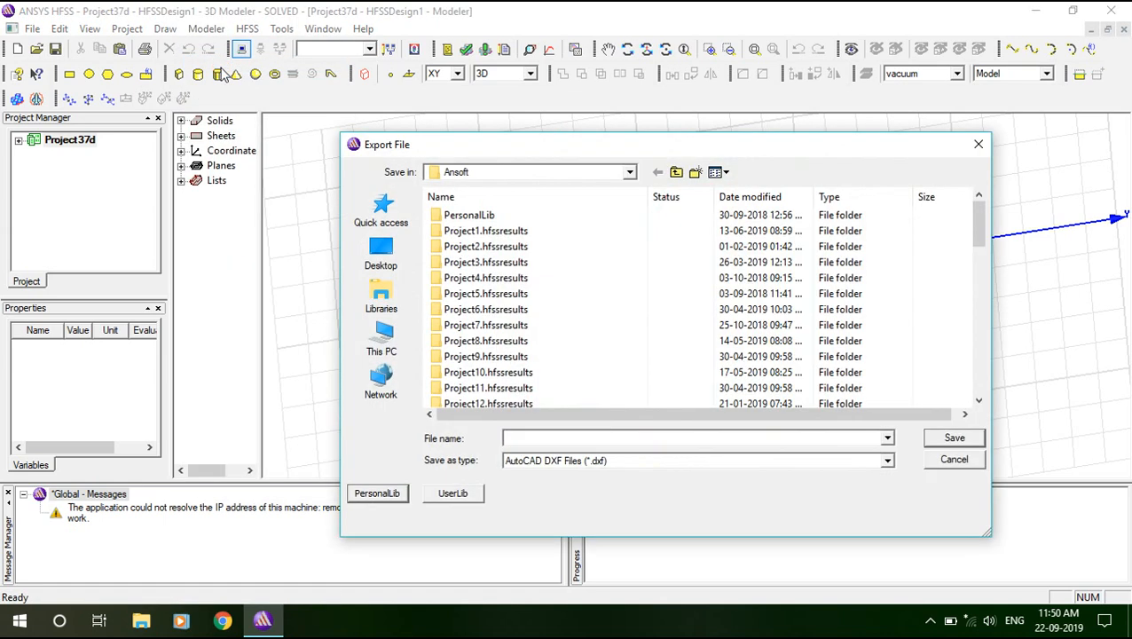
click(618, 461)
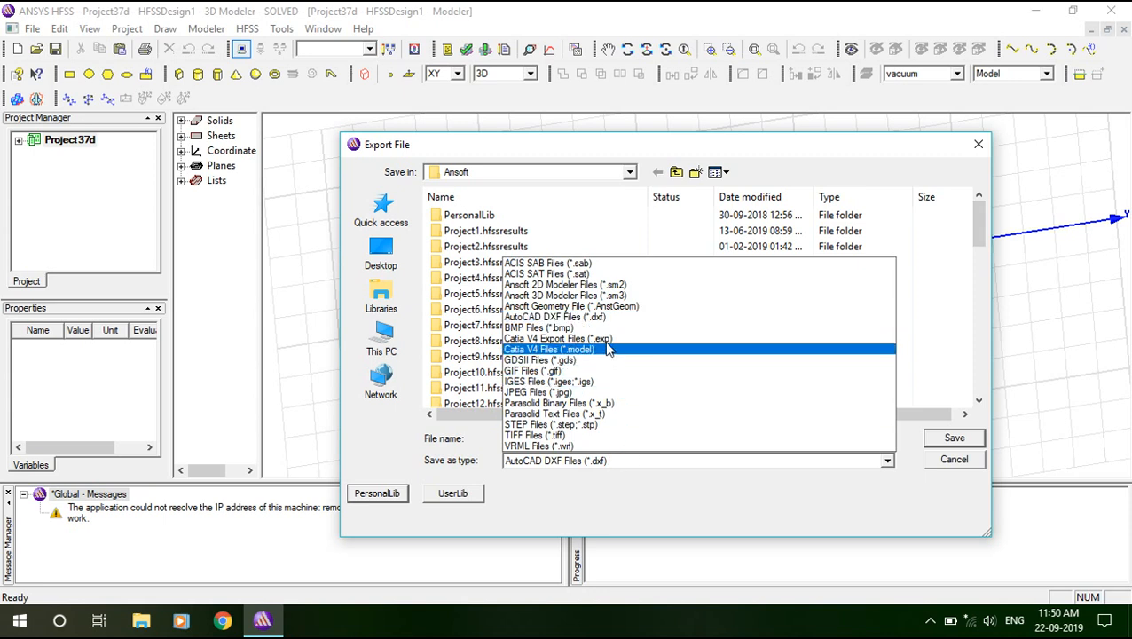
click(598, 318)
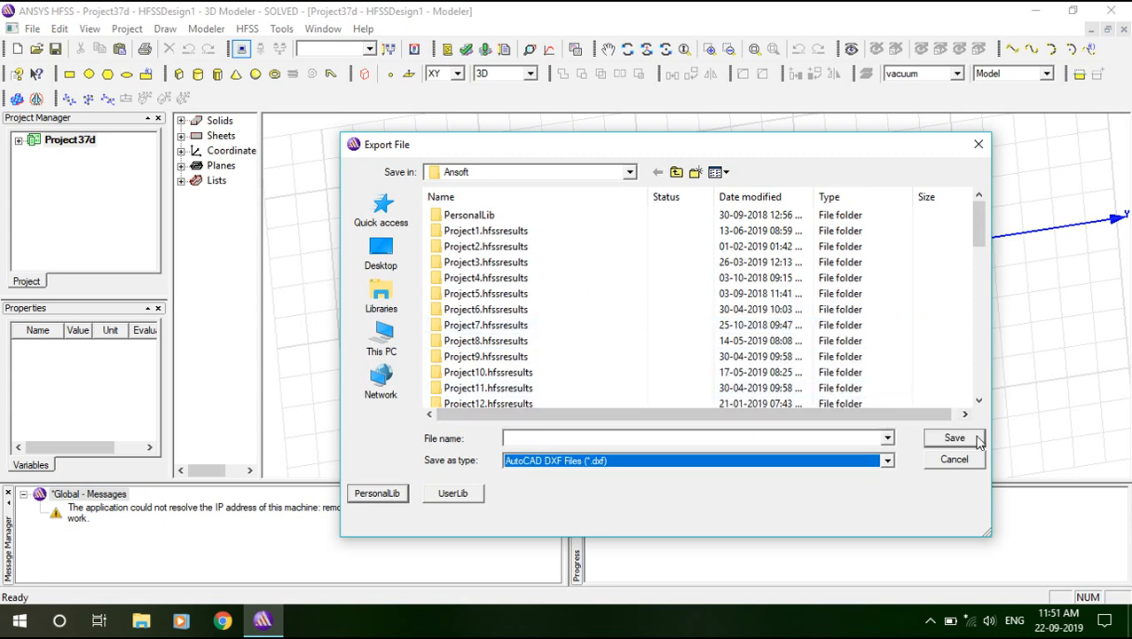
click(977, 143)
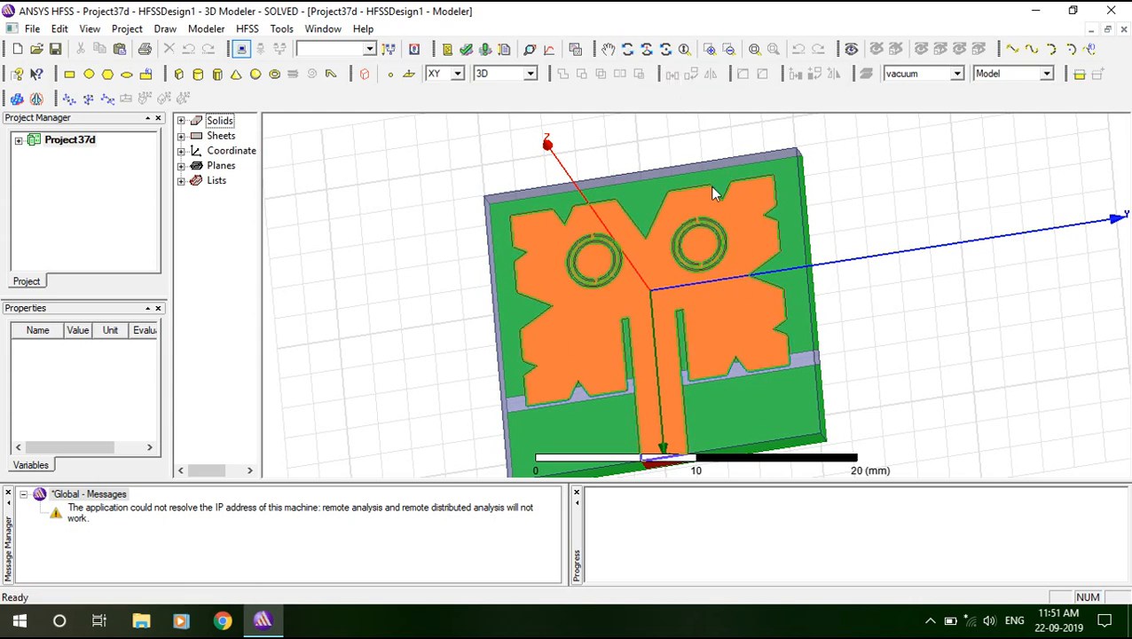
Copy the orange slotted patch sheet, including its feed line, from the Project37d antenna model
click(626, 49)
drag(747, 254, 535, 247)
drag(640, 253, 861, 242)
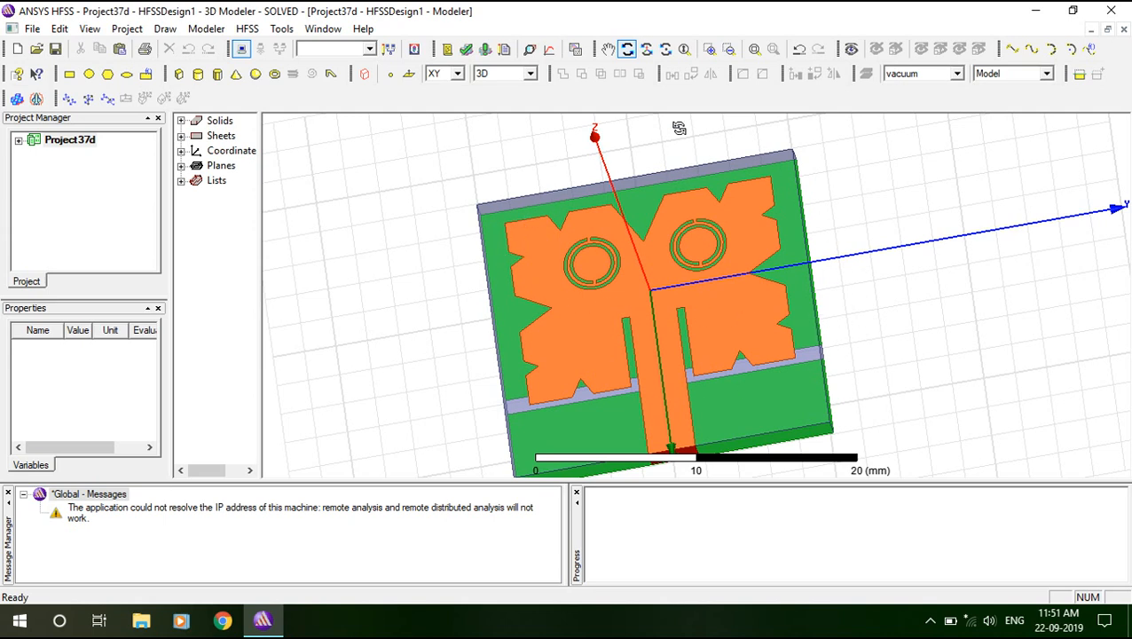
drag(686, 294, 615, 273)
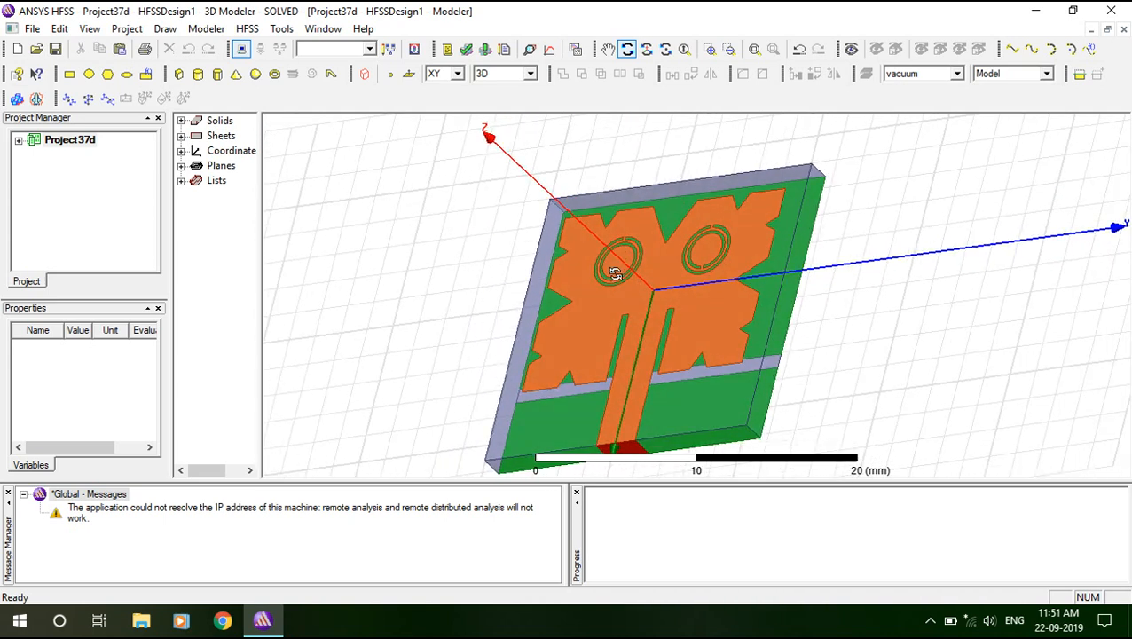
key(Escape)
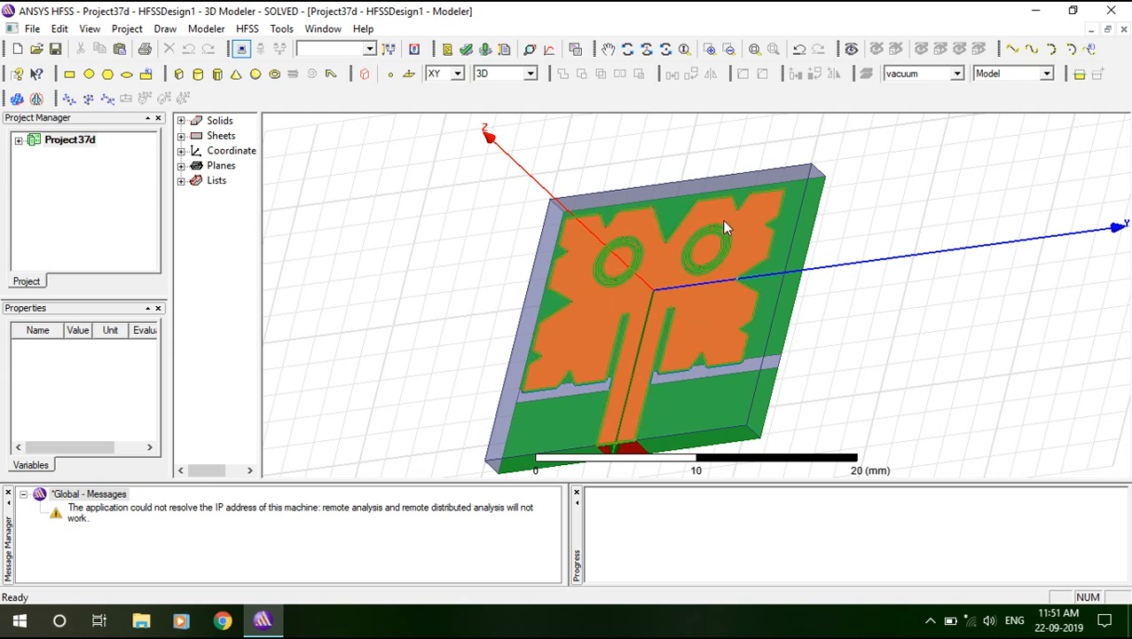
click(614, 335)
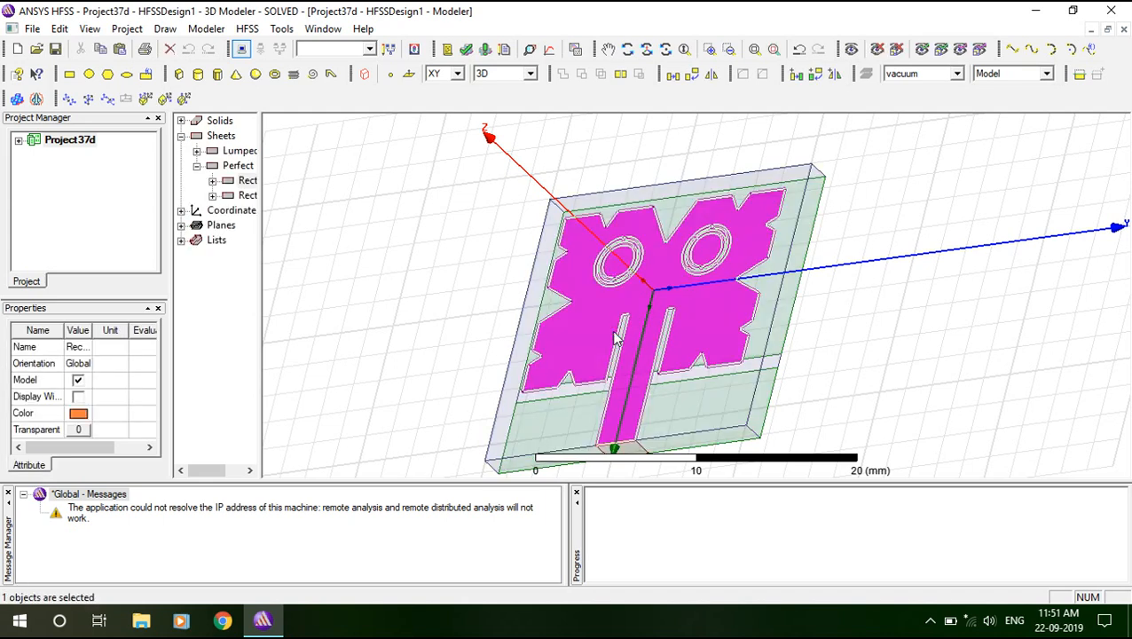
right_click(603, 342)
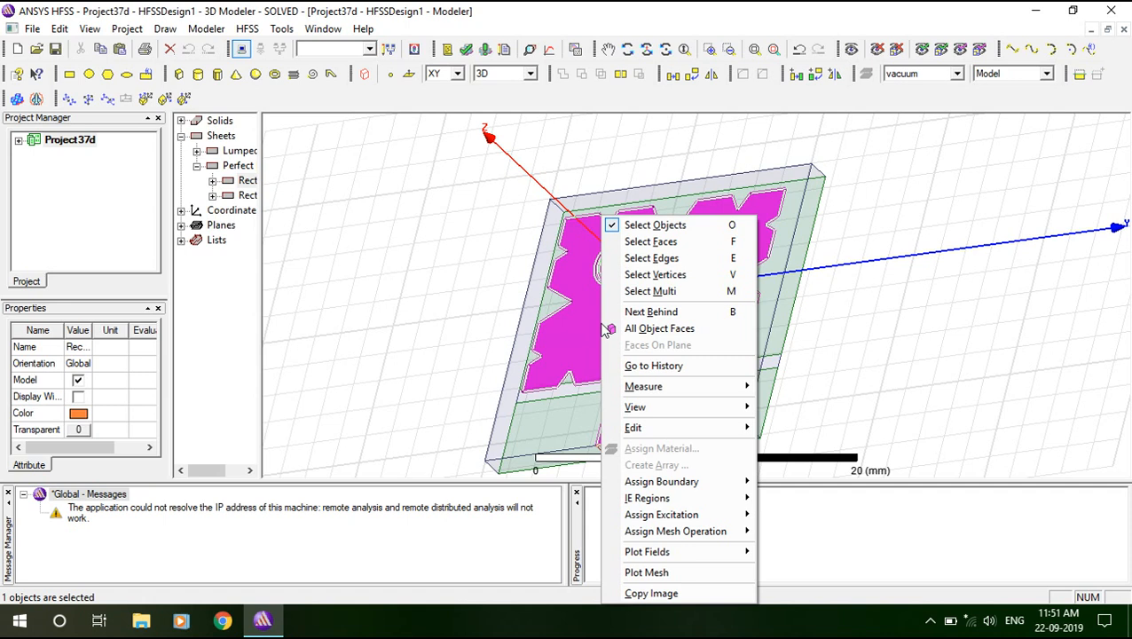
mouse_move(636, 430)
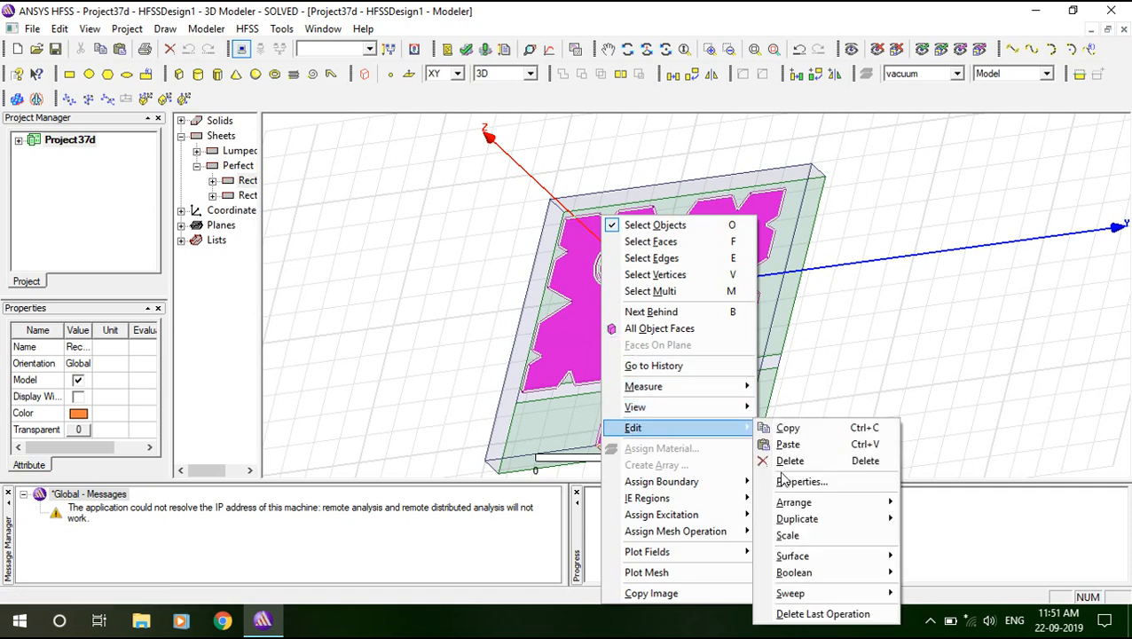
click(787, 428)
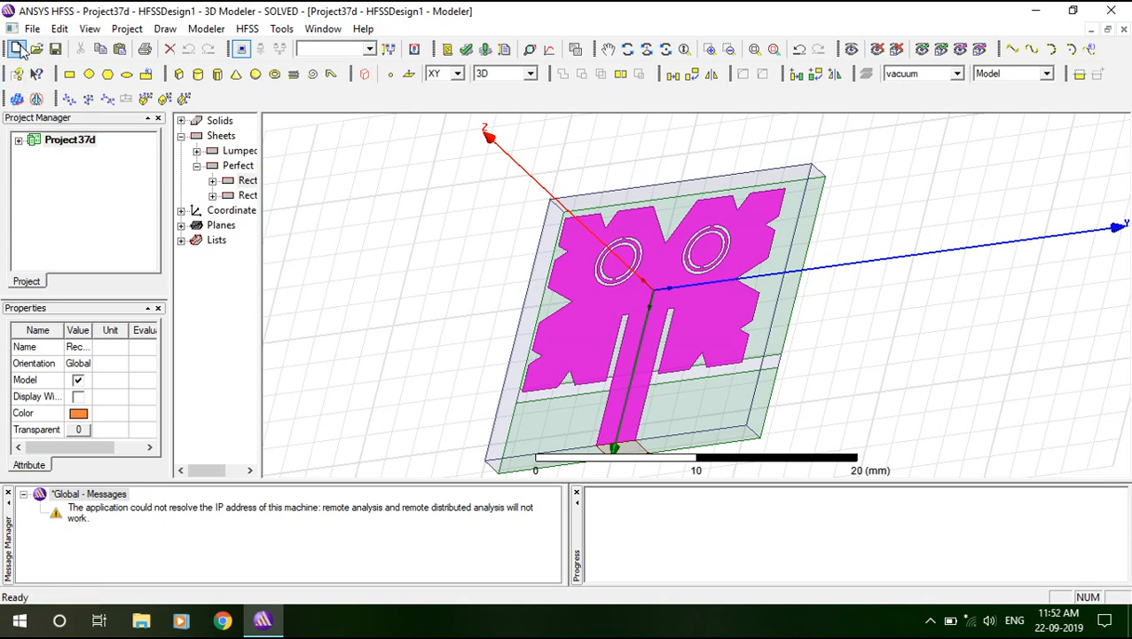
Create a new project and insert an HFSS design into it
click(17, 49)
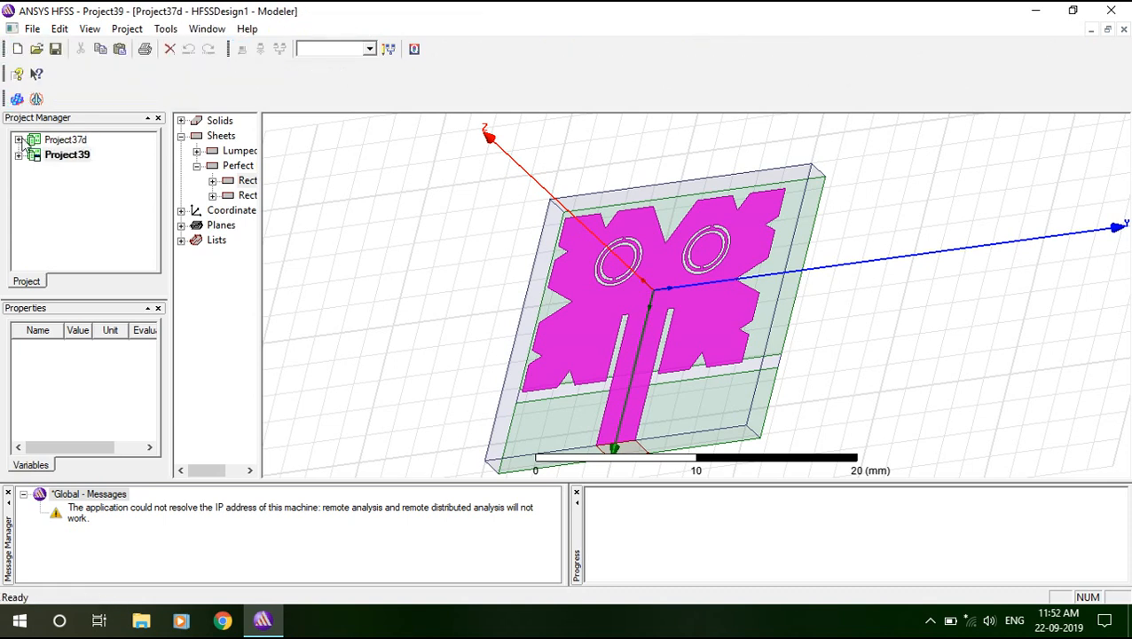
click(18, 156)
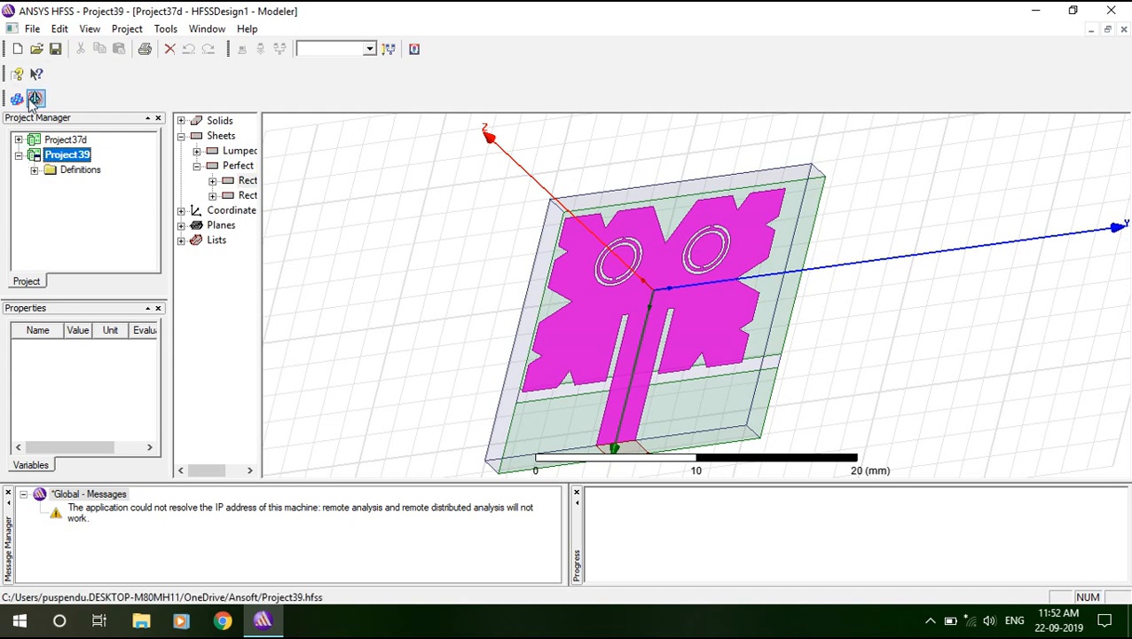
click(16, 98)
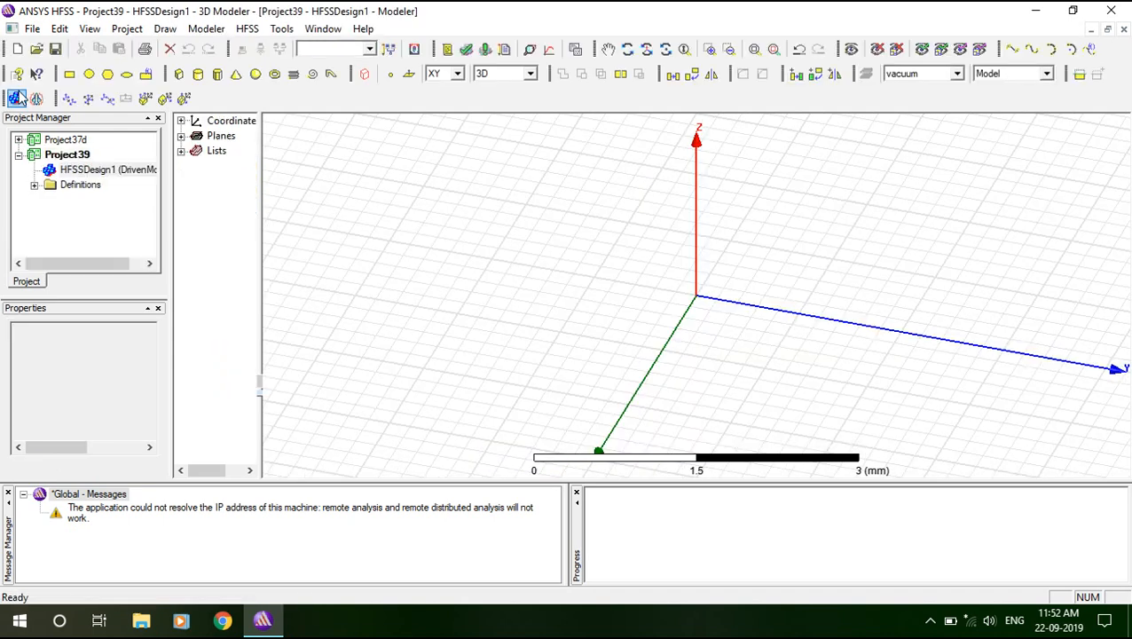
Paste the copied patch sheet into the new design and fit it in the modeler view
click(672, 239)
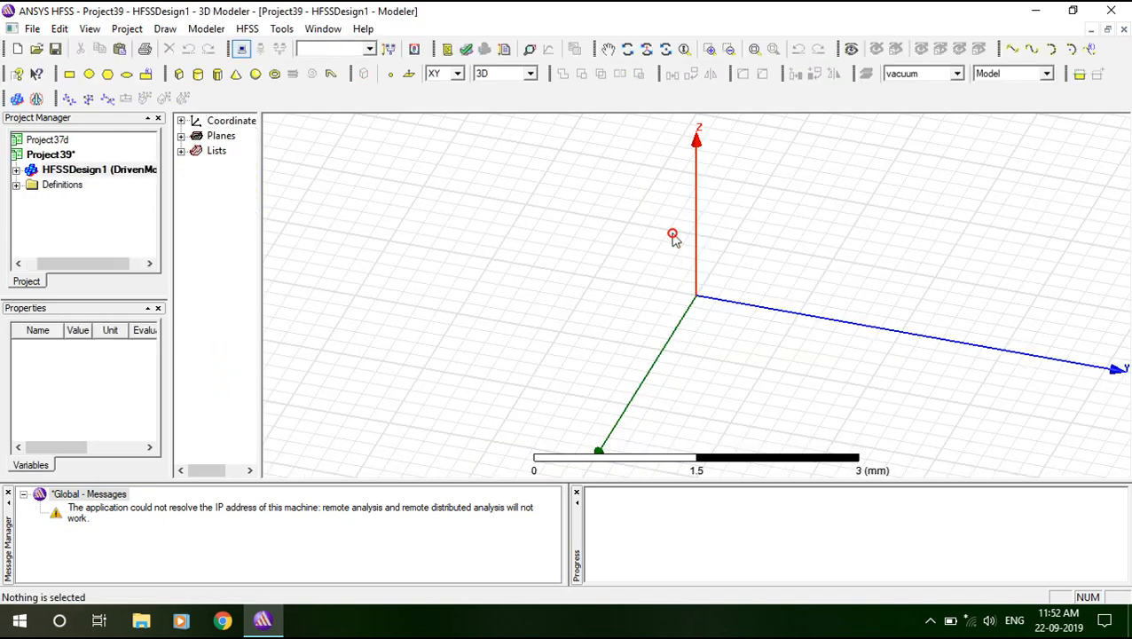
key(ctrl+v)
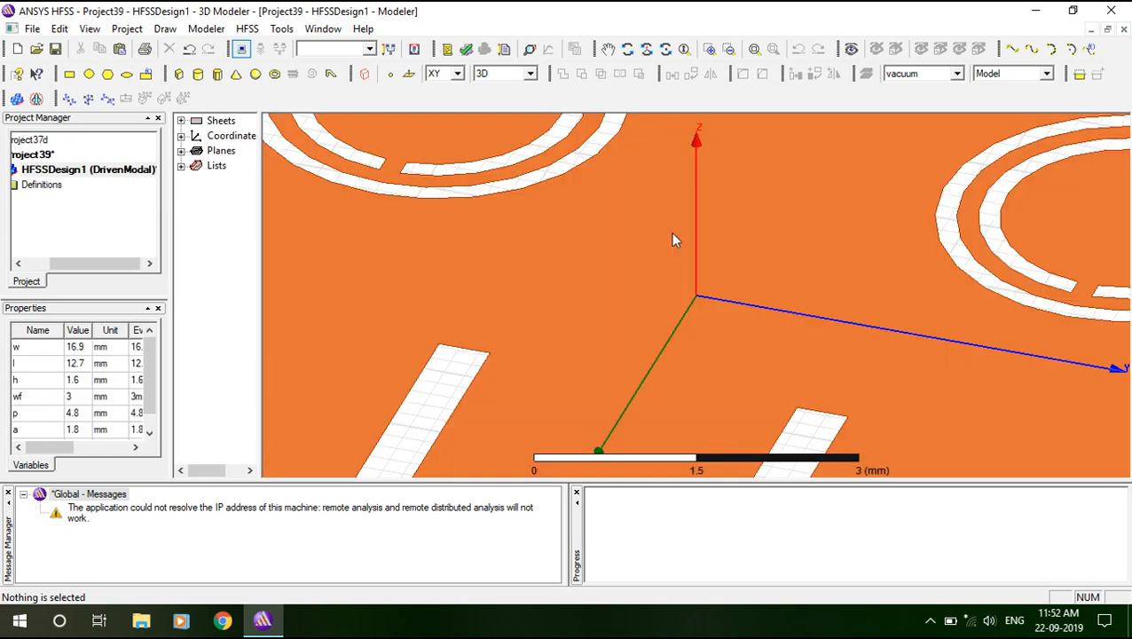
click(751, 49)
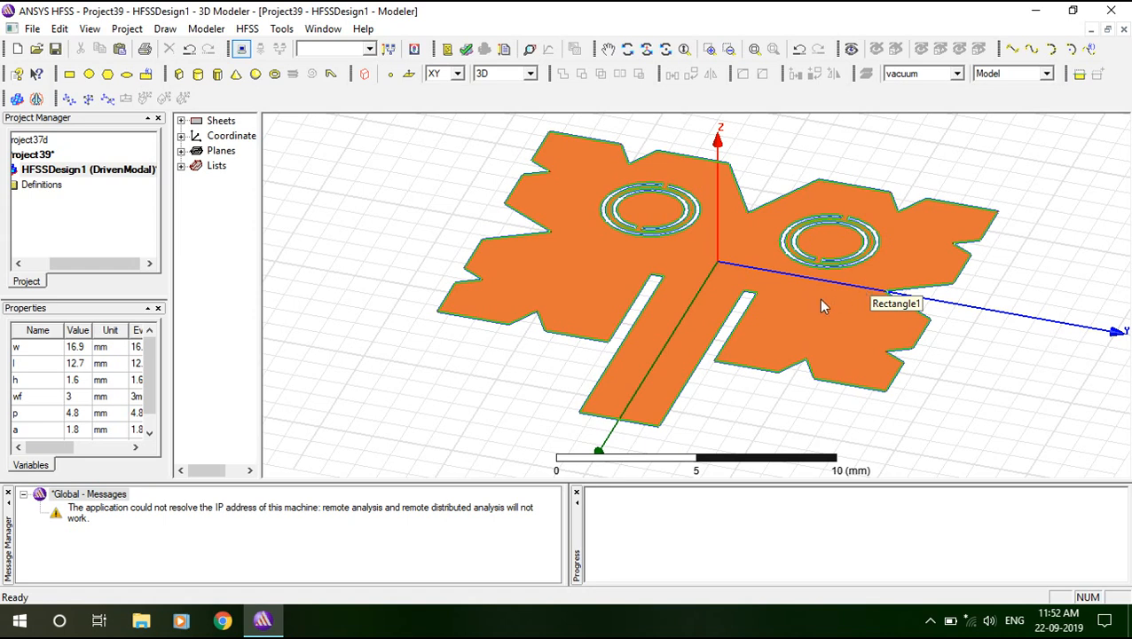
Export the patch layer to the Desktop as an AutoCAD DXF file named top
click(627, 50)
drag(700, 273, 676, 259)
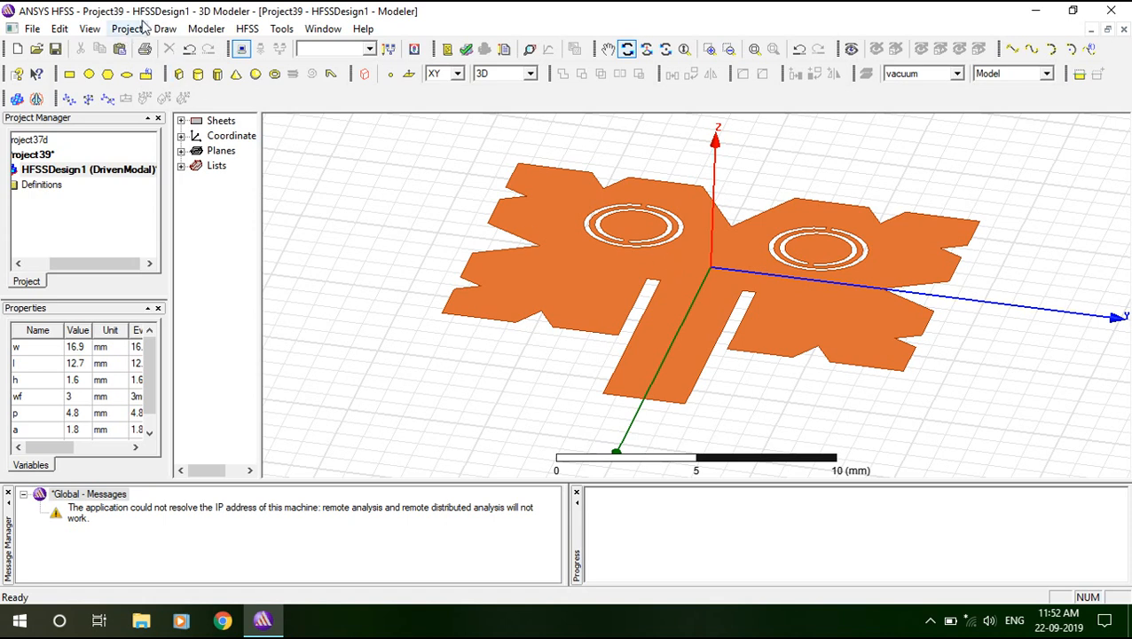
click(207, 30)
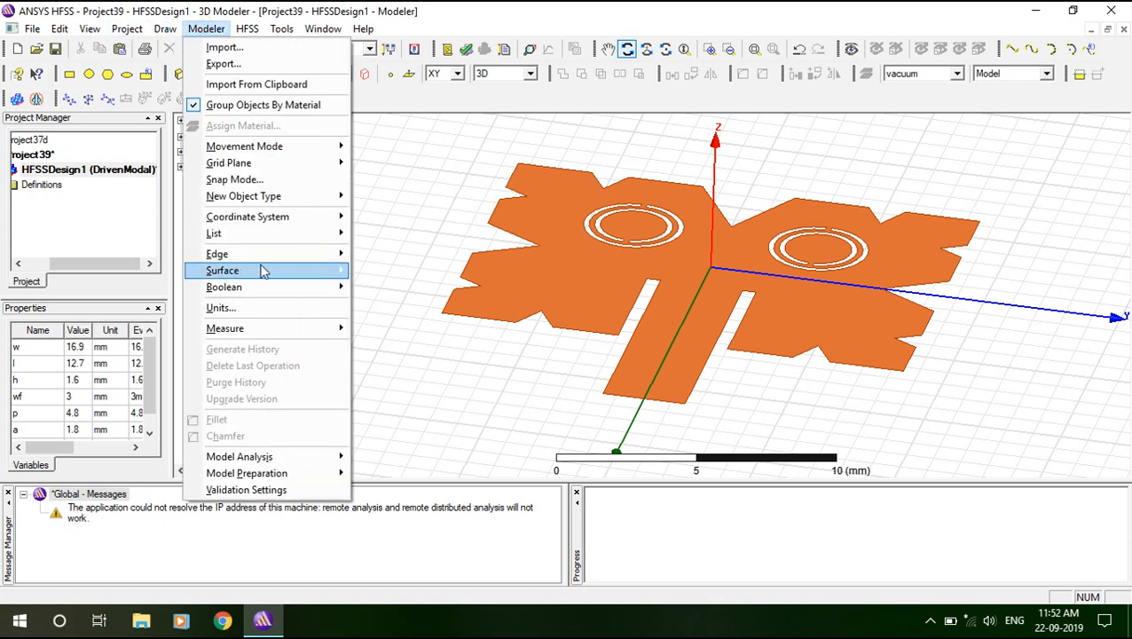
click(271, 66)
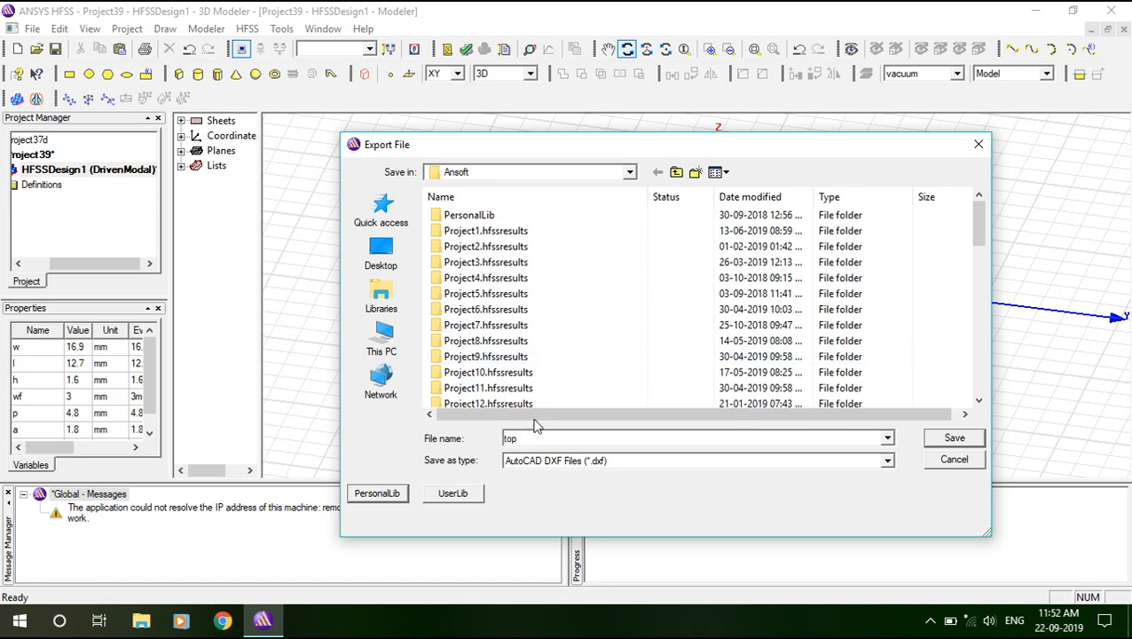
click(399, 252)
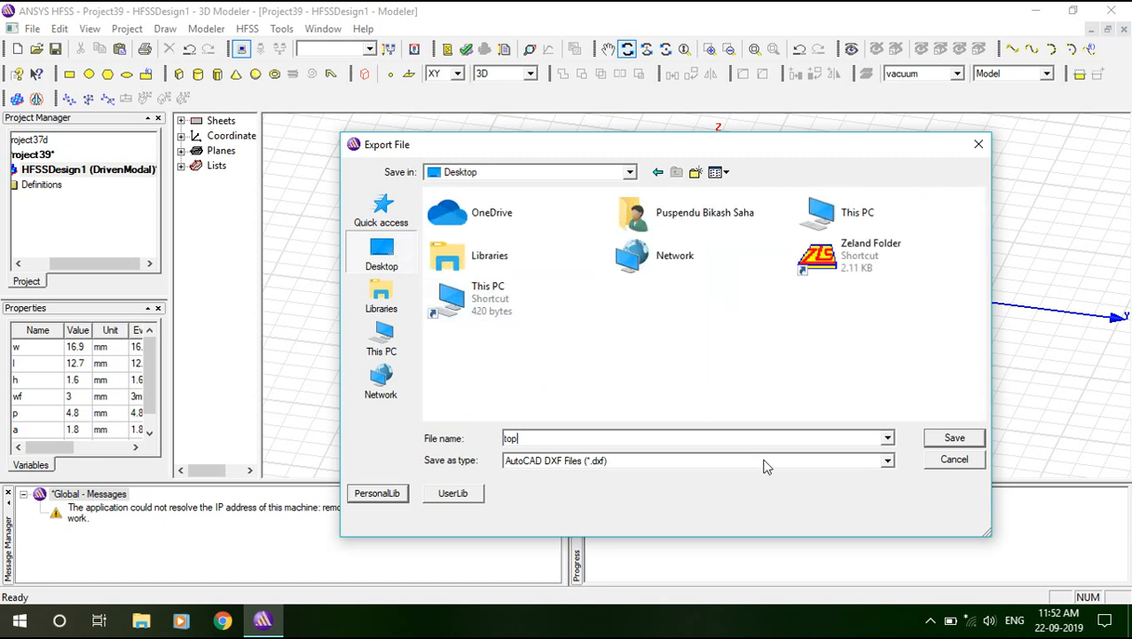
click(953, 443)
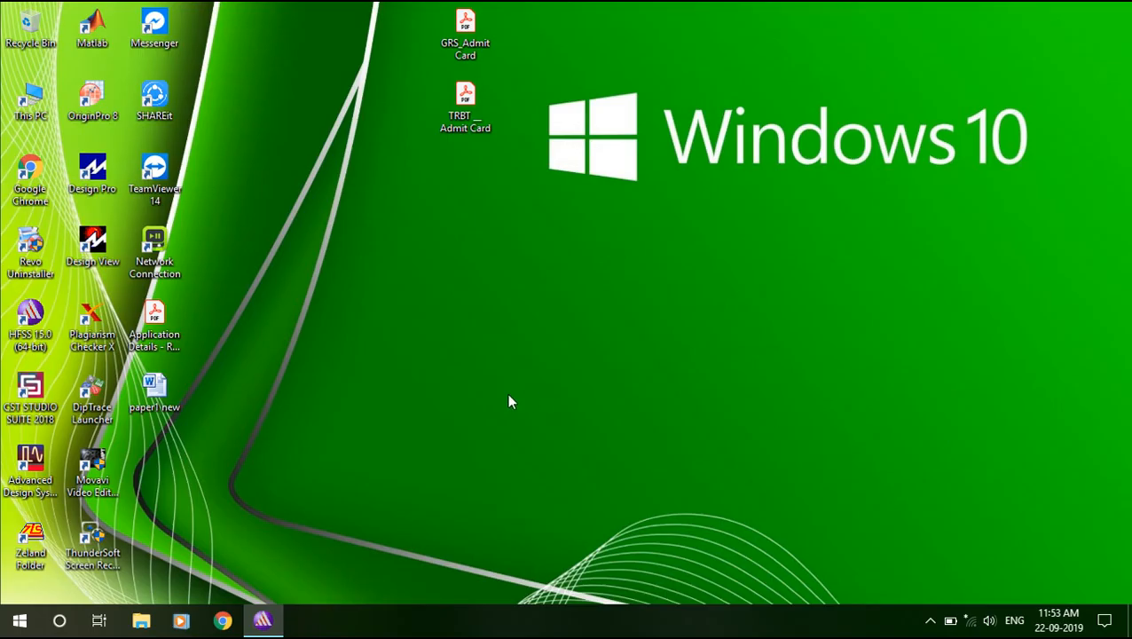
Locate the exported top.dxf file on the desktop
click(398, 389)
key(t)
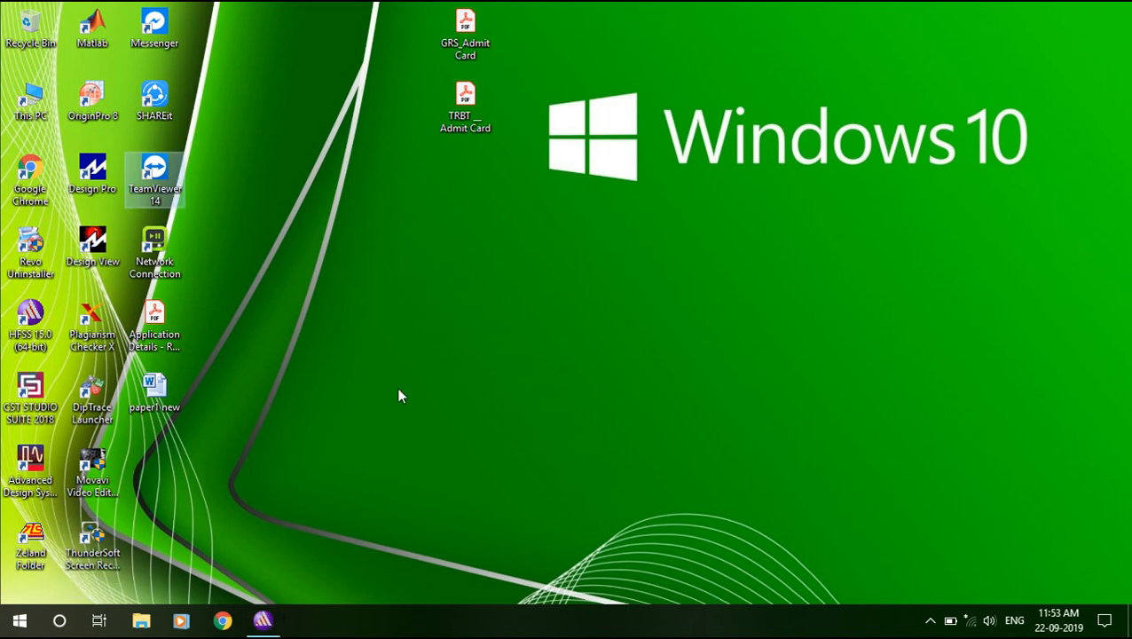
key(t)
key(t)
key(t)
key(t)
key(t)
mouse_move(166, 479)
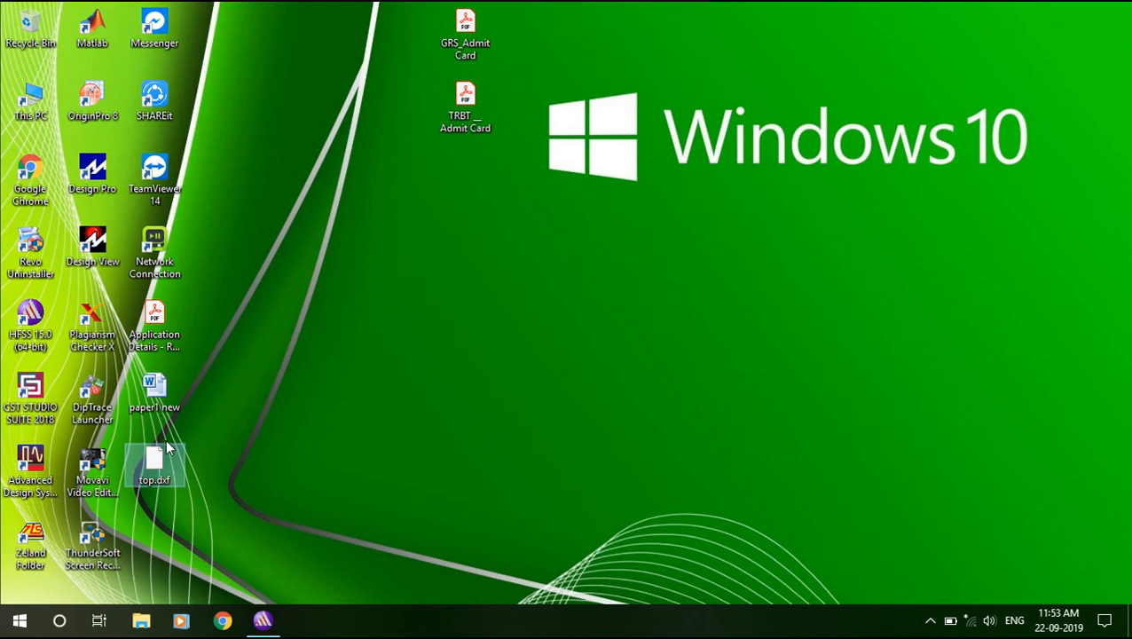
Switch back to HFSS and delete the pasted patch sheet from the Project39 design
click(258, 623)
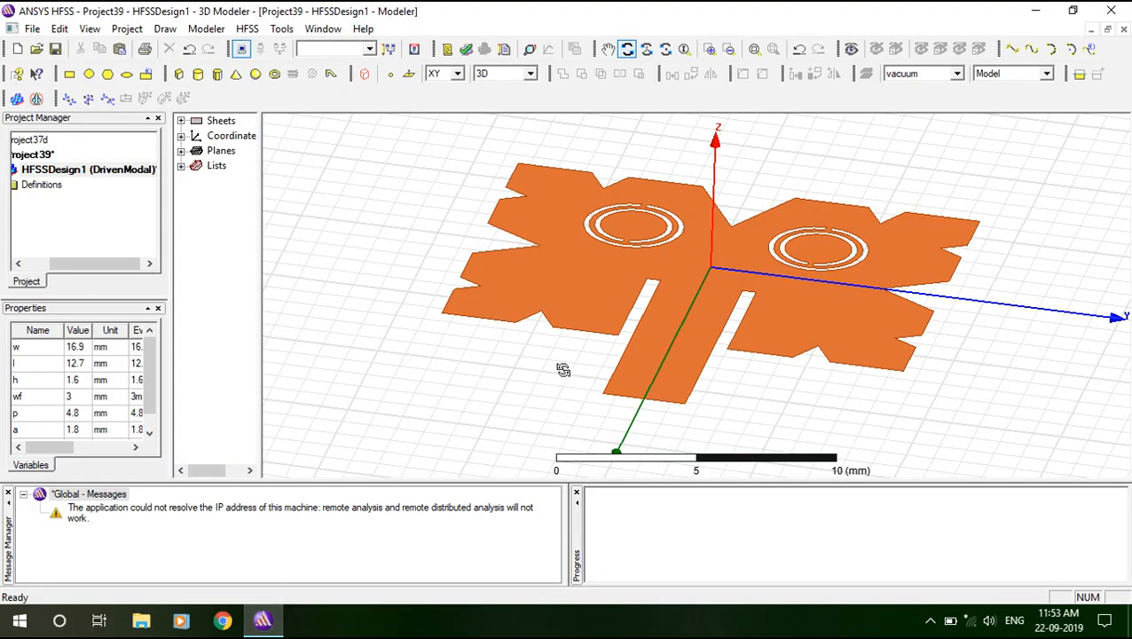
key(Escape)
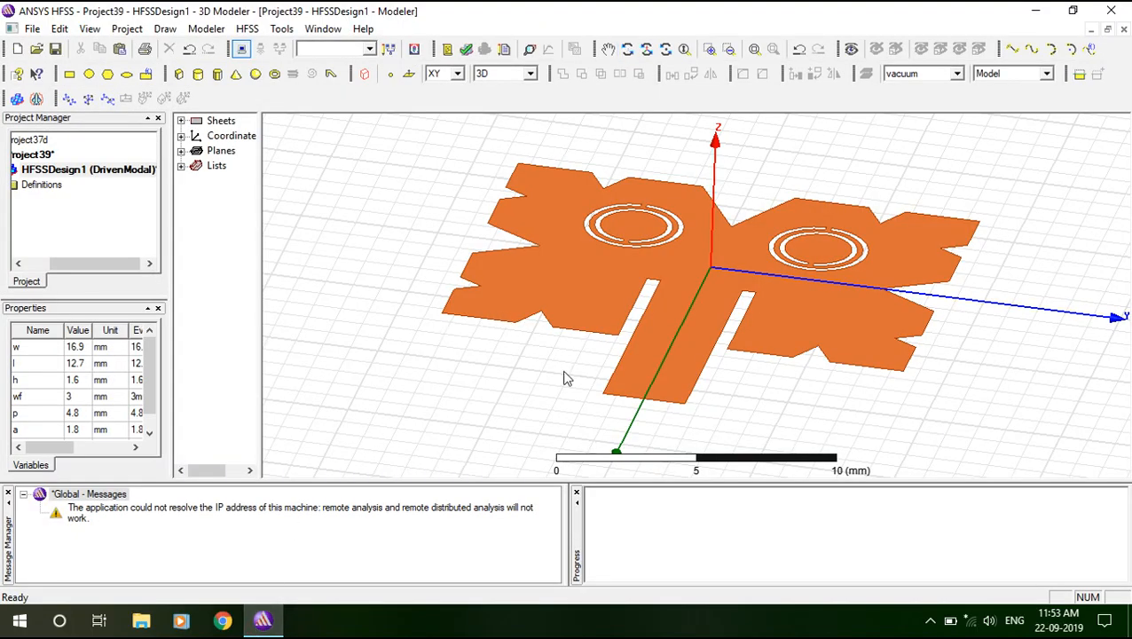
click(595, 331)
key(Delete)
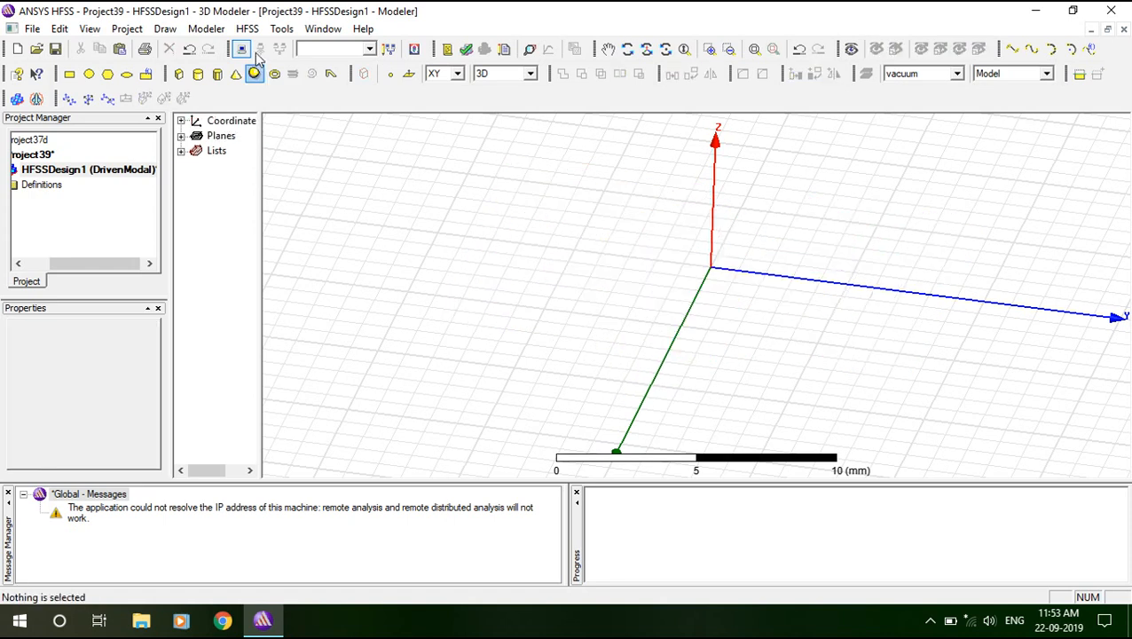
Open the HFSS design of Project37d and turn the antenna model to show the ground plane on its underside
drag(111, 263, 76, 263)
click(19, 140)
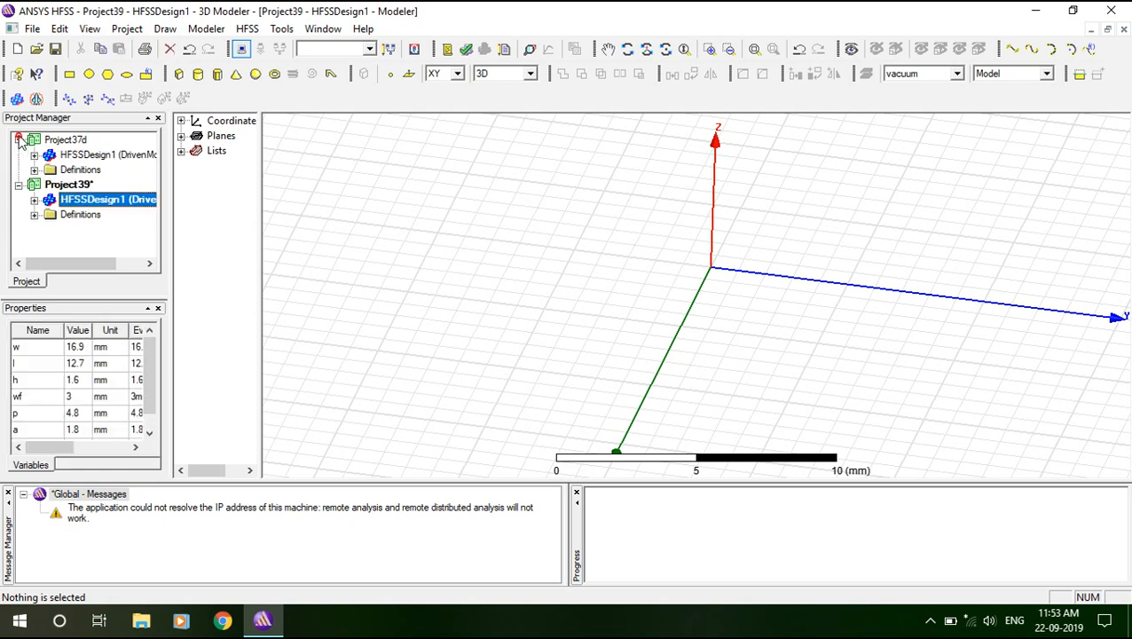
double_click(49, 160)
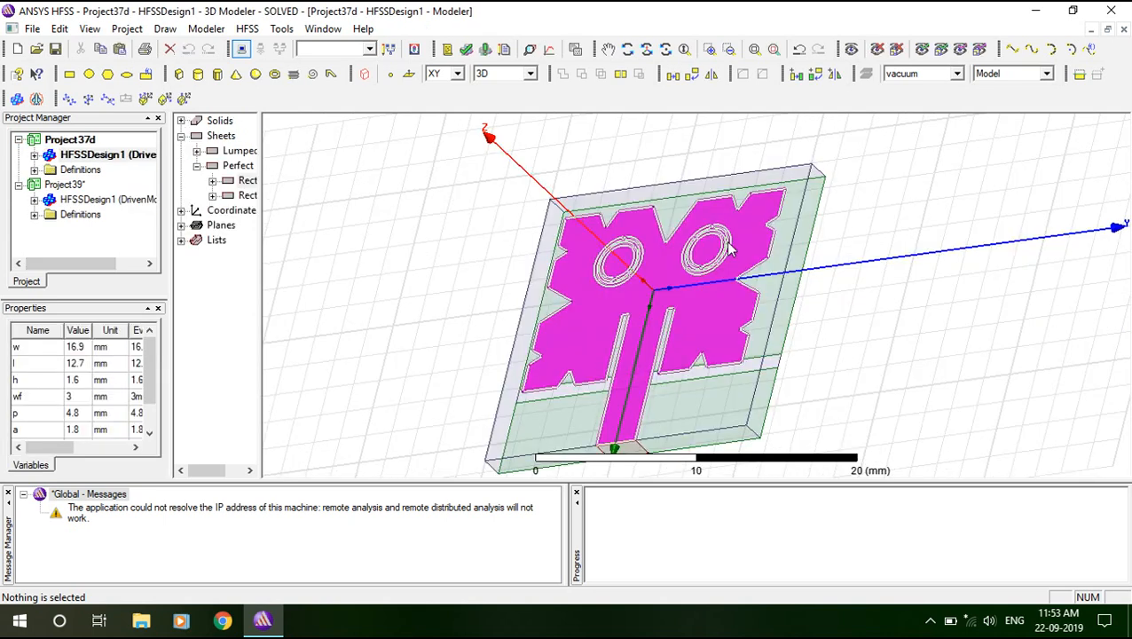
click(627, 49)
drag(736, 160, 564, 136)
key(Escape)
click(775, 121)
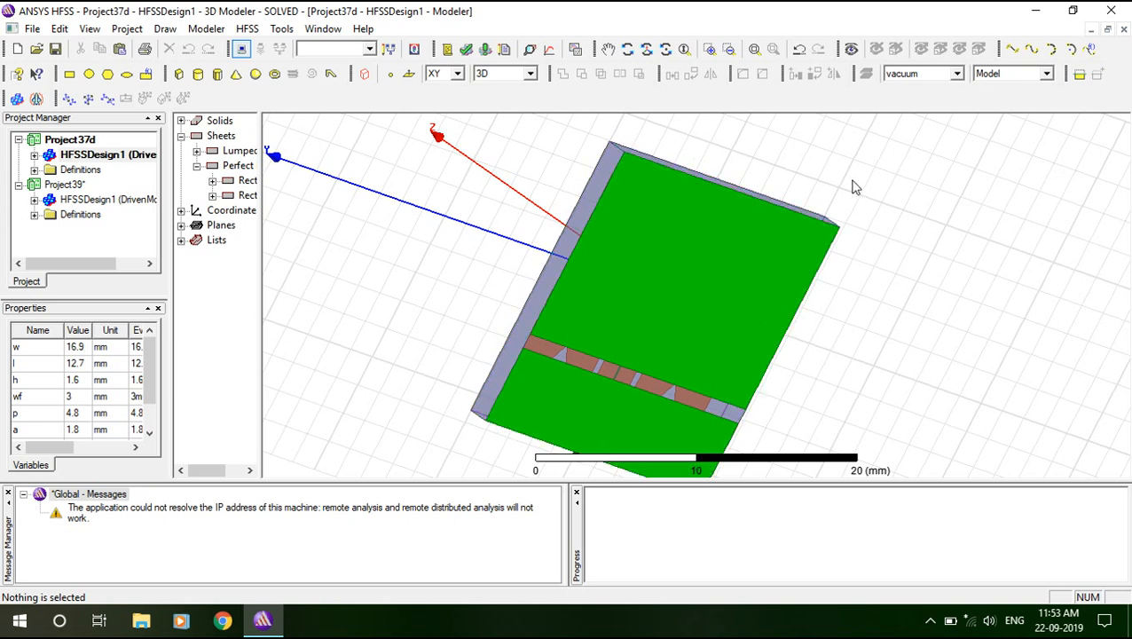
scroll(838, 244, up, 5)
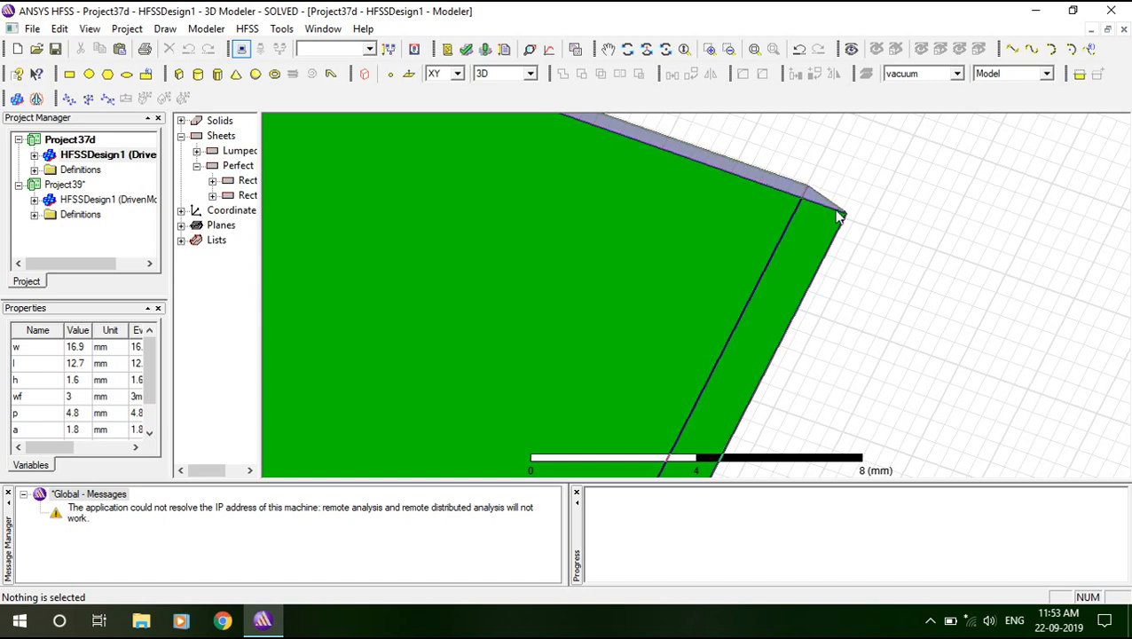
click(930, 620)
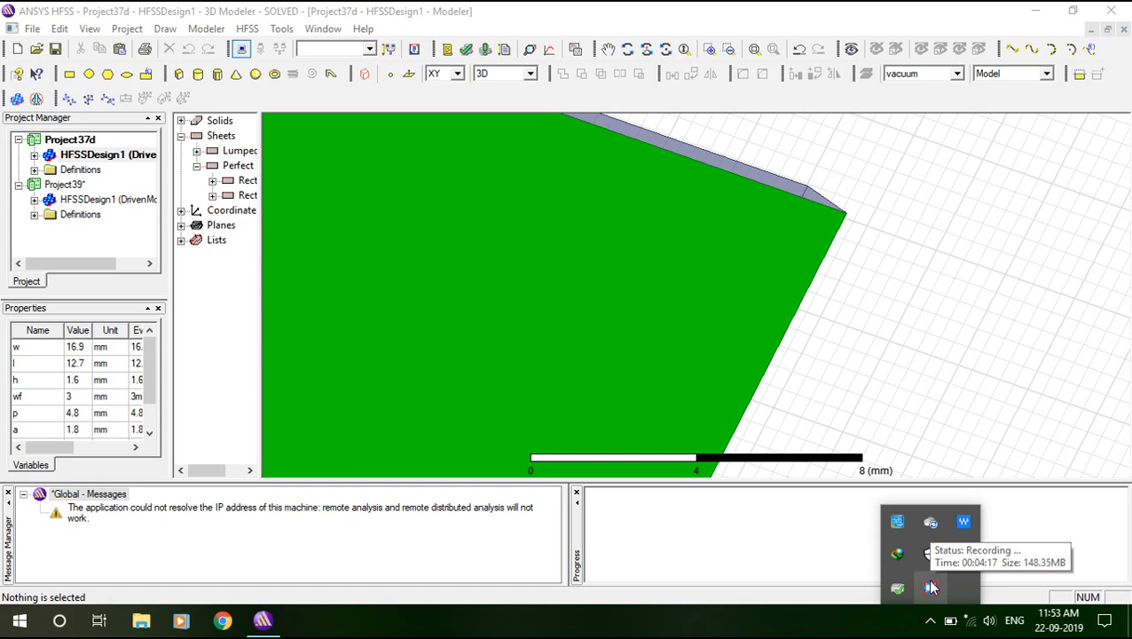
right_click(929, 586)
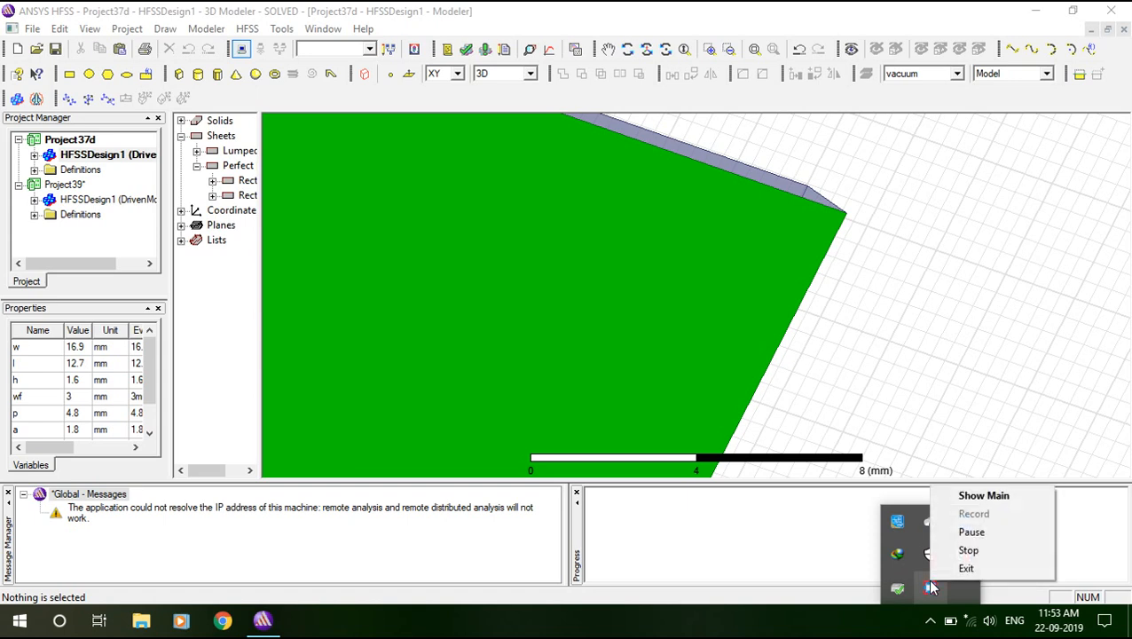
click(971, 532)
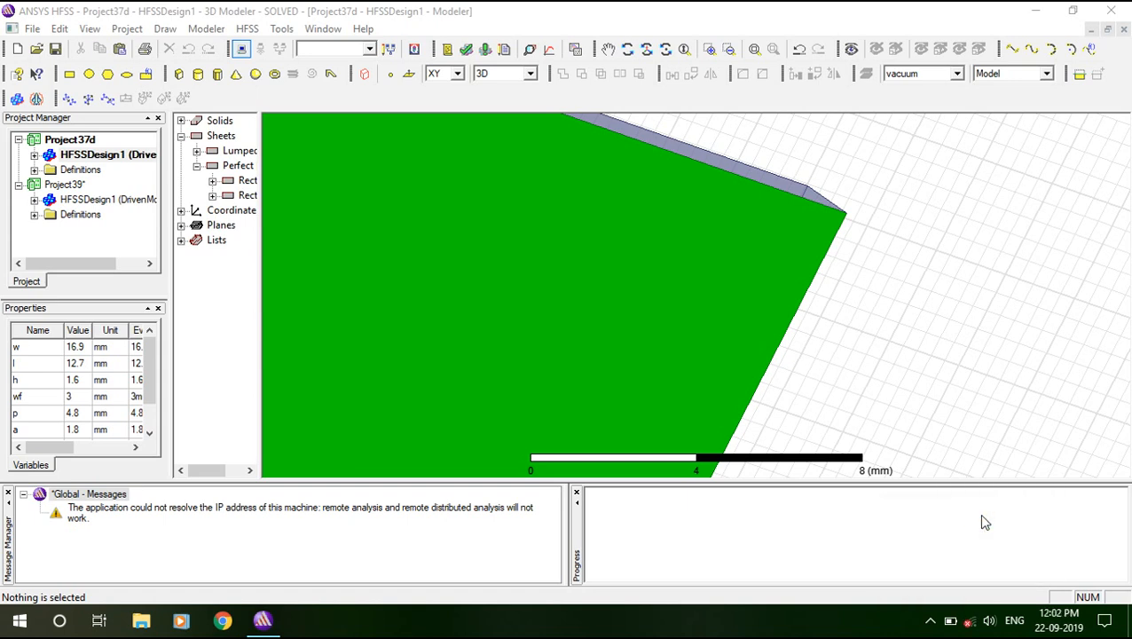
click(929, 621)
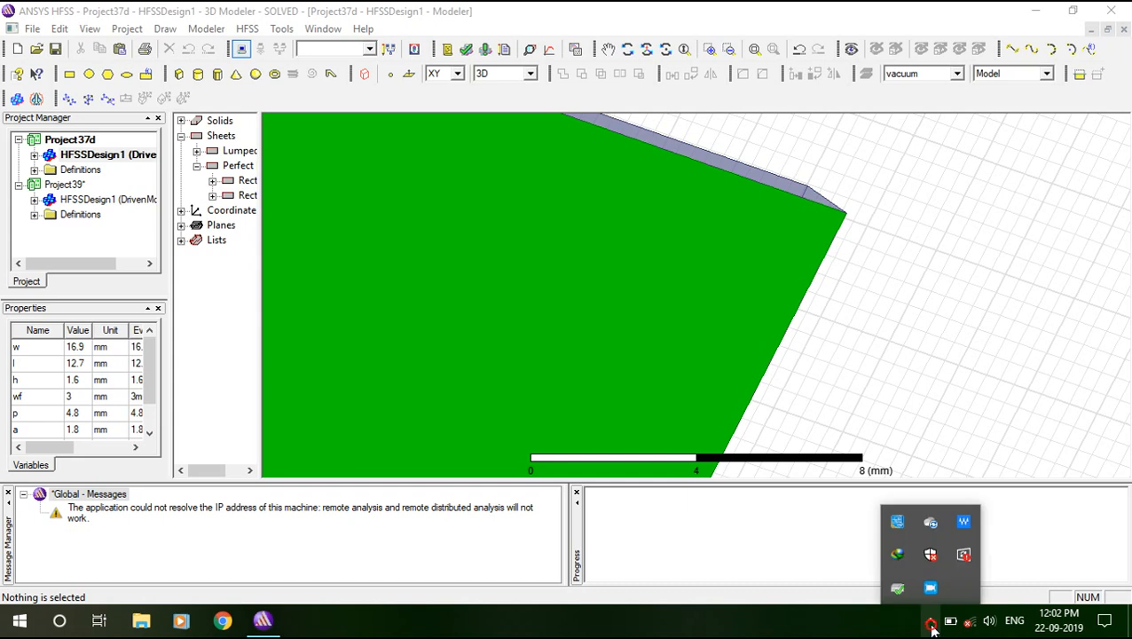
click(750, 557)
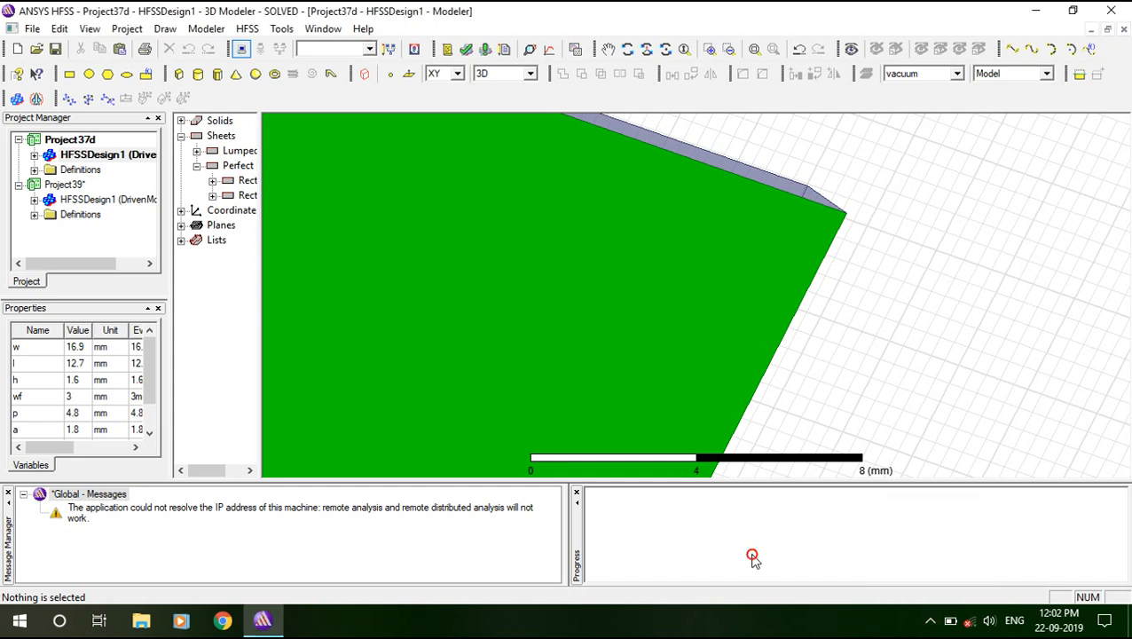
Examine the corner of the antenna's underside to tell the ground sheet from the substrate box
click(834, 213)
click(864, 227)
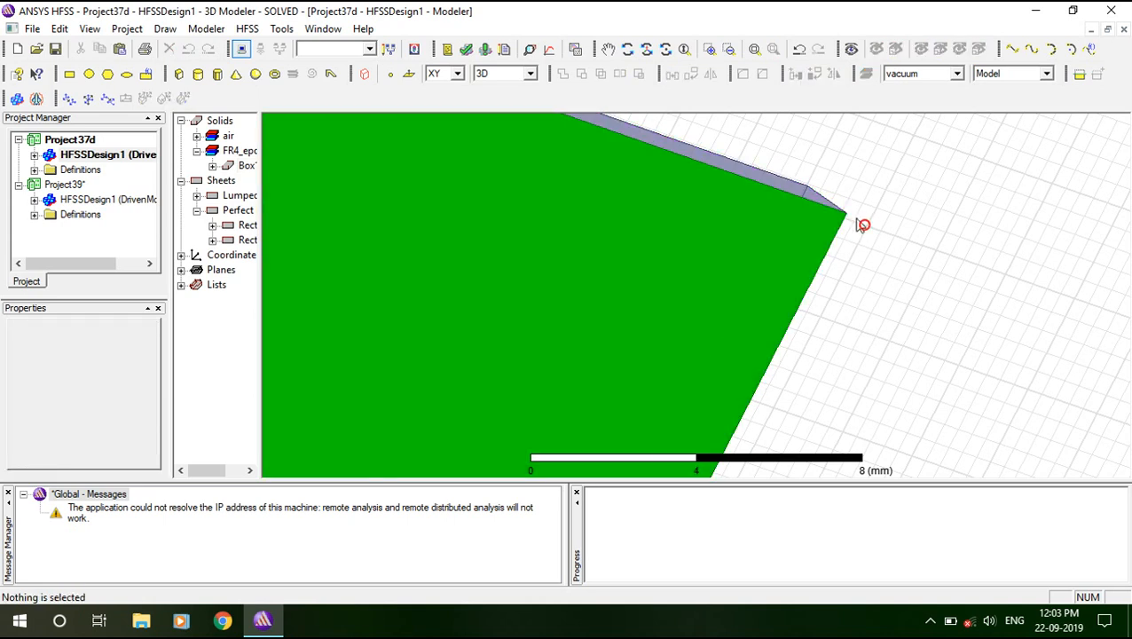
click(843, 210)
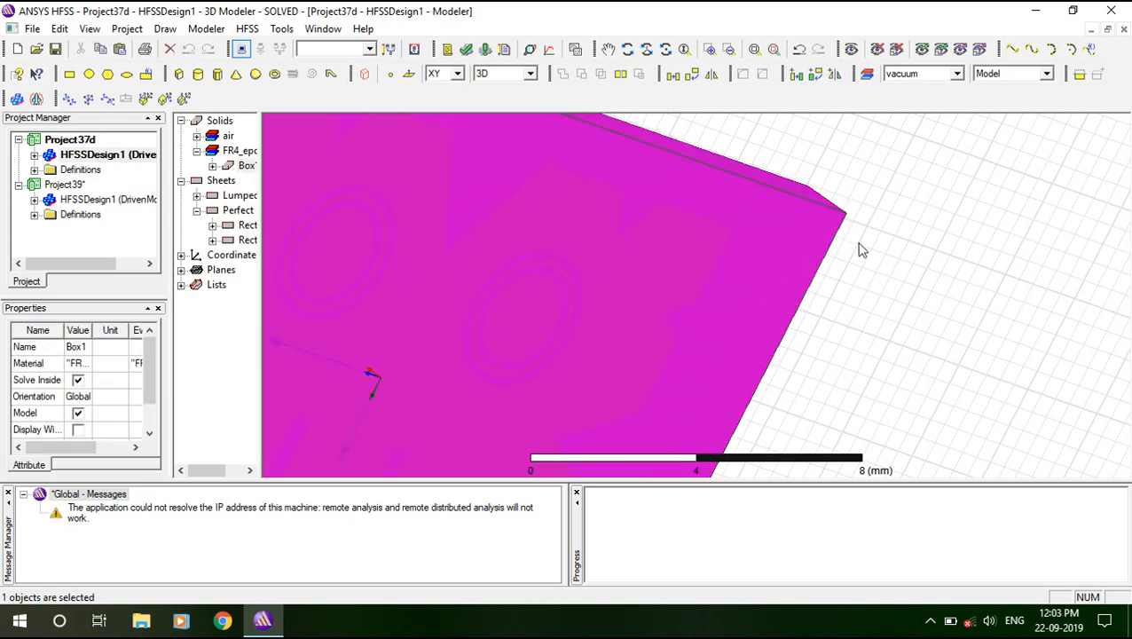
click(859, 246)
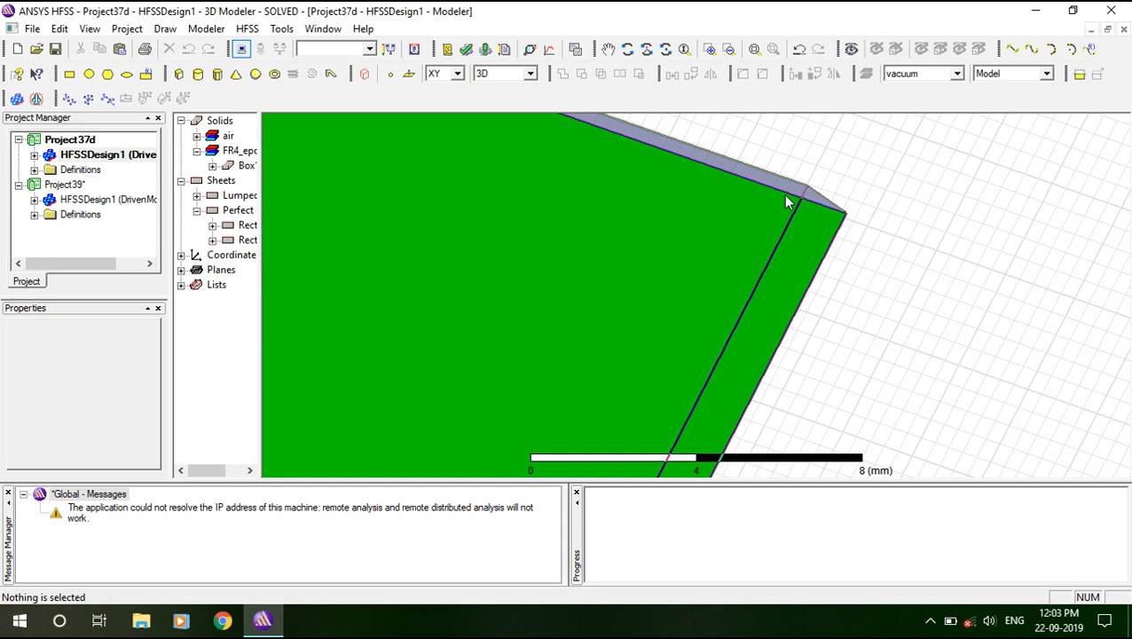
scroll(734, 272, up, 5)
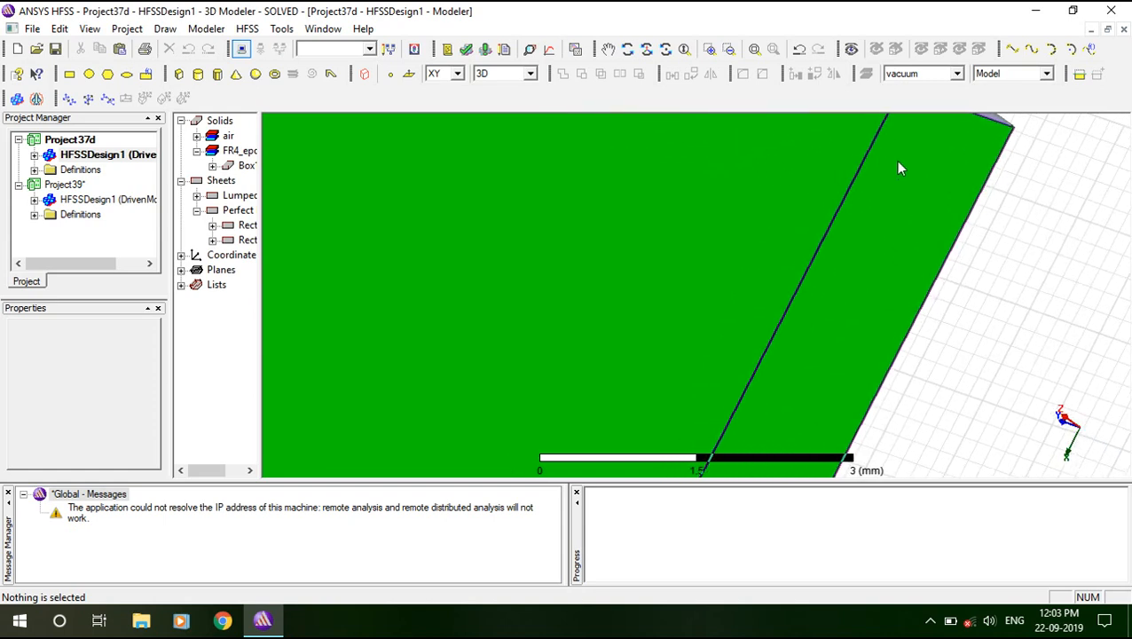
scroll(887, 144, down, 2)
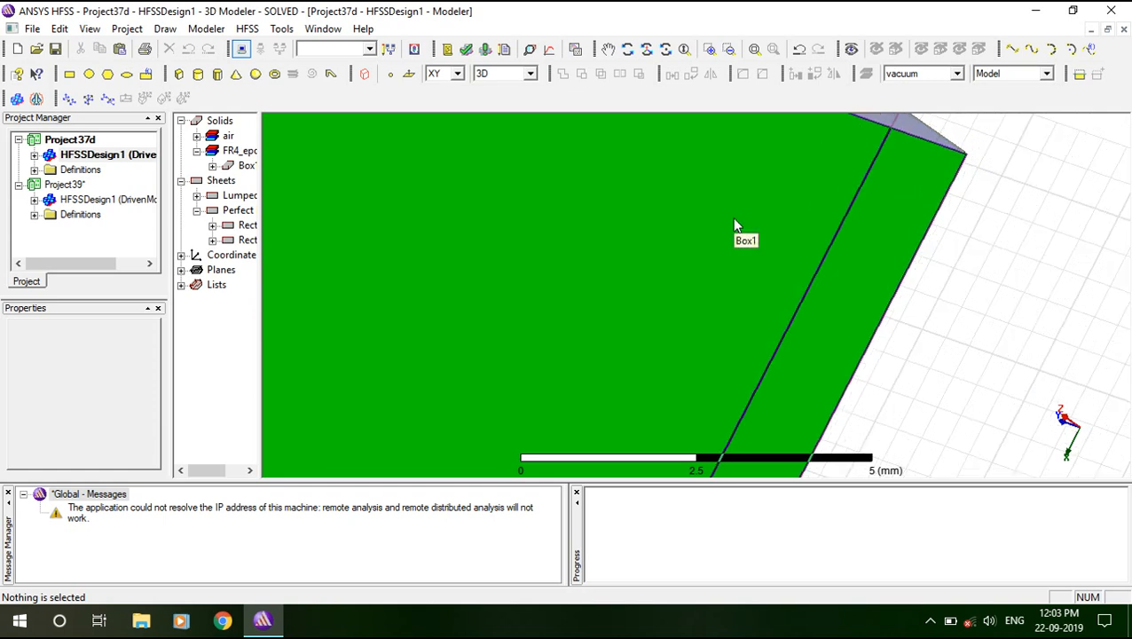
scroll(735, 221, up, 2)
scroll(734, 222, down, 3)
scroll(734, 223, down, 6)
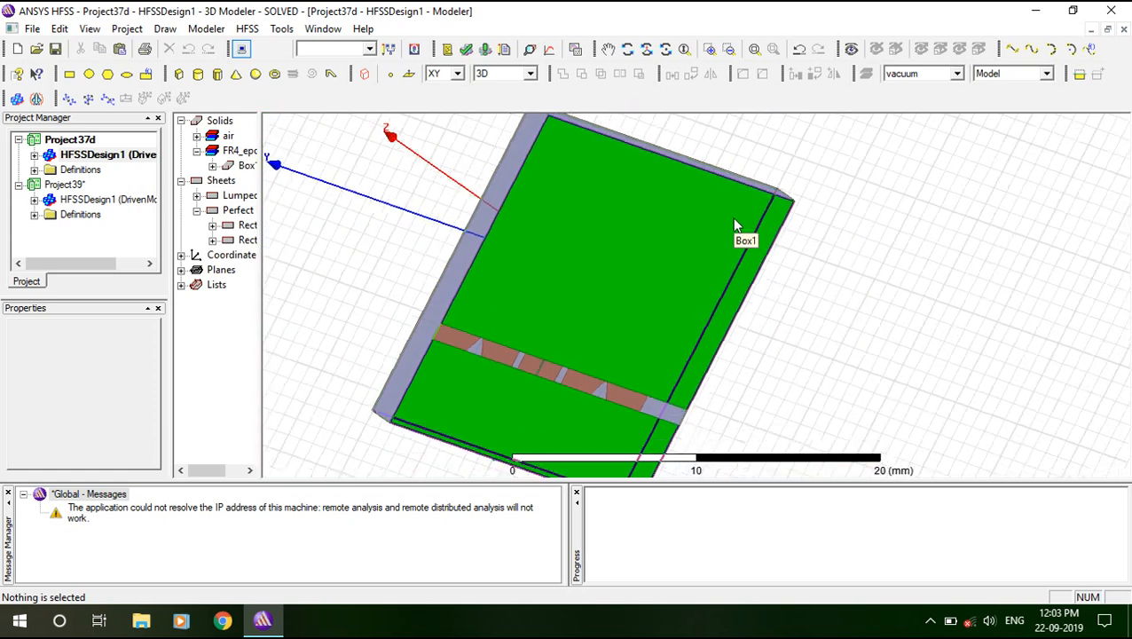
Copy the ground sheet on the underside of the Project37d antenna
click(626, 49)
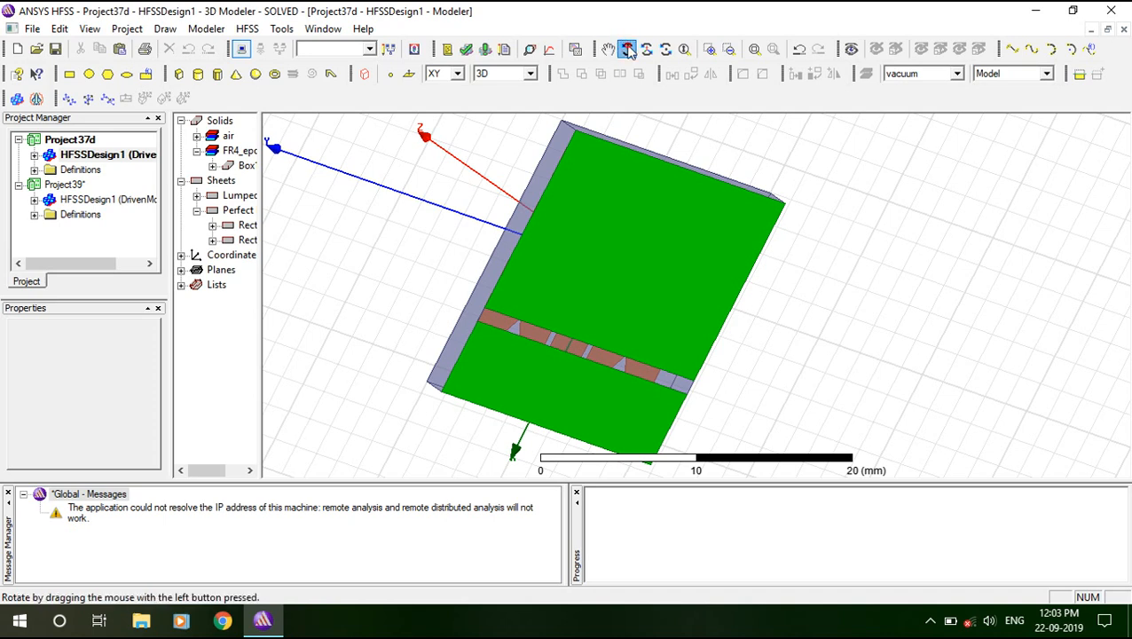
click(530, 303)
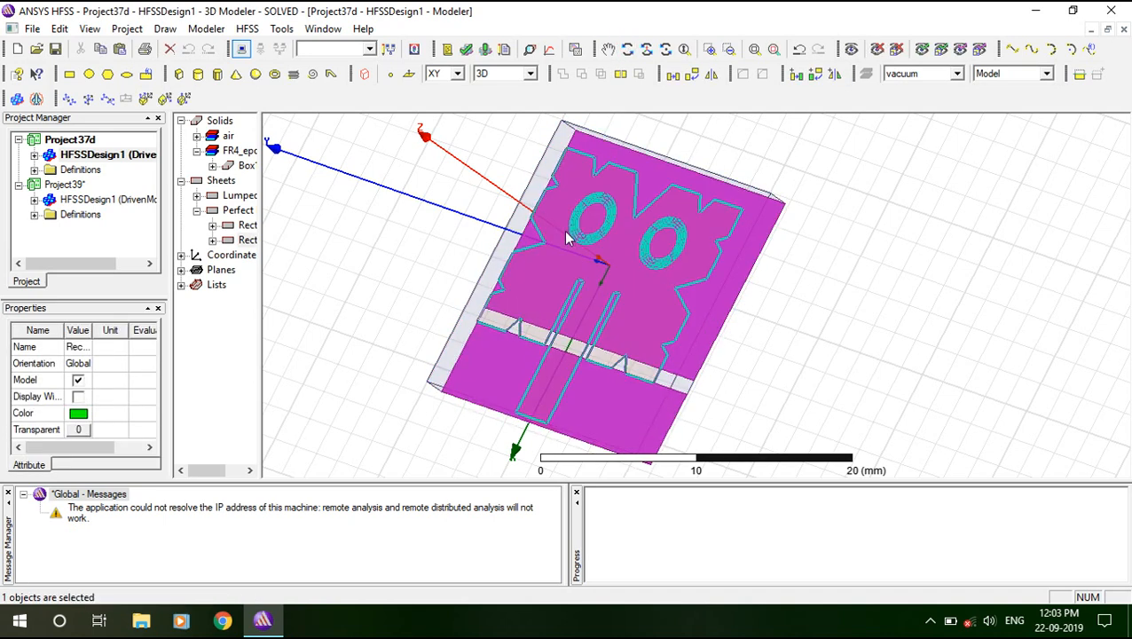
right_click(605, 152)
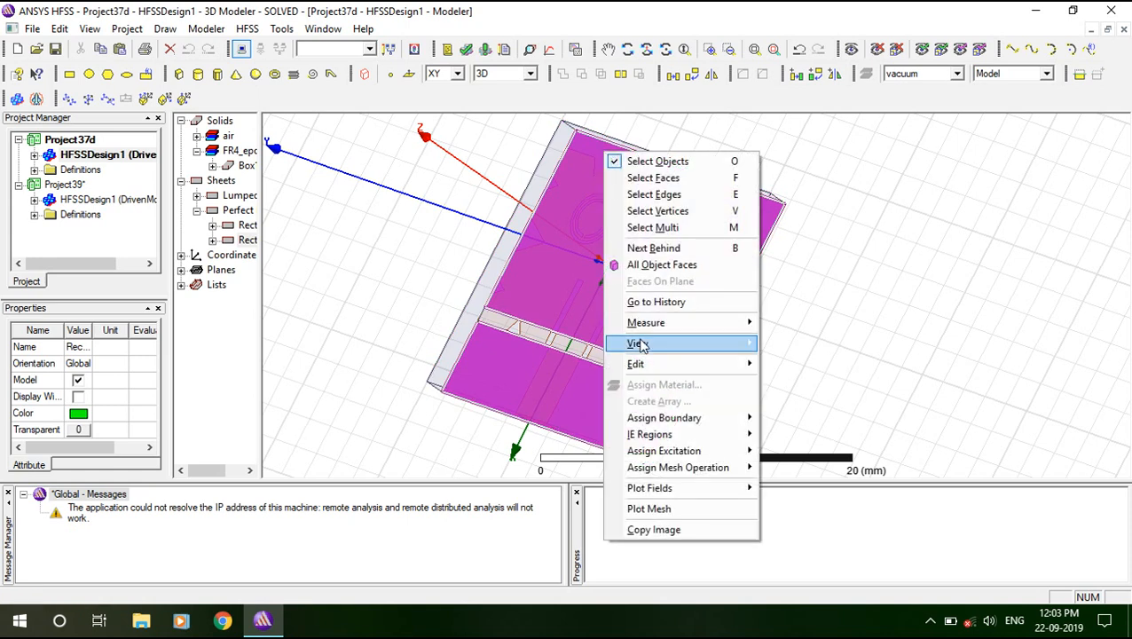
mouse_move(670, 364)
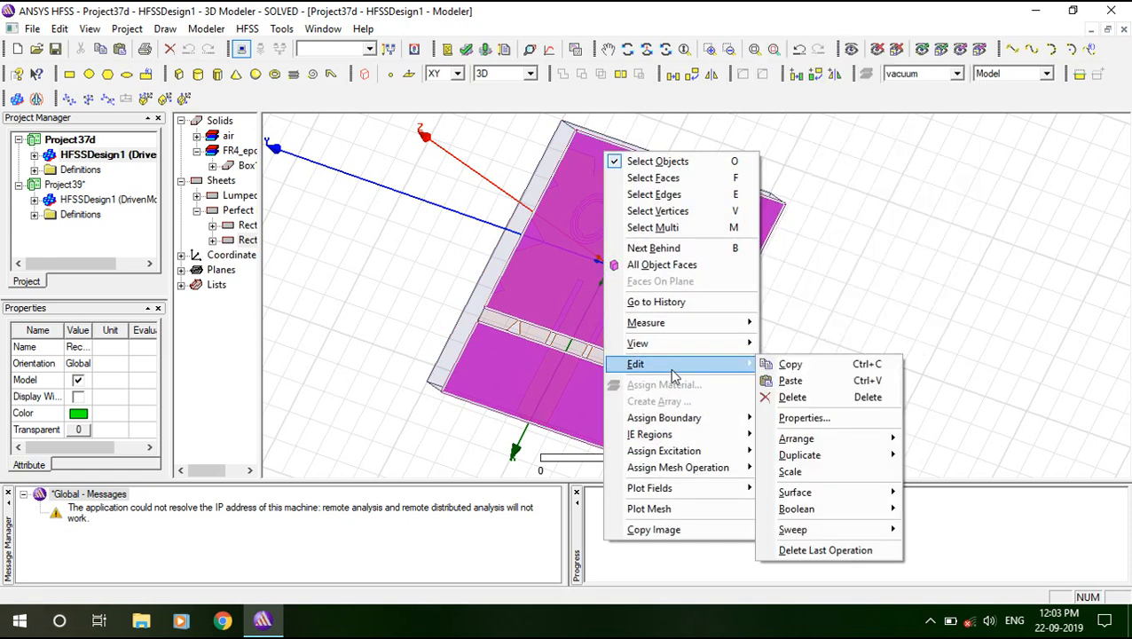
click(813, 365)
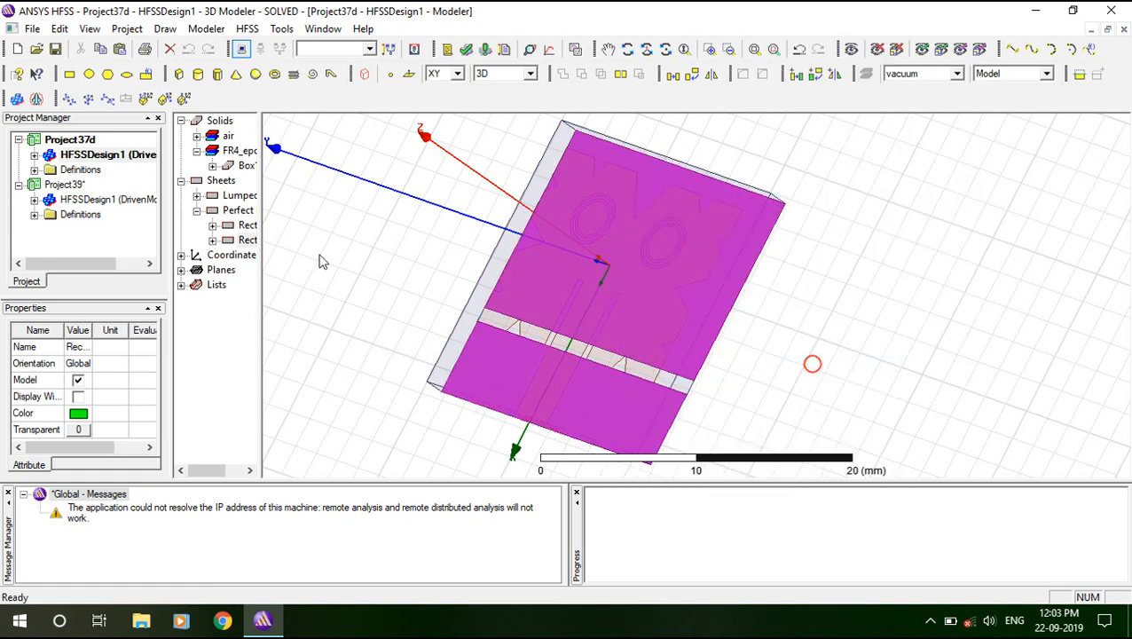
Paste the copied ground sheet into the Project39 design and orbit to view it
click(47, 200)
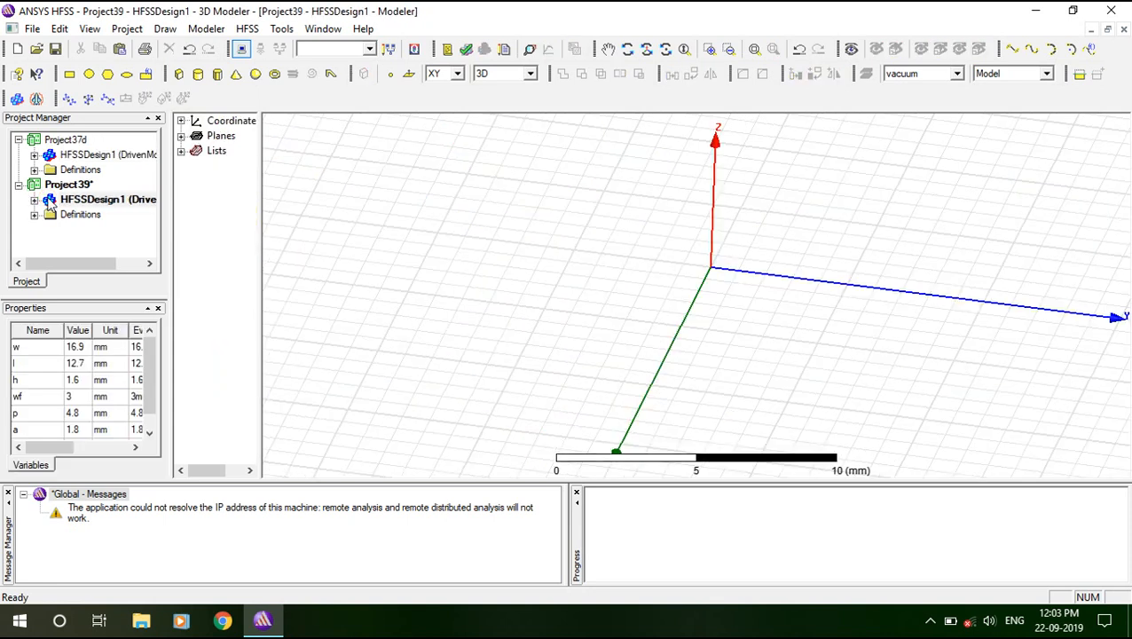
key(ctrl+v)
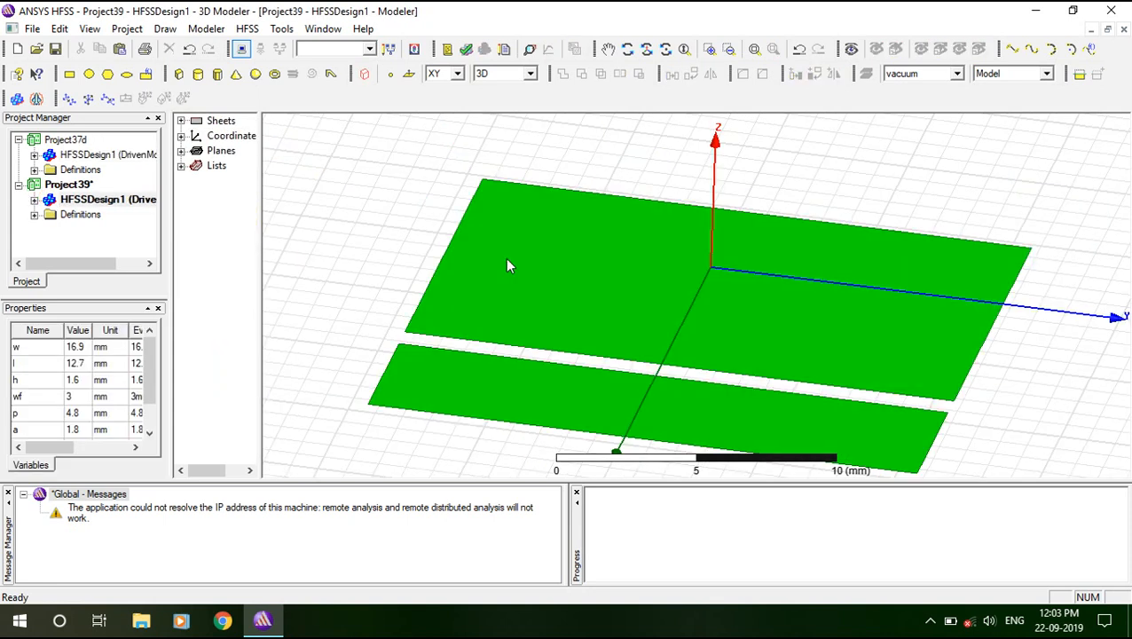
click(627, 49)
mouse_move(657, 308)
mouse_down()
mouse_move(651, 257)
mouse_move(657, 278)
mouse_move(652, 268)
mouse_move(586, 271)
mouse_move(600, 288)
mouse_move(665, 286)
mouse_move(694, 212)
mouse_move(641, 321)
mouse_up()
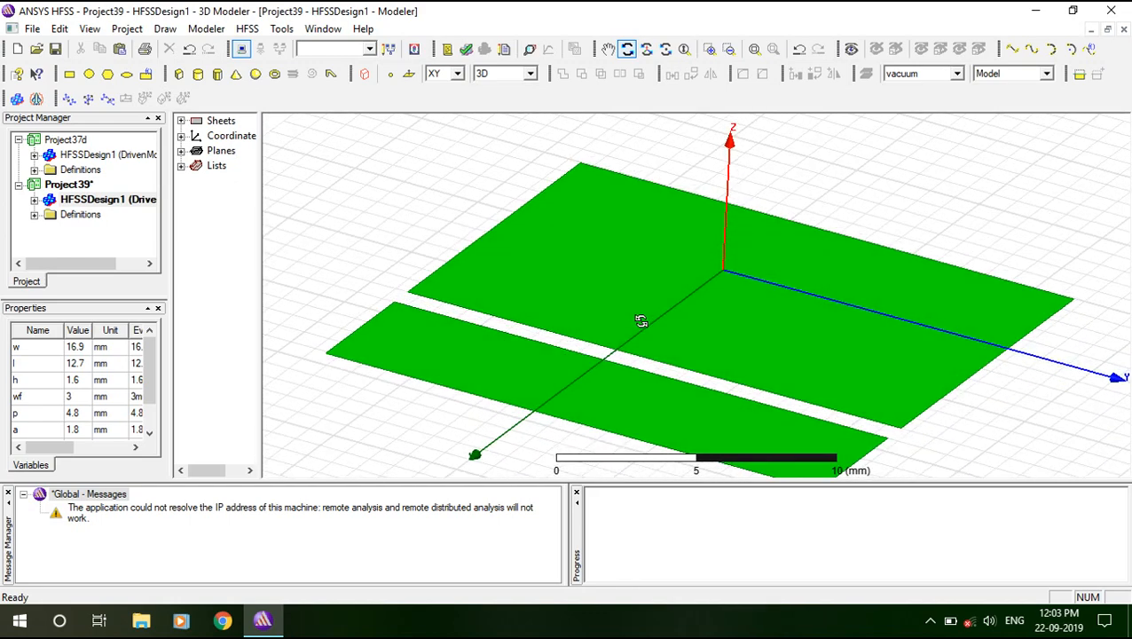
key(Escape)
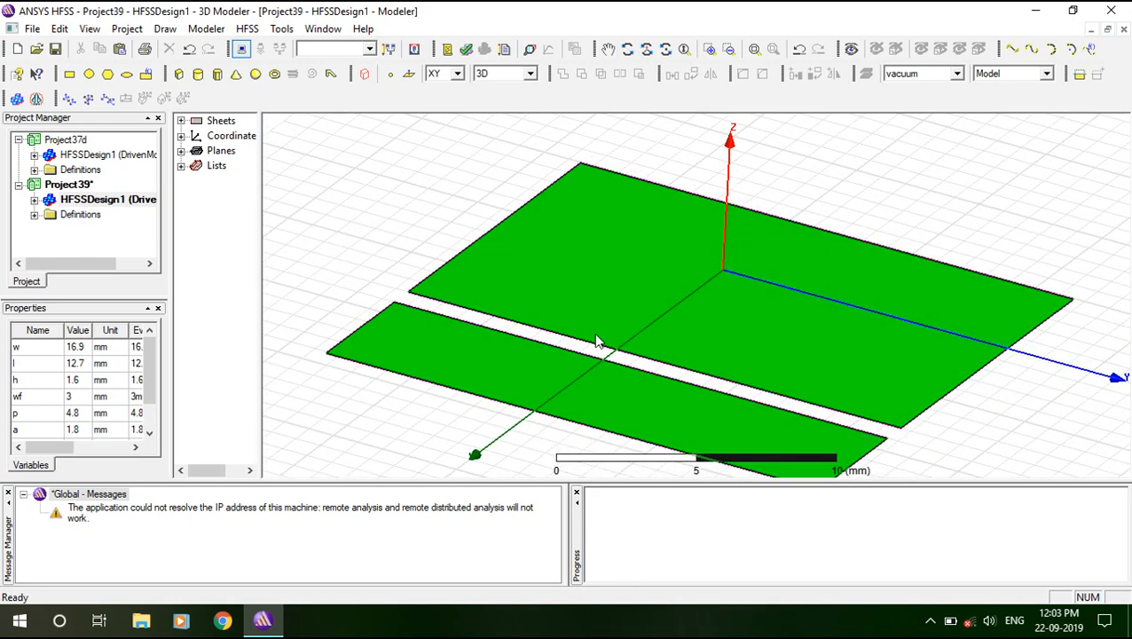
Set the position of the pasted ground sheet's base rectangle to -l/2-h, -w/2-h, 0
click(596, 339)
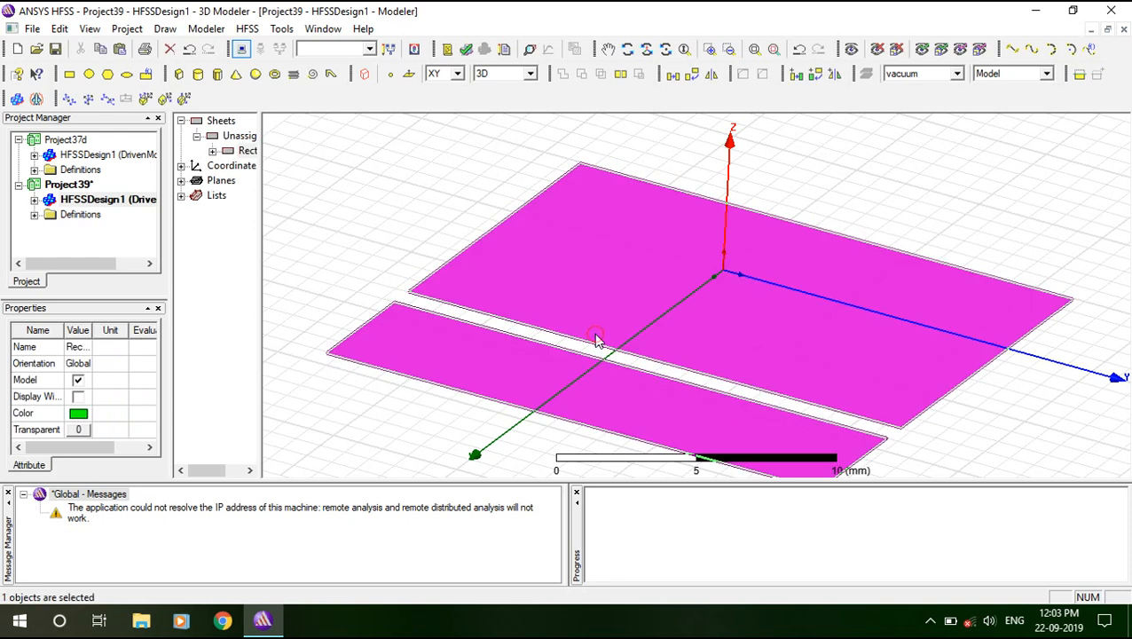
click(213, 151)
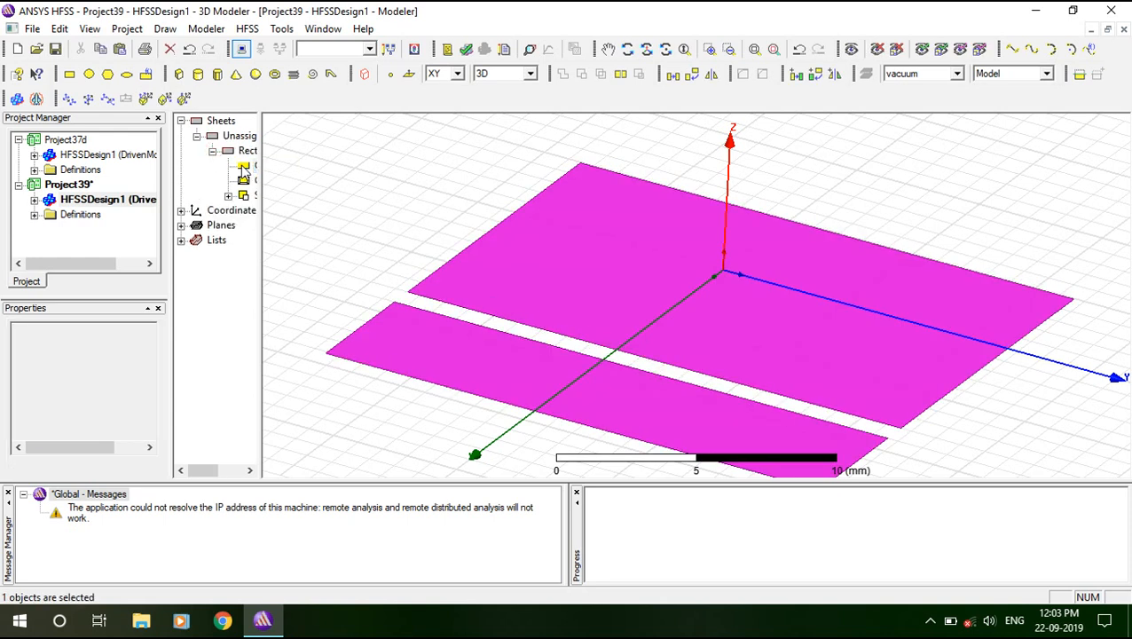
double_click(241, 166)
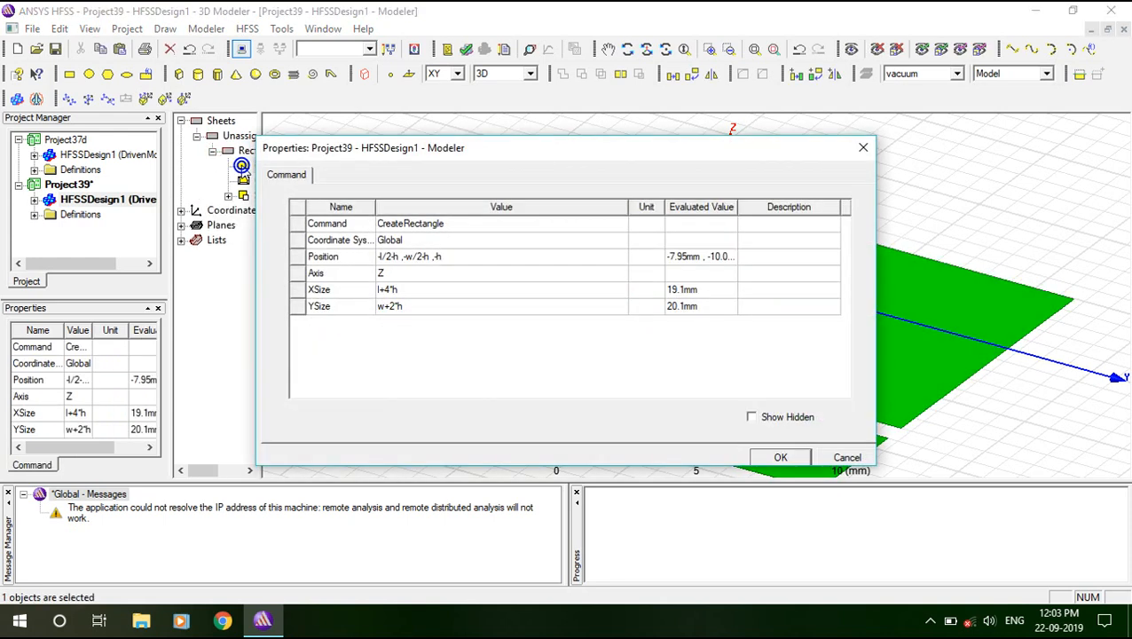
click(455, 258)
click(457, 258)
key(BackSpace)
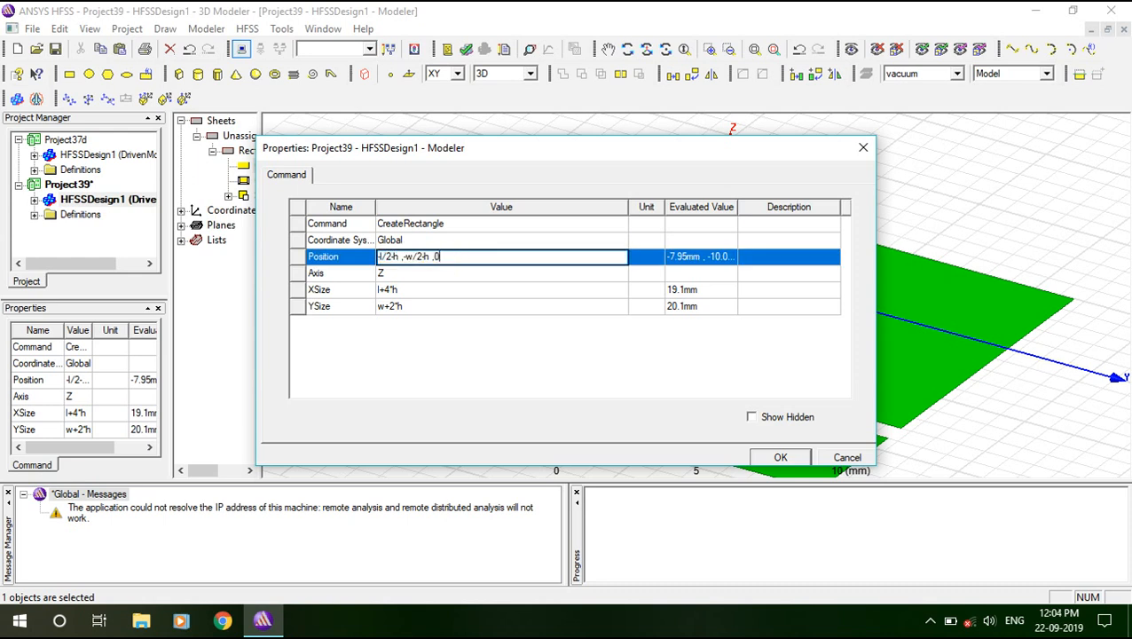
click(780, 458)
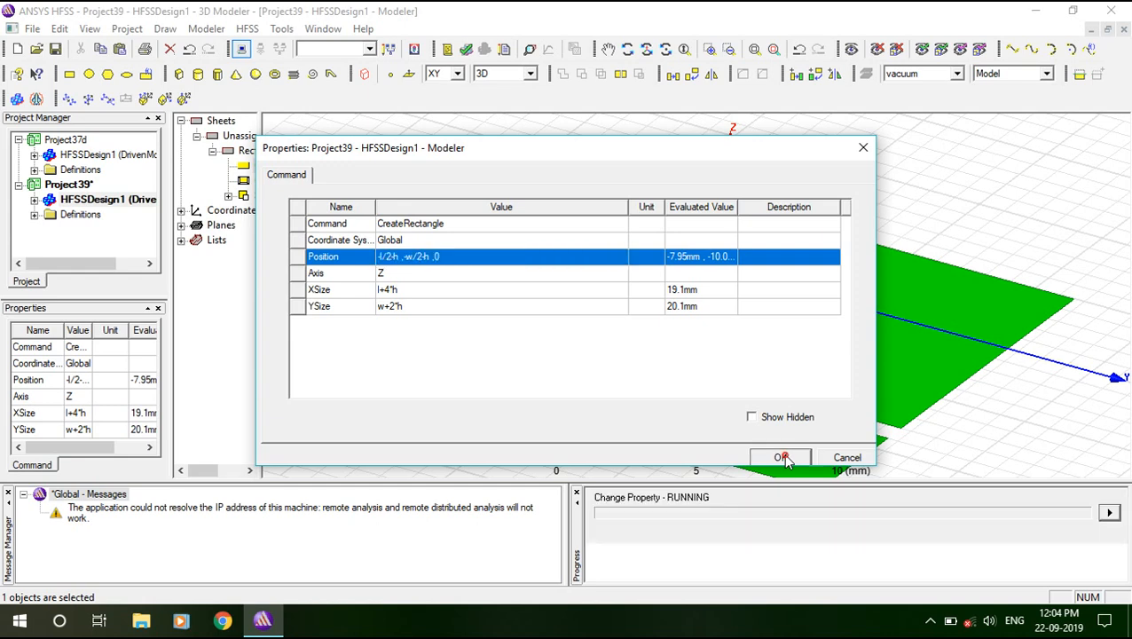
Set the position of the slot rectangle subtracted from the ground sheet to q, -w/2-h, 0
click(627, 49)
mouse_move(674, 302)
mouse_down()
mouse_move(676, 253)
mouse_move(682, 300)
mouse_up()
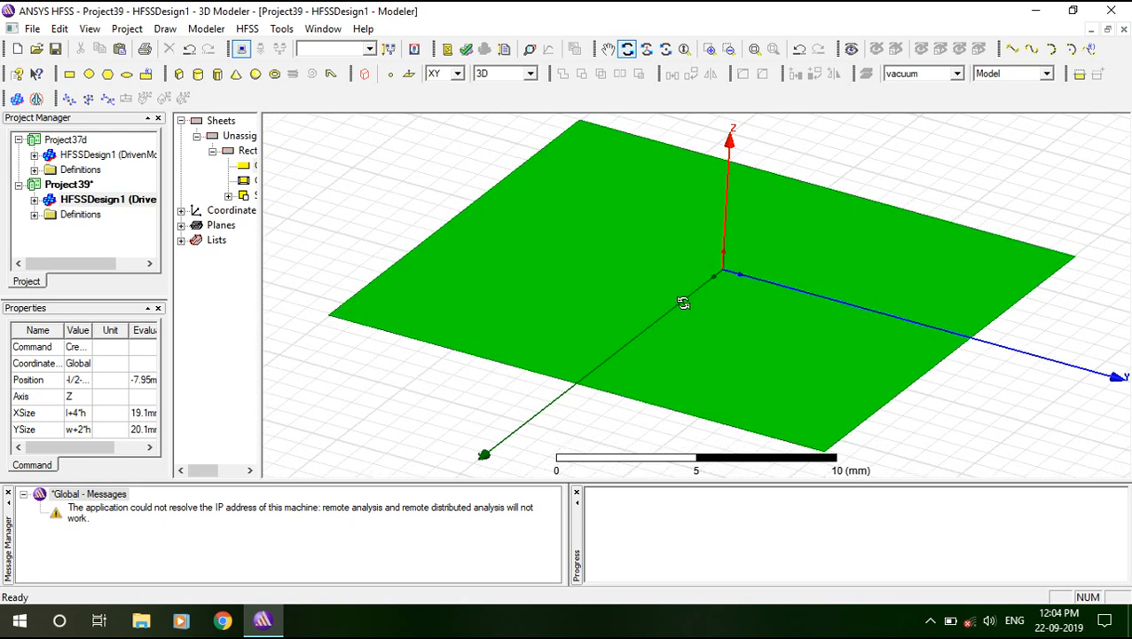
click(228, 195)
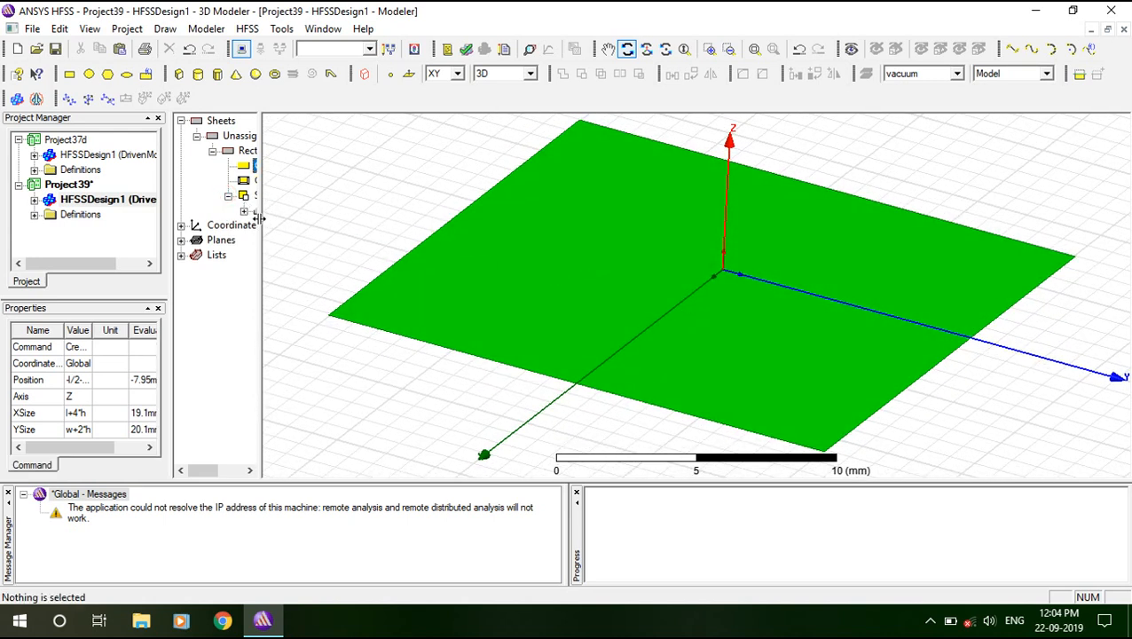
drag(258, 219, 283, 222)
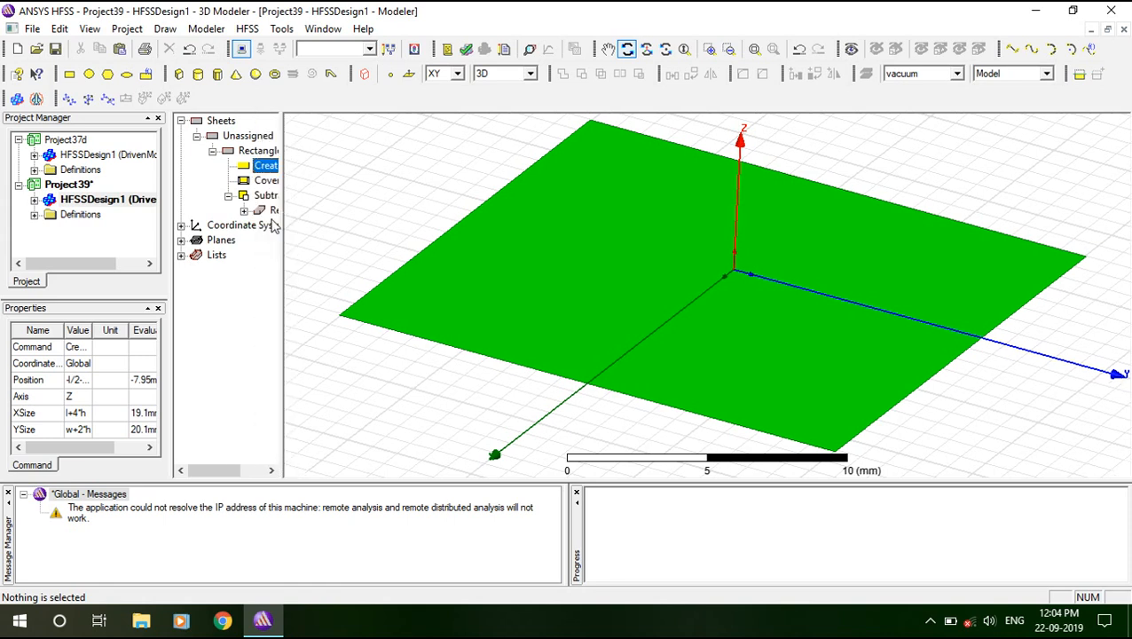
click(244, 211)
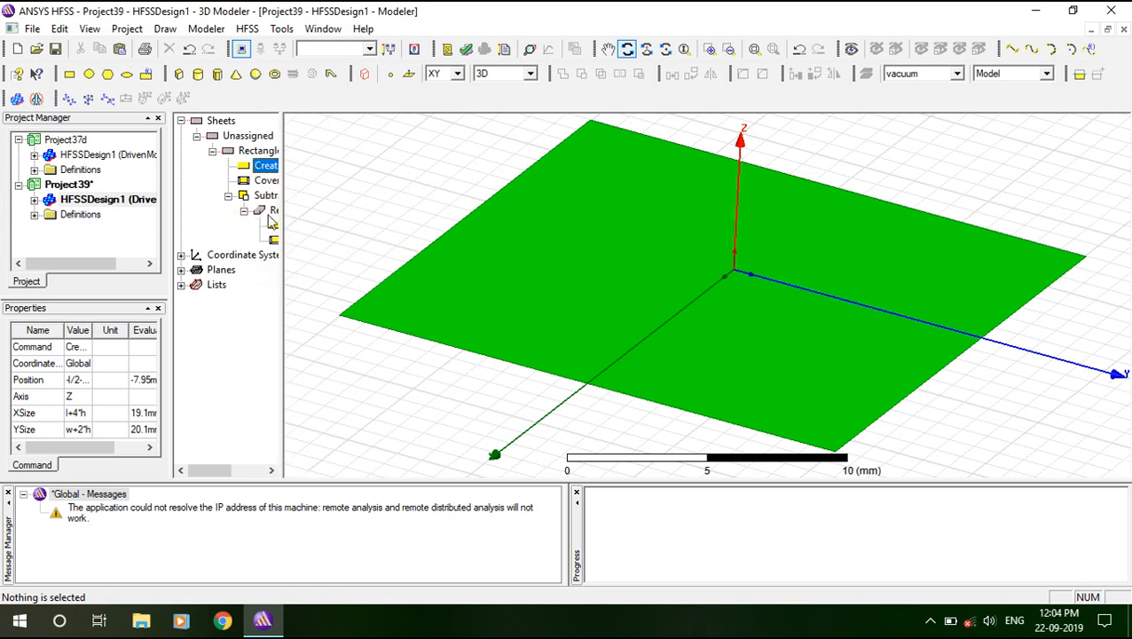
double_click(275, 229)
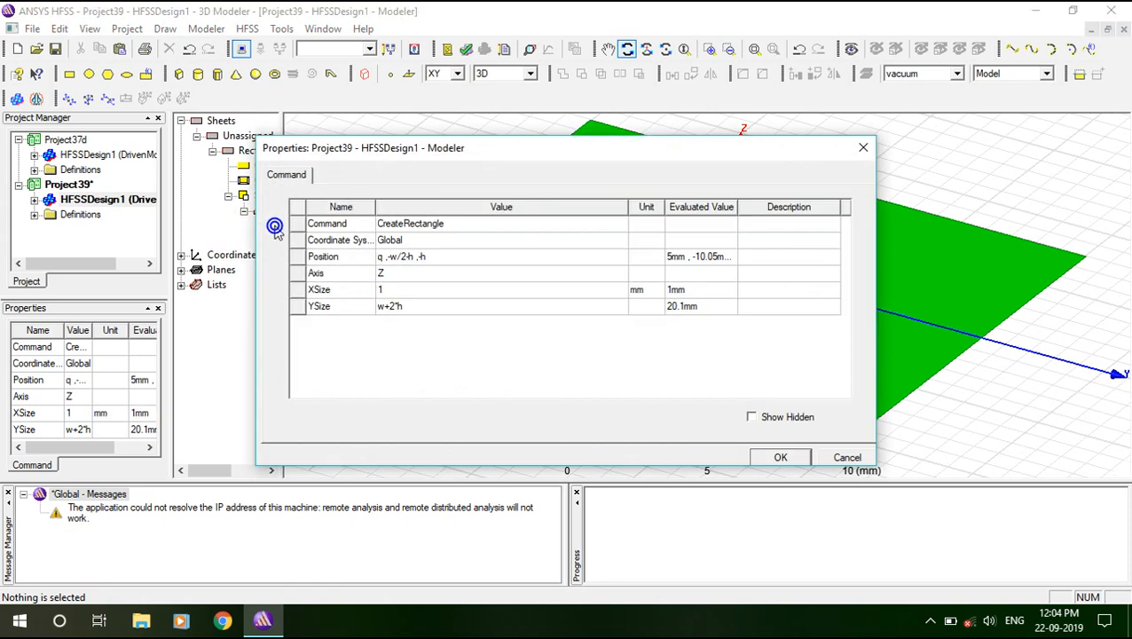
click(437, 261)
click(441, 263)
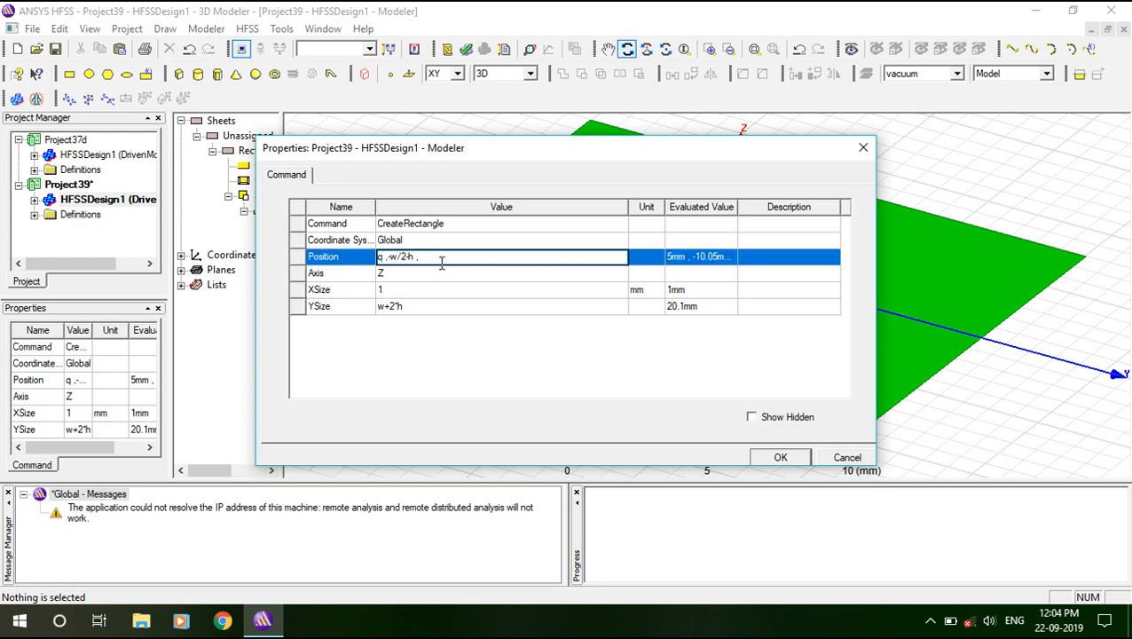
click(779, 460)
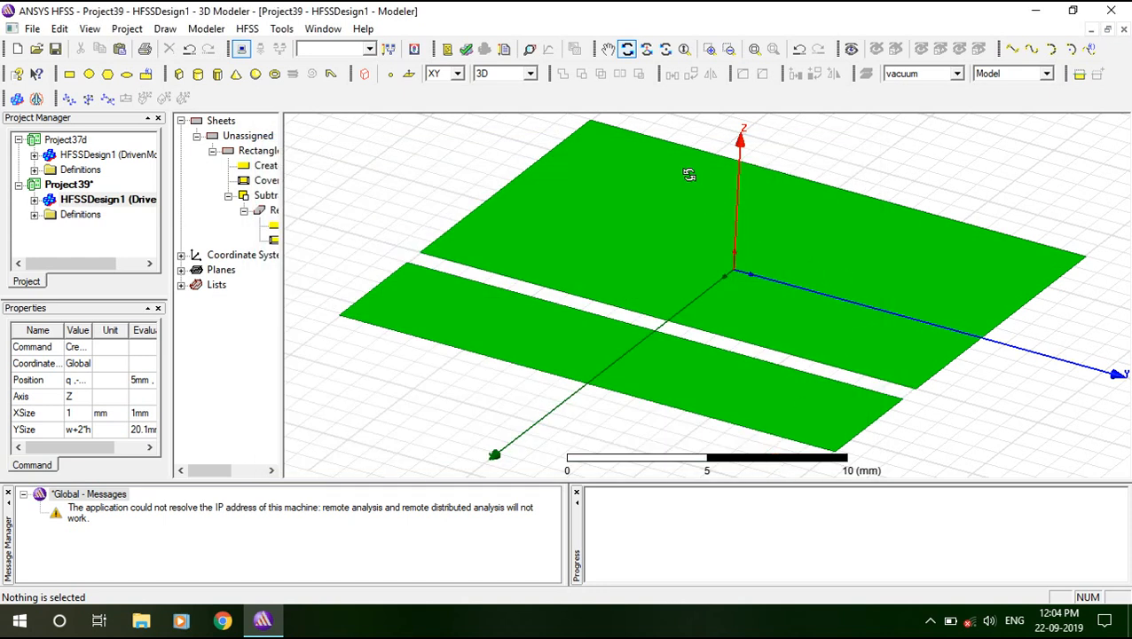
Export the slotted ground sheet to the Desktop as the AutoCAD DXF file bottom.dxf and check the file on the desktop
mouse_move(680, 322)
mouse_down()
mouse_move(677, 283)
mouse_move(676, 318)
mouse_move(698, 314)
mouse_up()
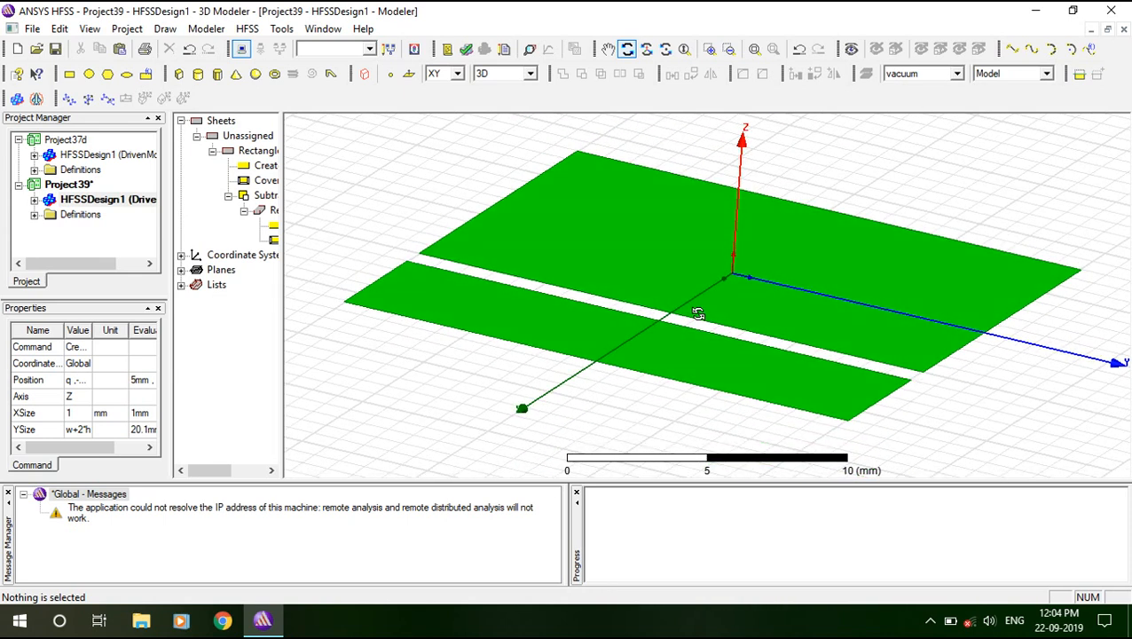
click(209, 30)
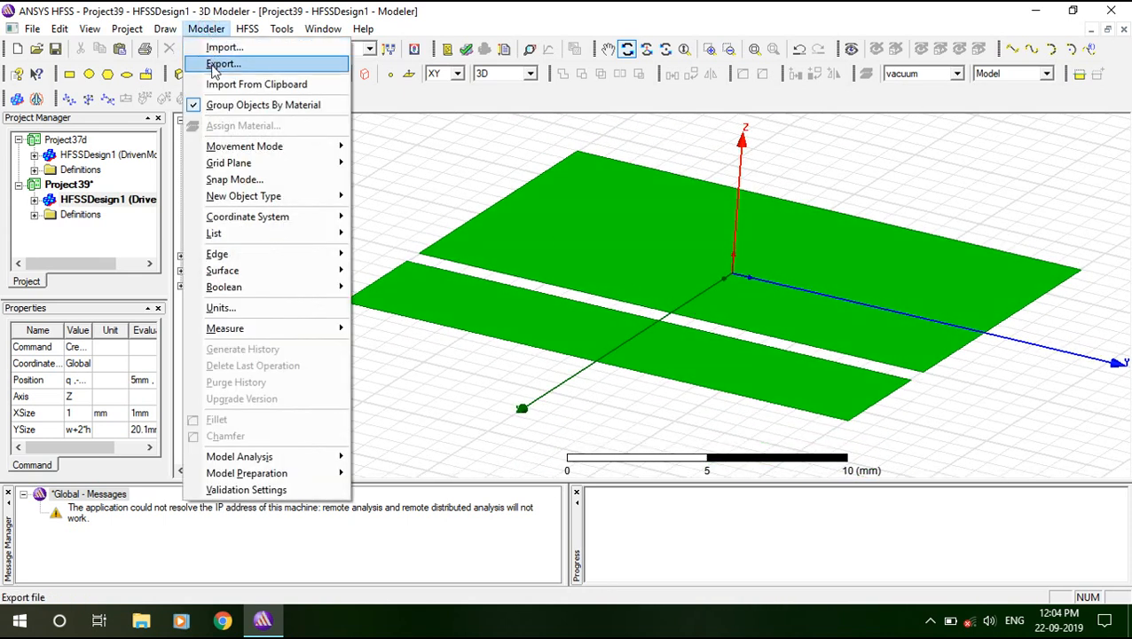
click(218, 65)
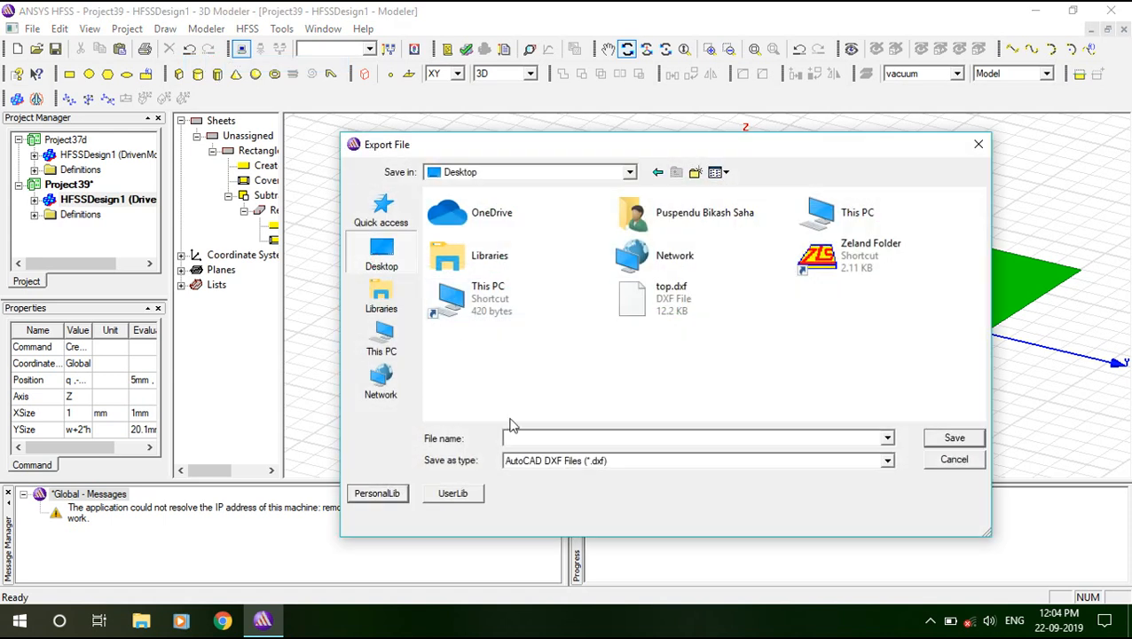
text(bottom)
click(955, 439)
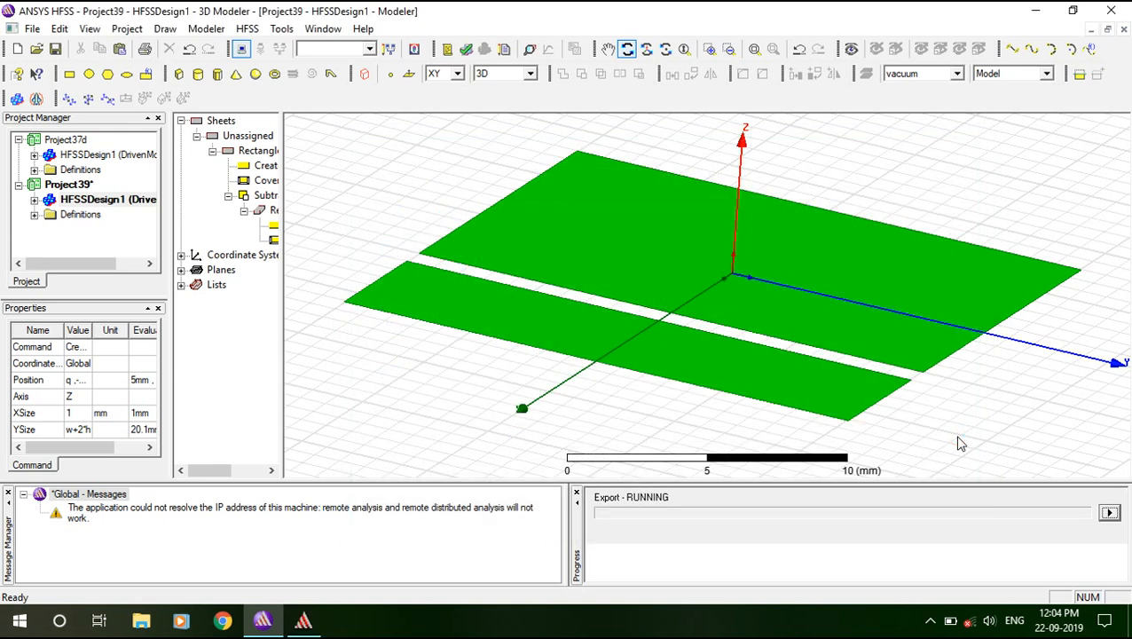
key(super+d)
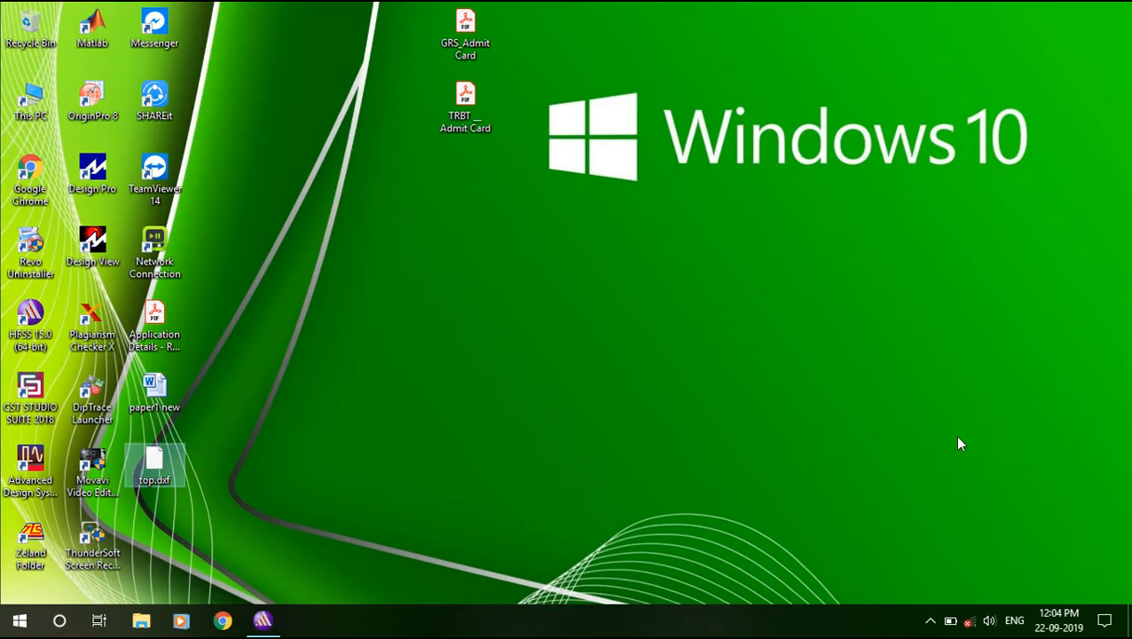
click(504, 422)
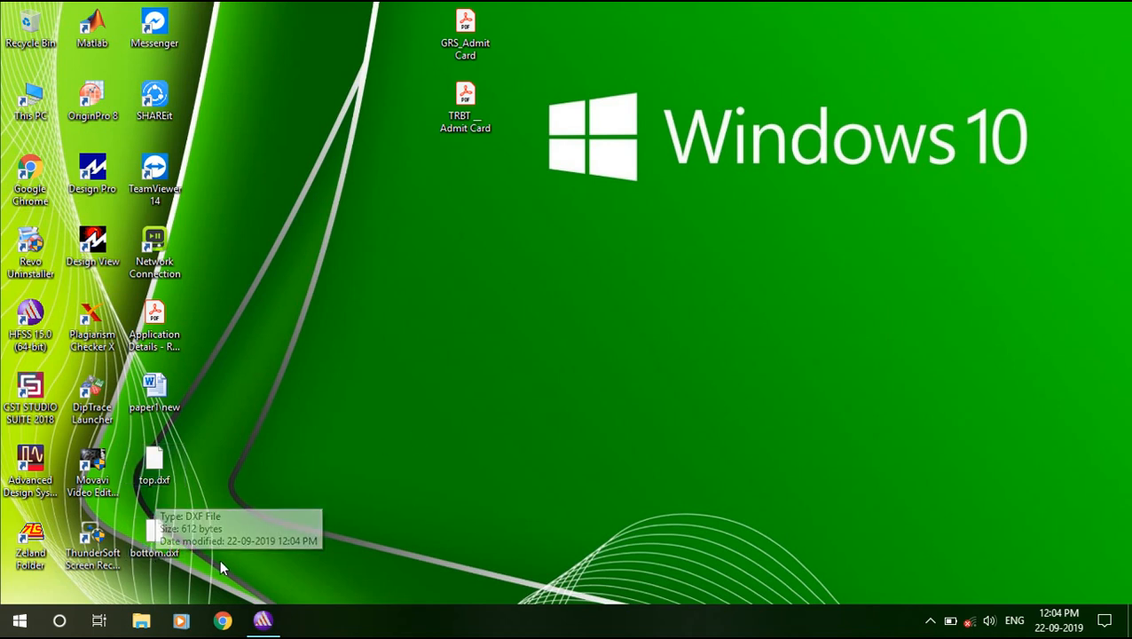
click(930, 620)
right_click(931, 588)
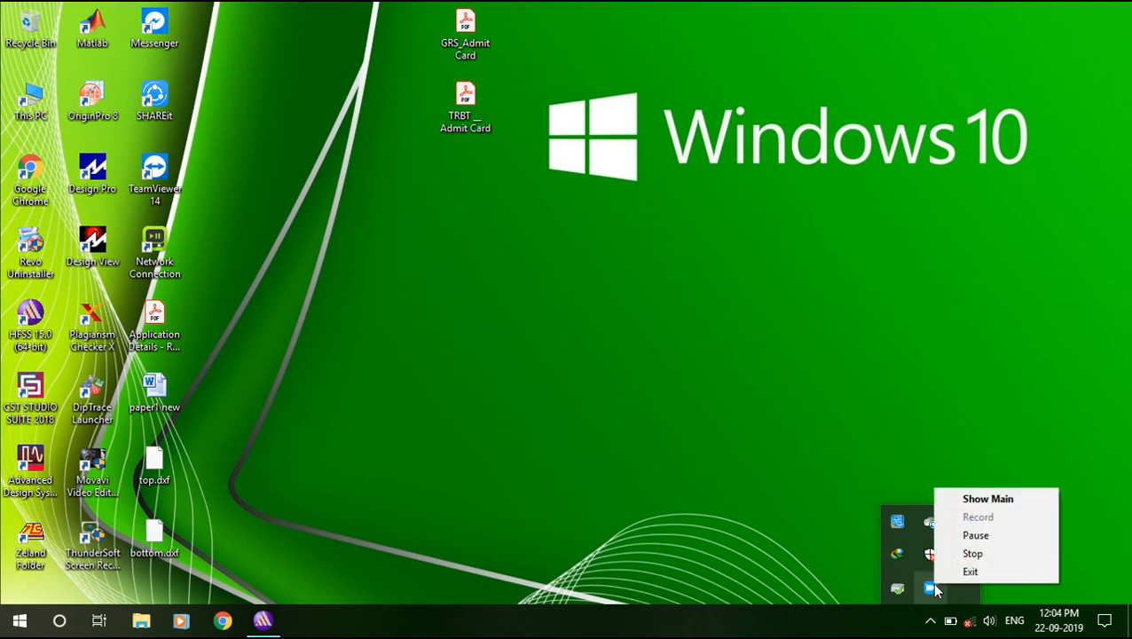
click(979, 542)
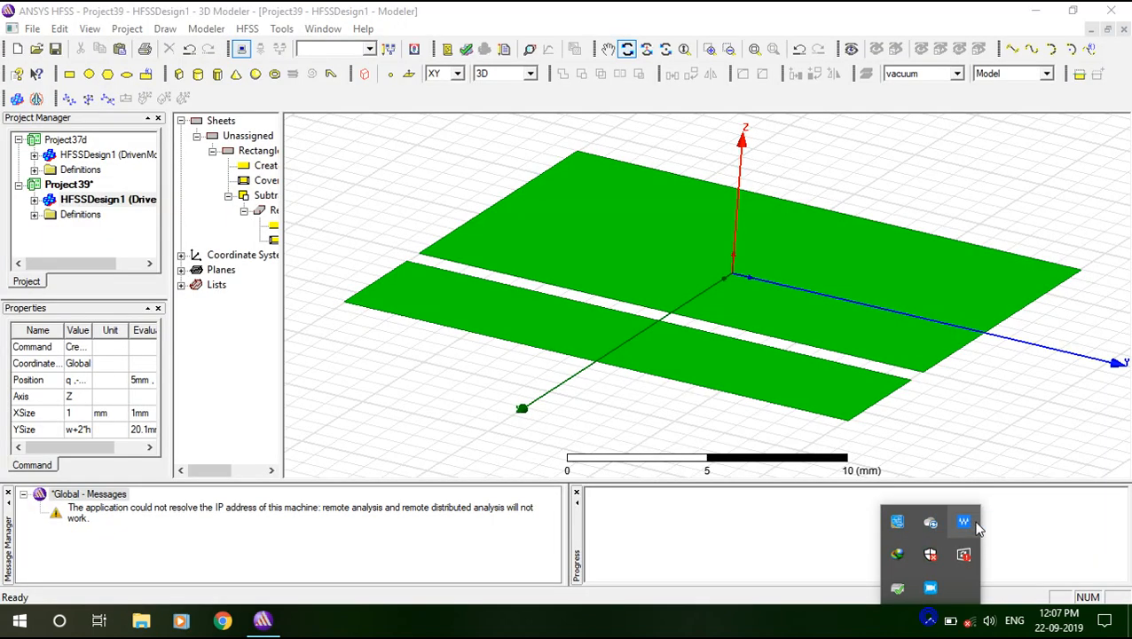
click(774, 599)
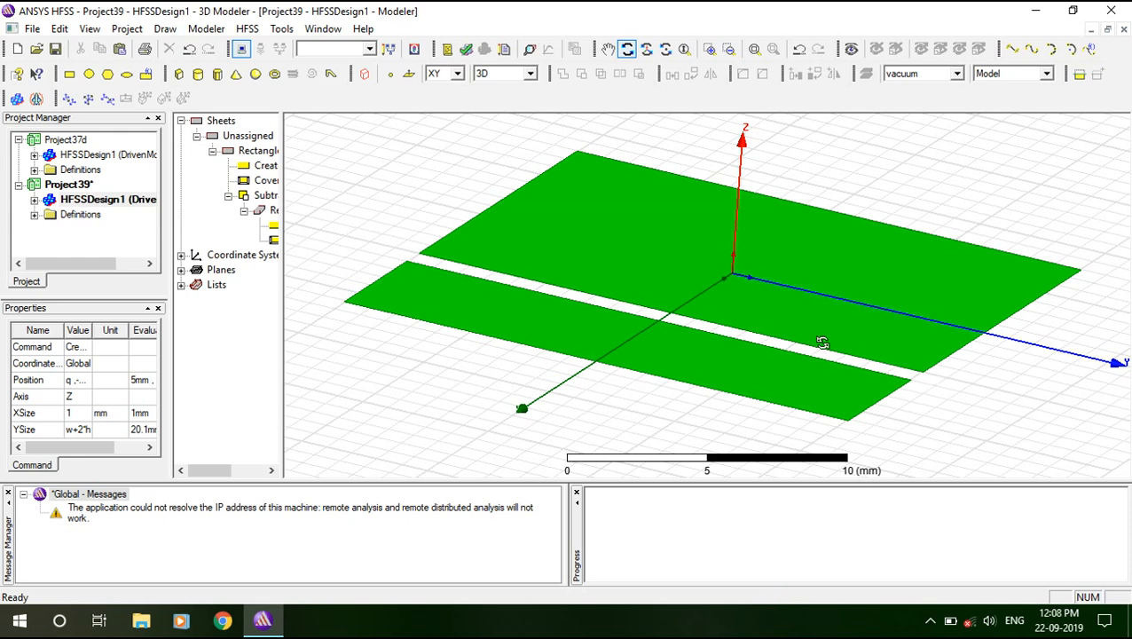
Delete the slotted ground sheet from the Project39 design
key(Escape)
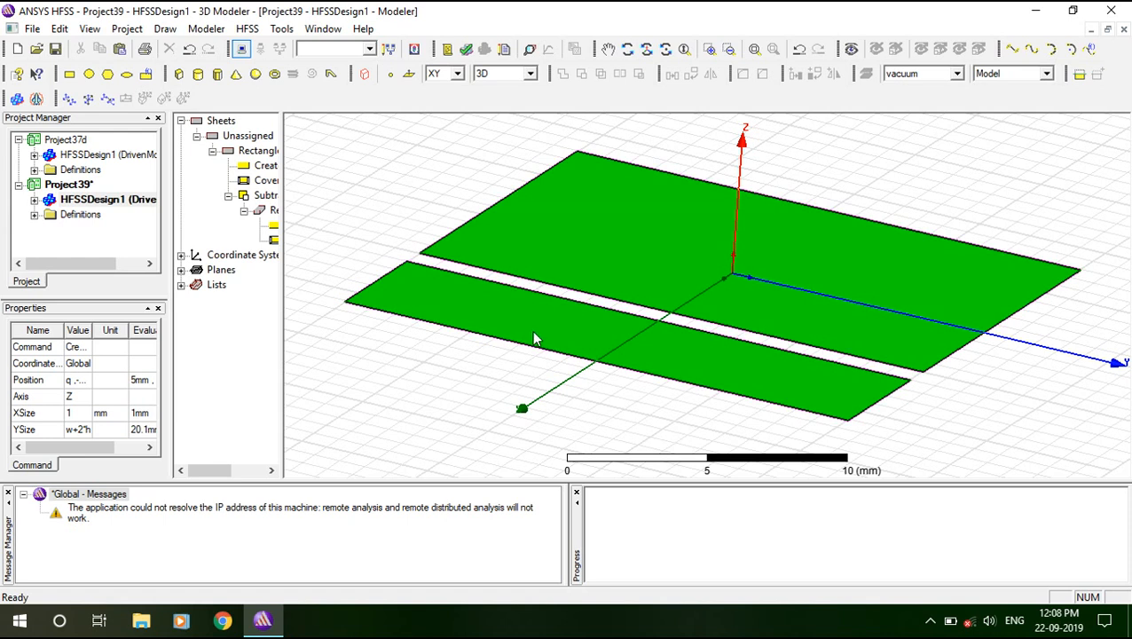
click(532, 335)
key(Delete)
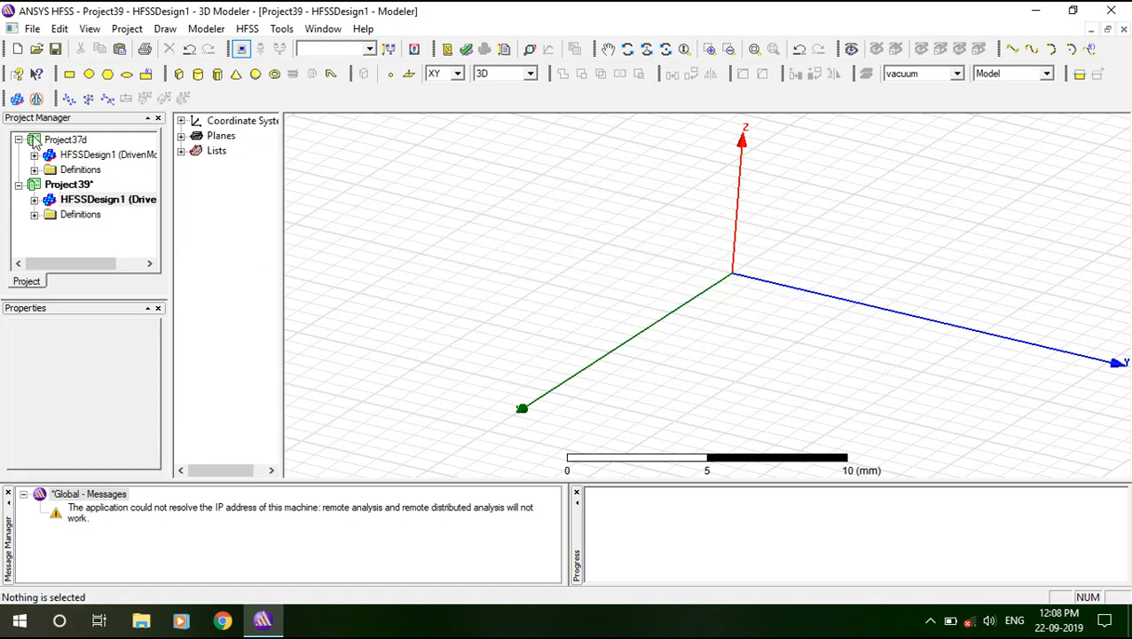
Copy the FR4 substrate box from the Project37d design and paste it into the empty Project39 design
double_click(50, 154)
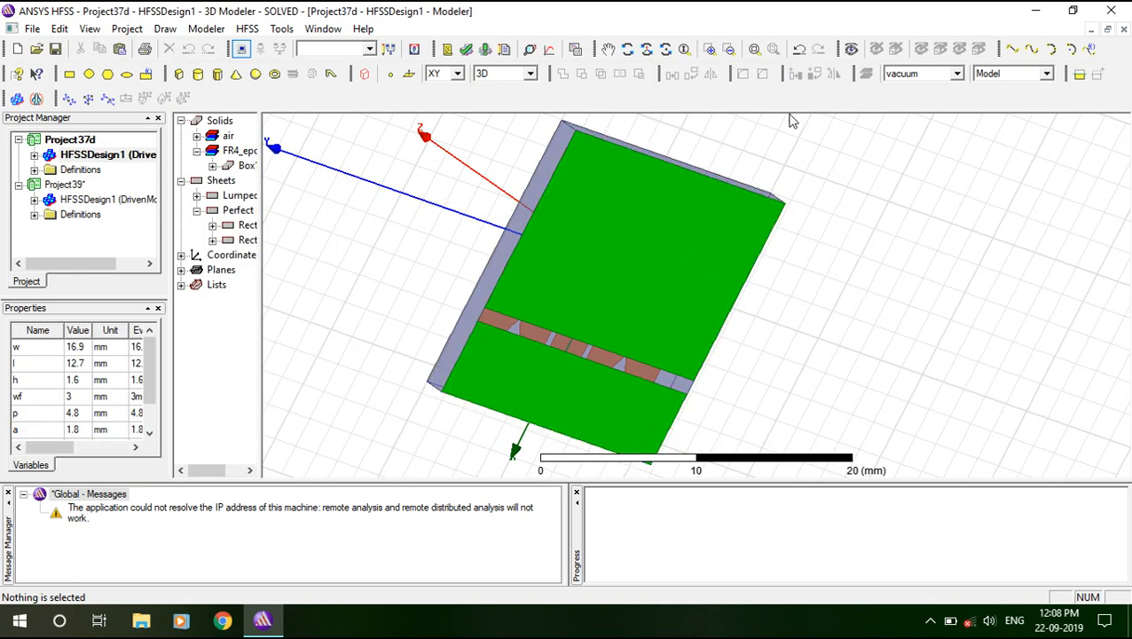
click(568, 142)
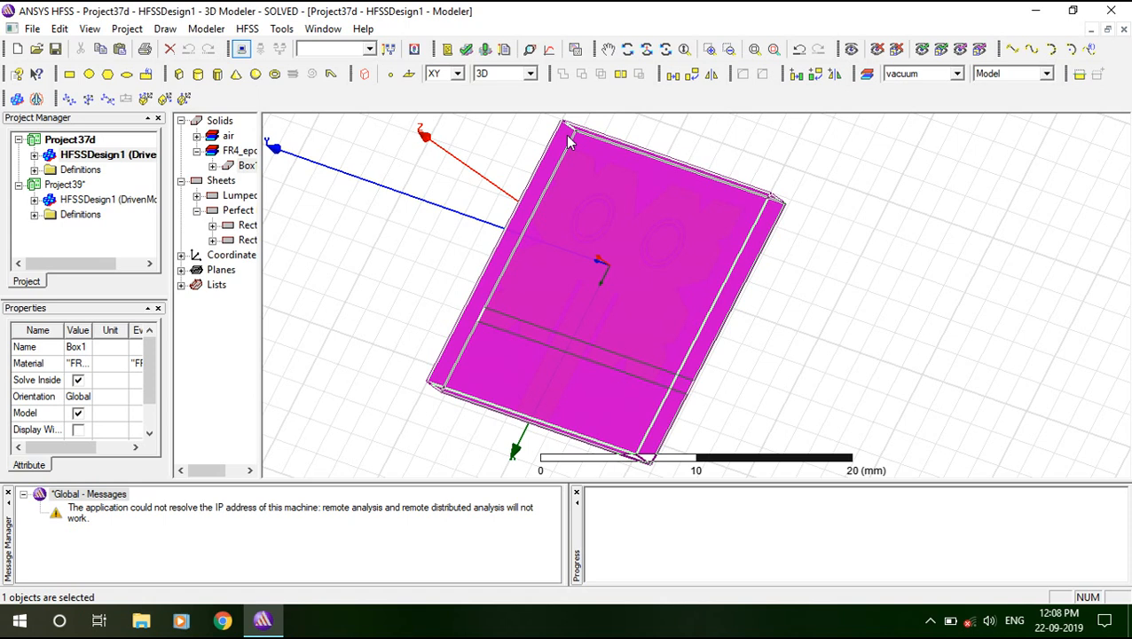
click(49, 203)
click(550, 273)
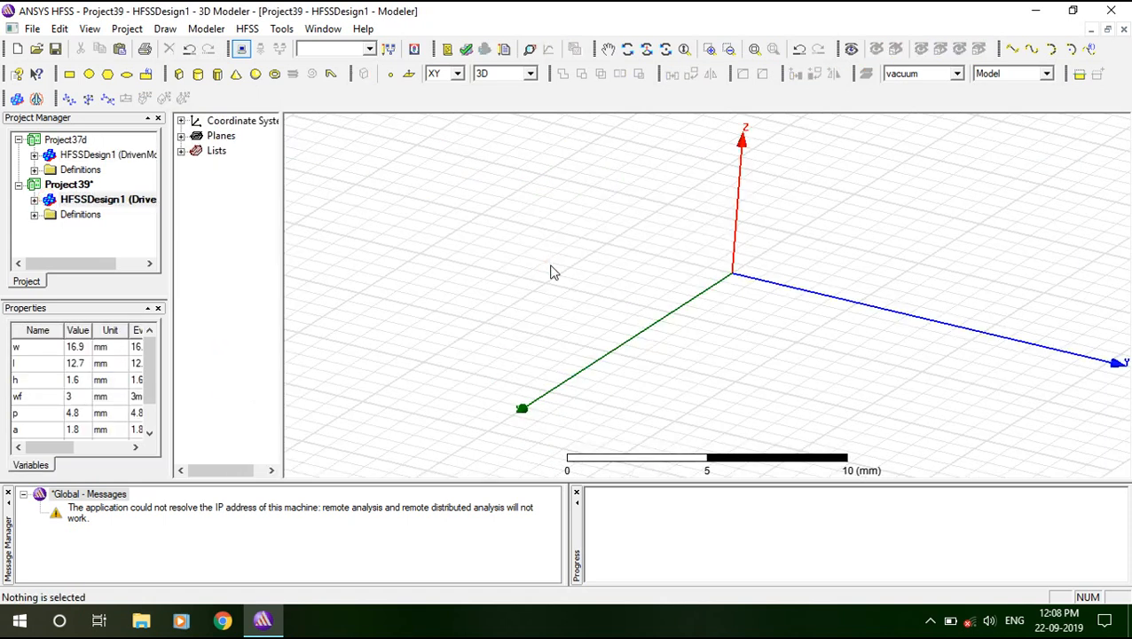
key(ctrl+v)
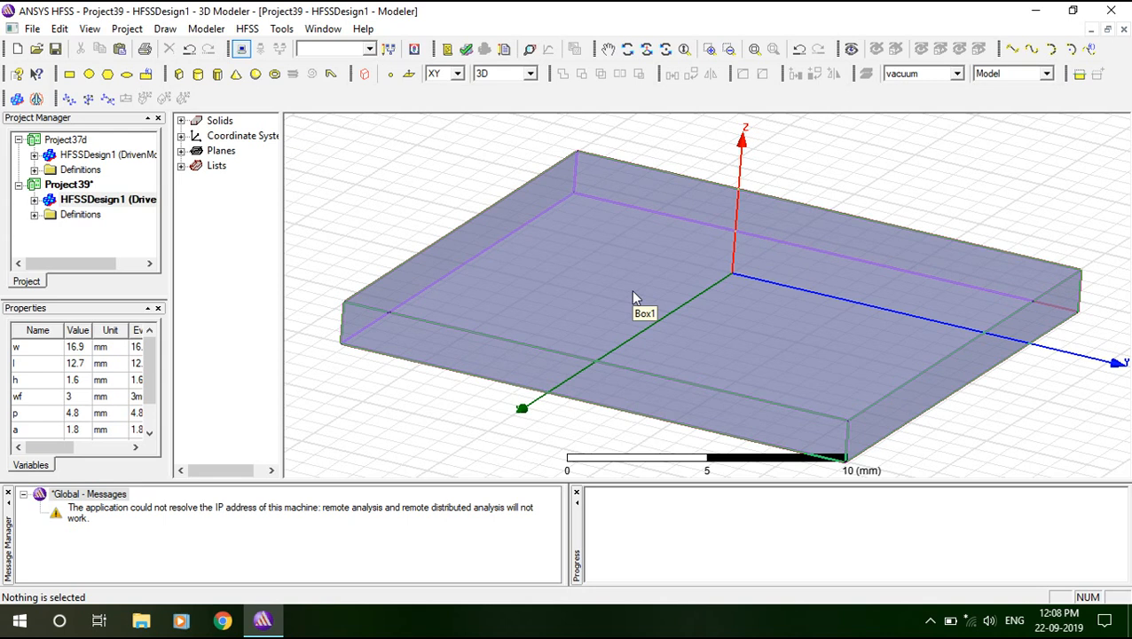
Export the substrate box to the Desktop as the AutoCAD DXF file outline.dxf and check the file on the desktop
click(210, 30)
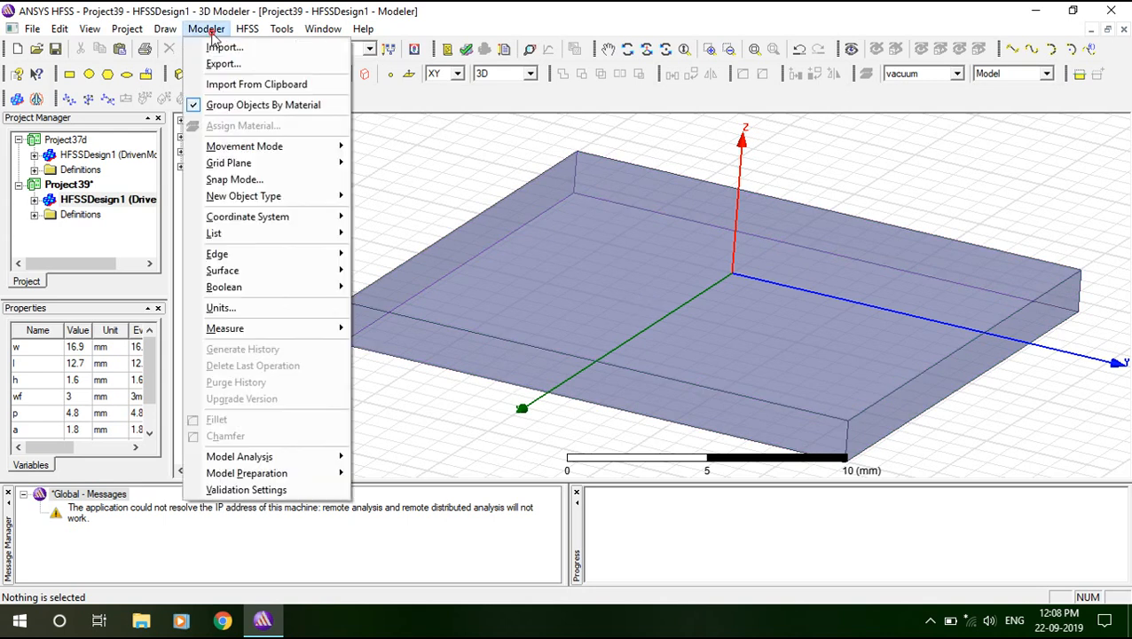
click(222, 64)
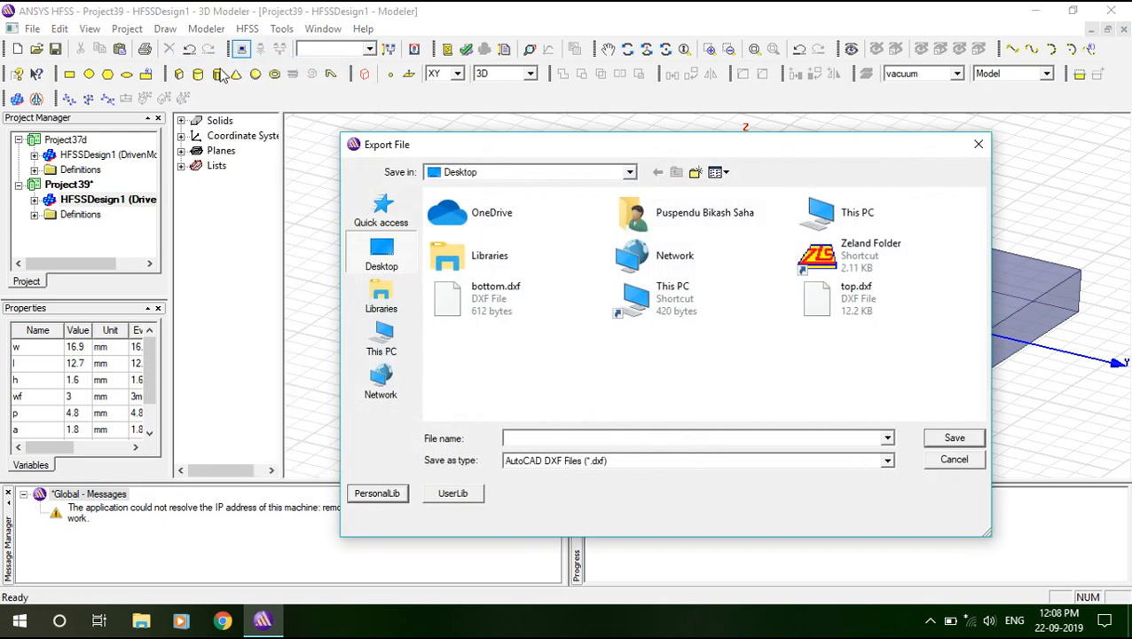
click(384, 257)
text(outline)
click(951, 439)
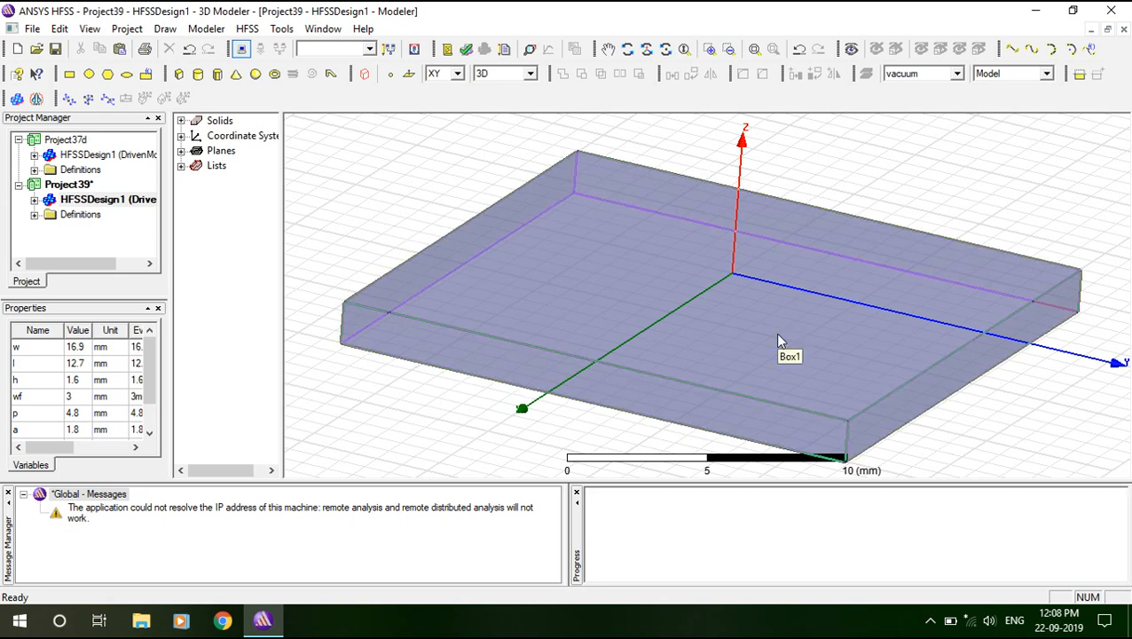
scroll(776, 342, up, 1)
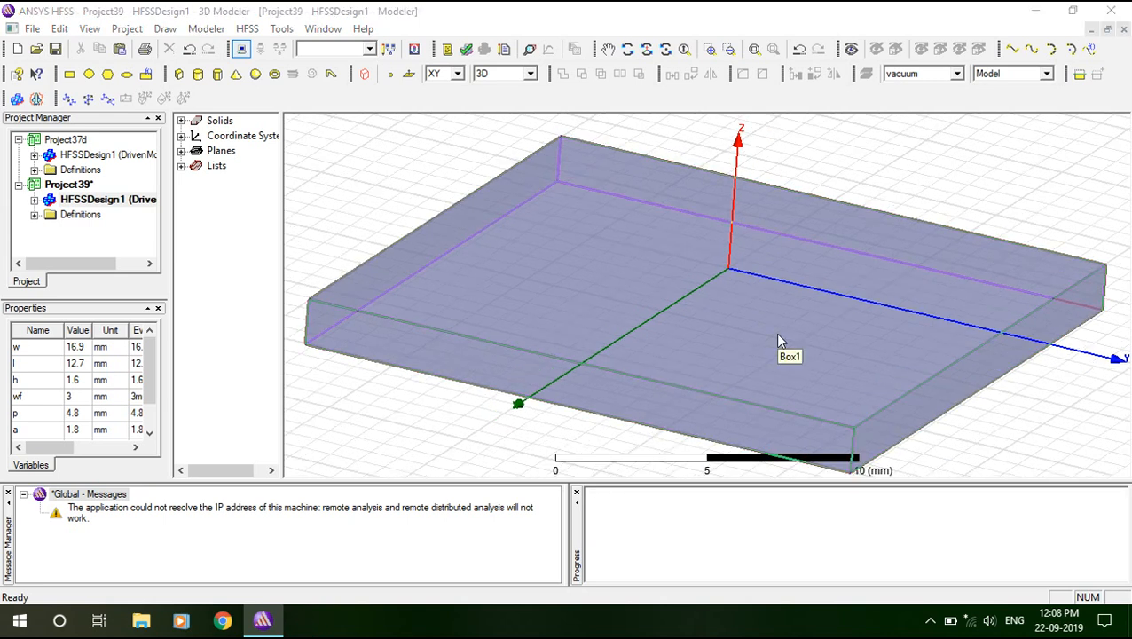
key(super+d)
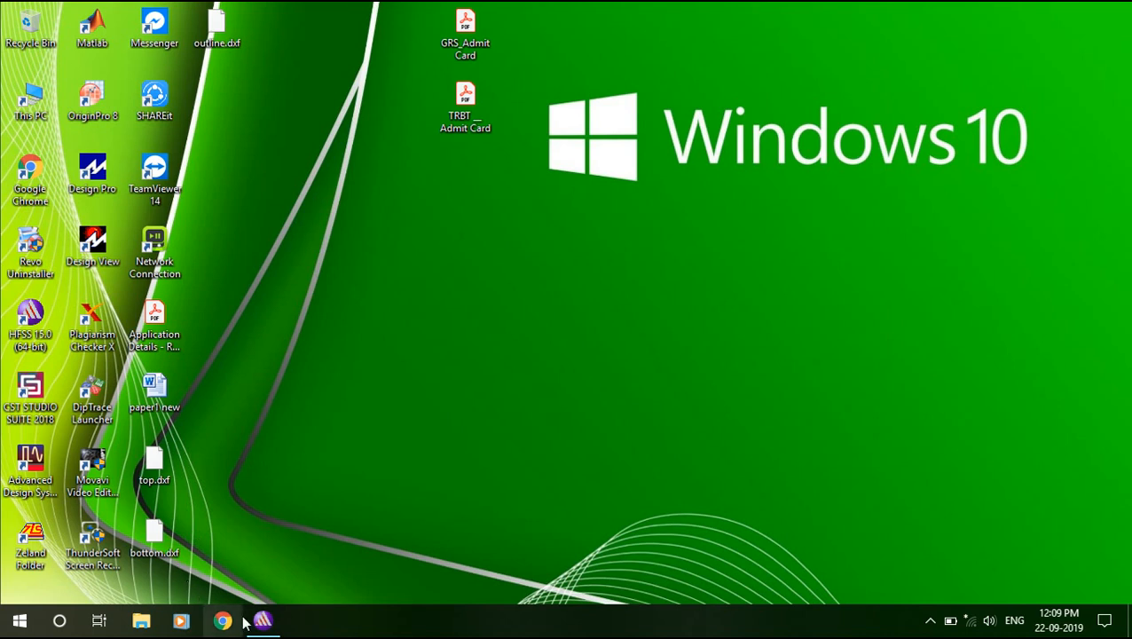
mouse_move(262, 620)
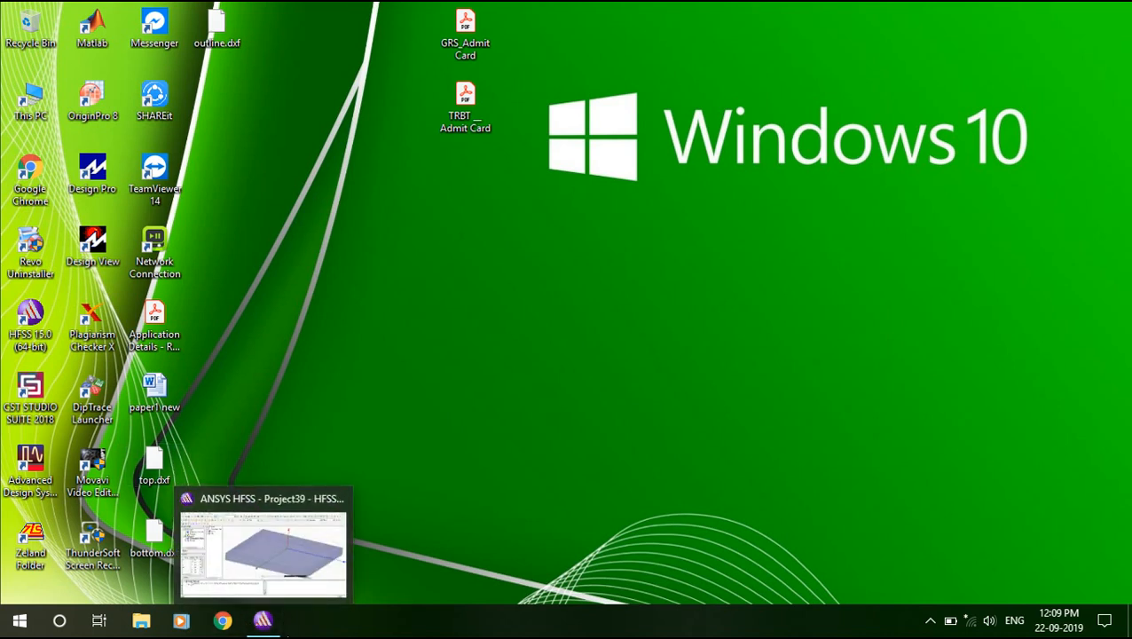
click(930, 620)
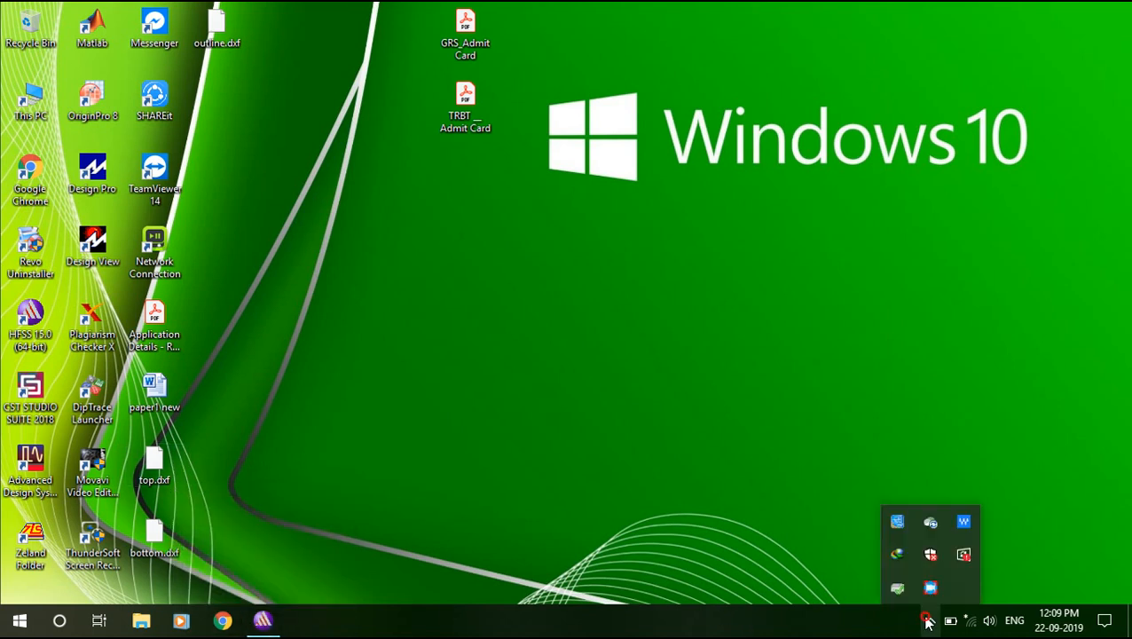
right_click(931, 587)
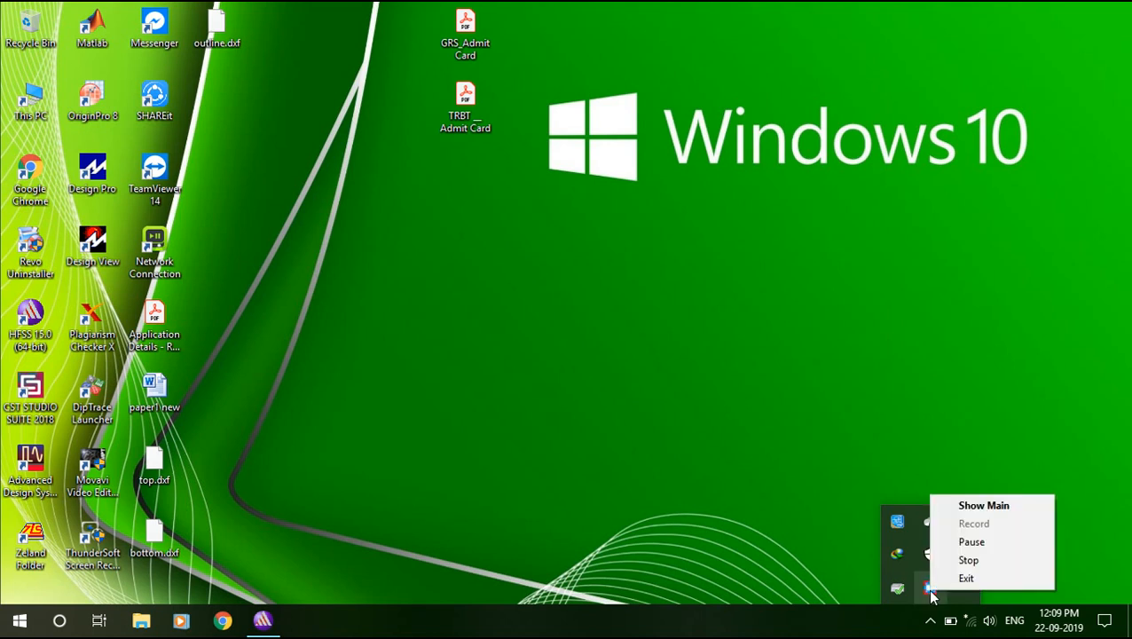
click(977, 544)
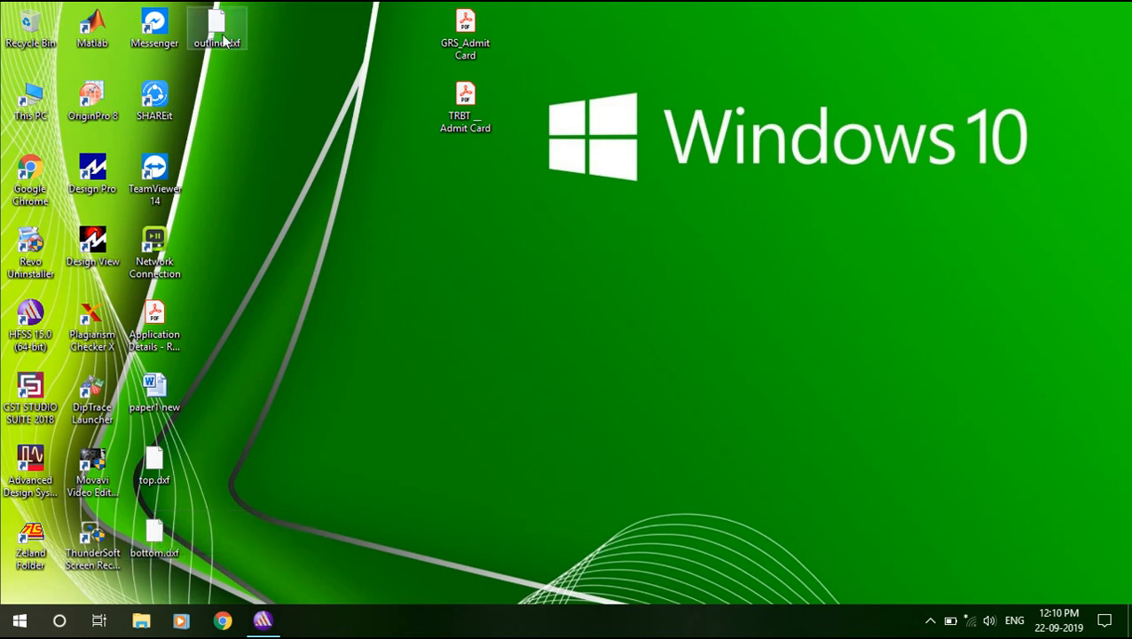
Launch Design Pro from the desktop
click(291, 205)
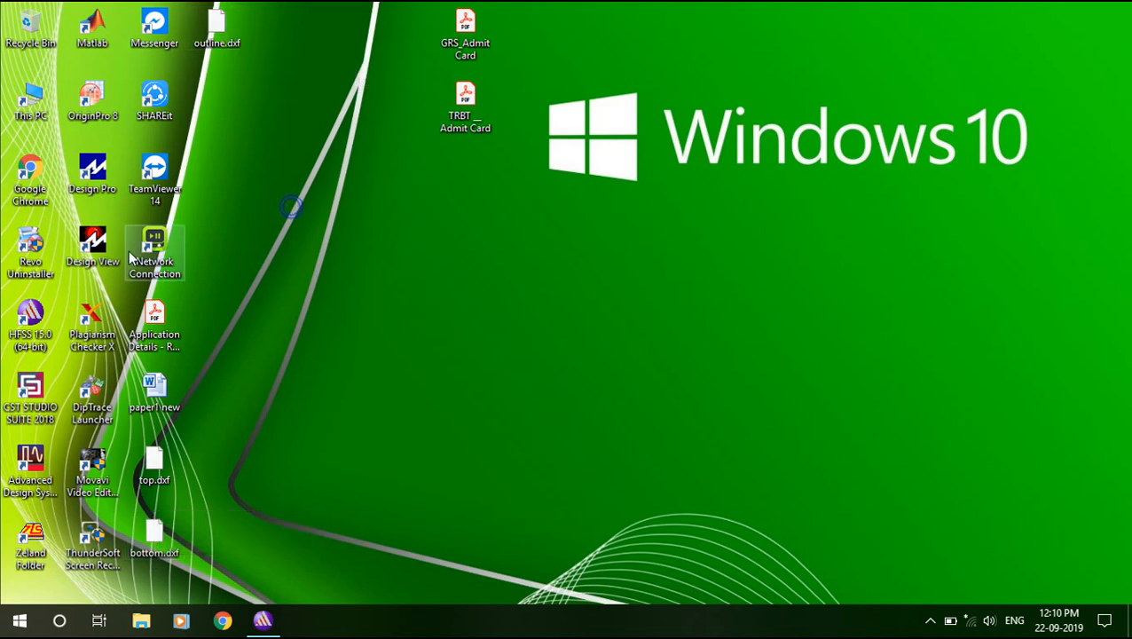
click(103, 172)
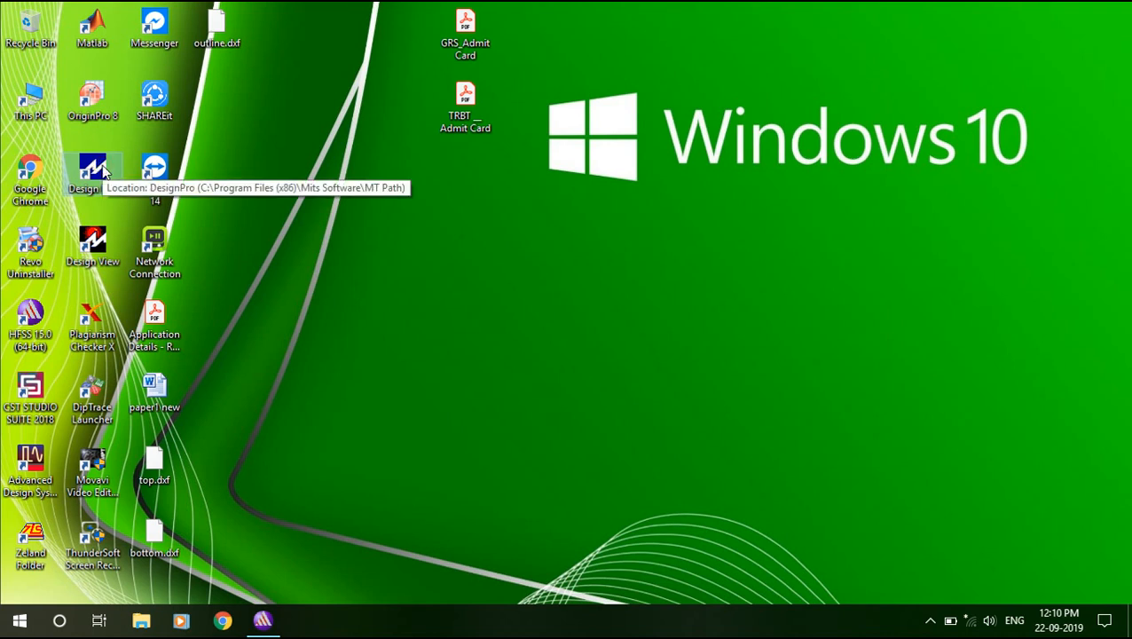
double_click(103, 171)
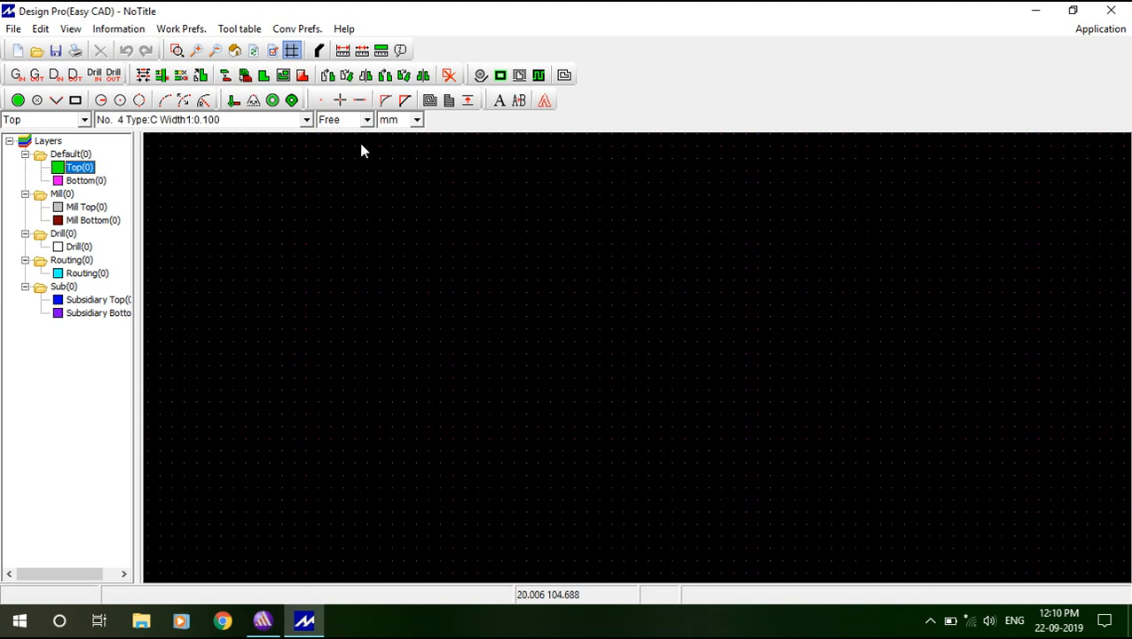
Import the DXF file top.dxf from the Desktop with the default aperture settings
click(14, 30)
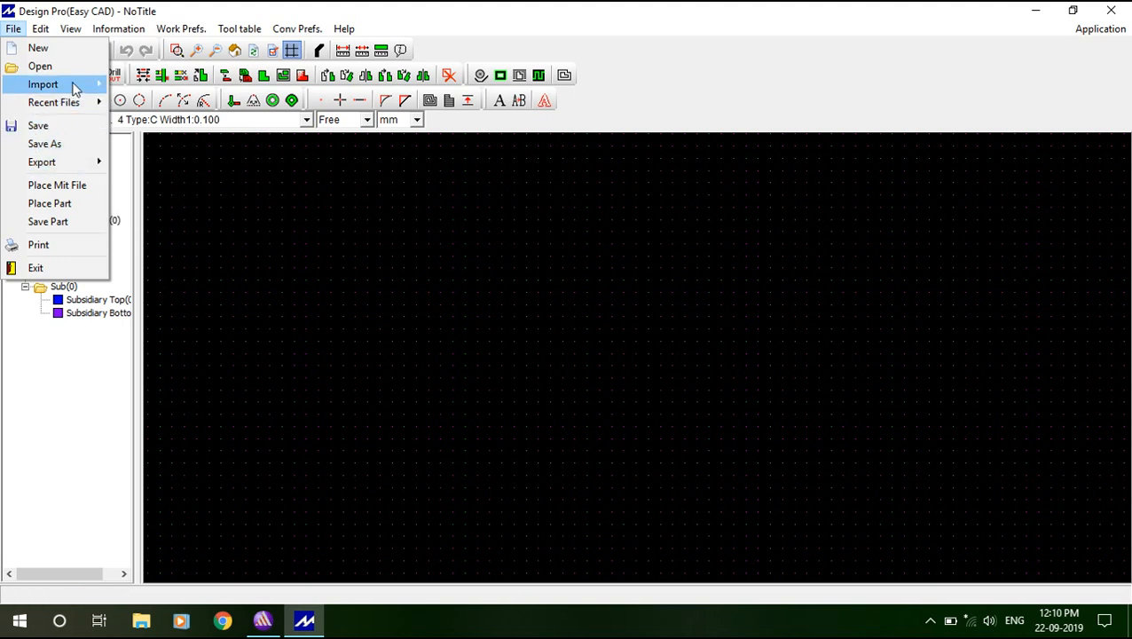
mouse_move(75, 84)
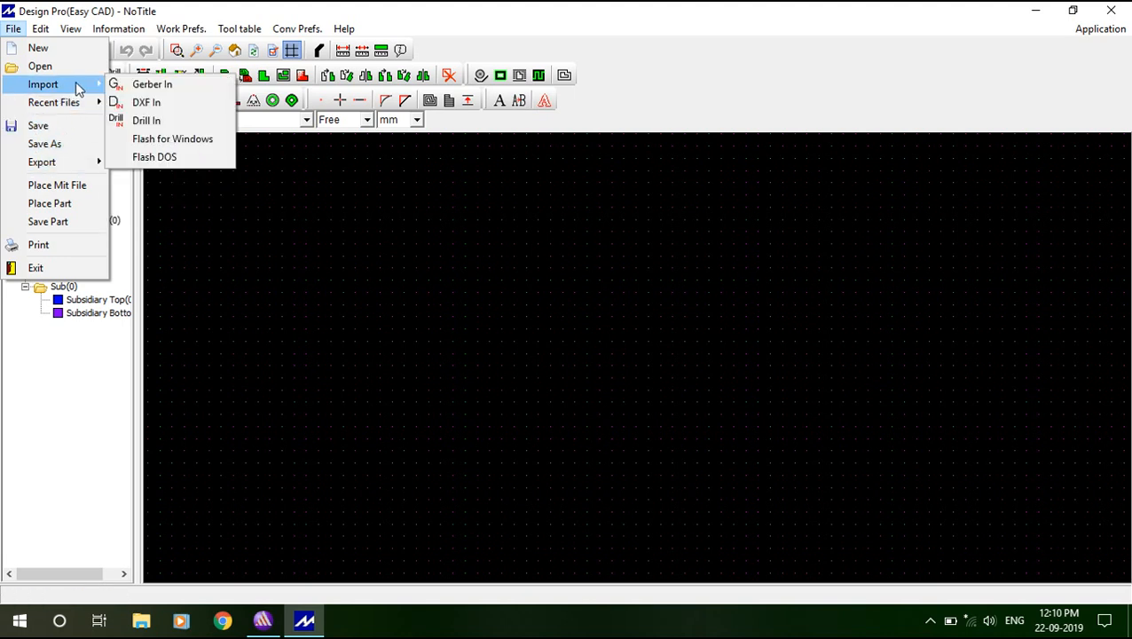
click(151, 104)
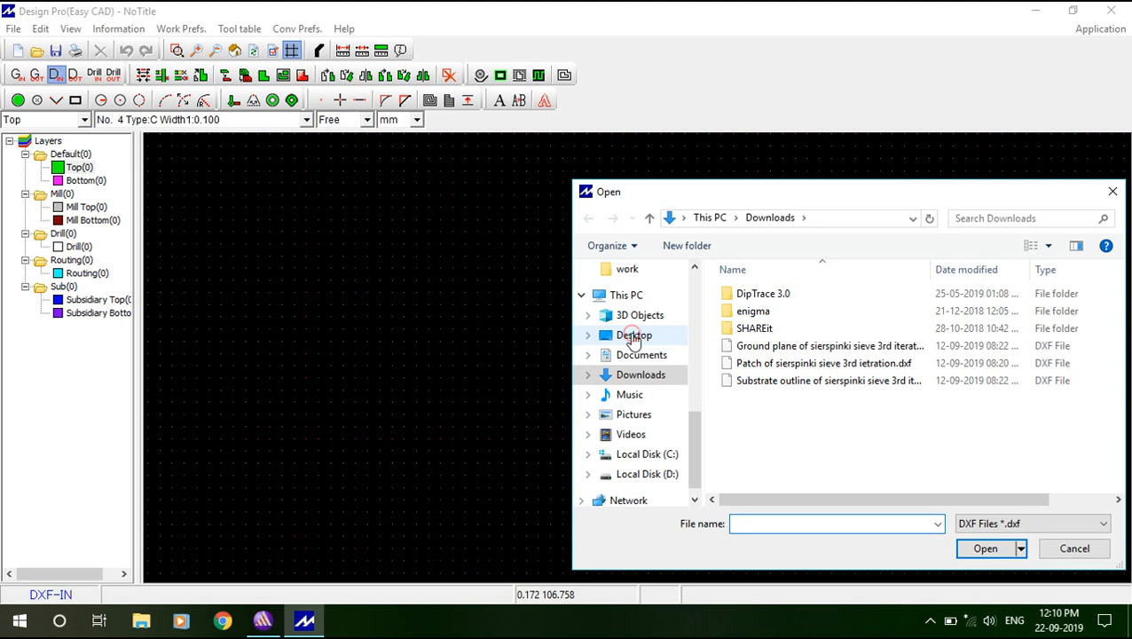
click(633, 336)
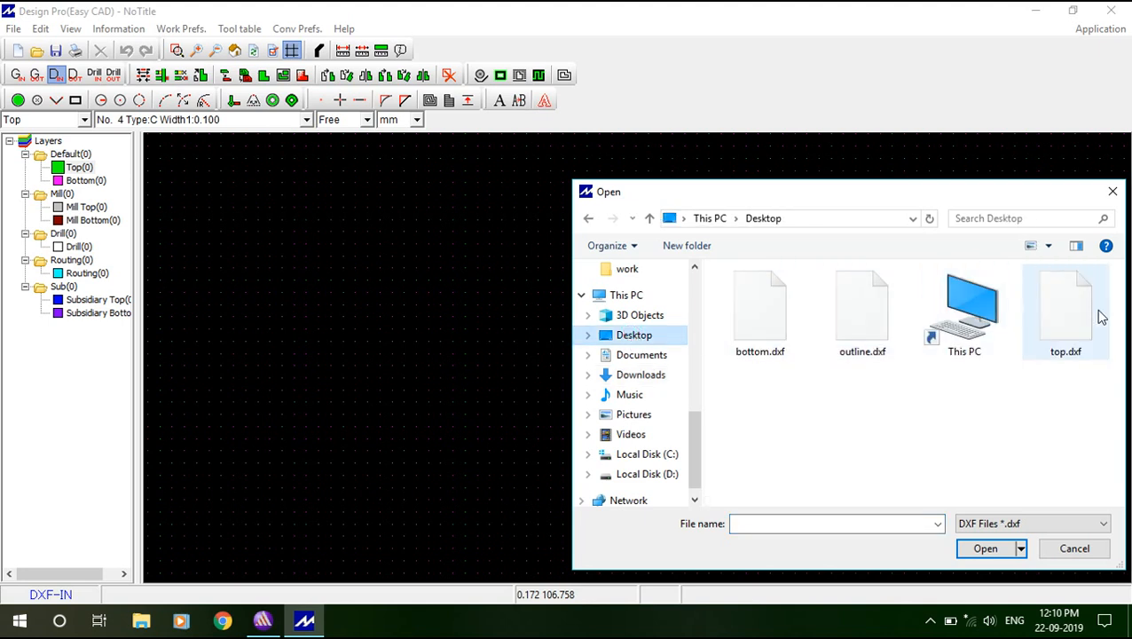
double_click(1066, 327)
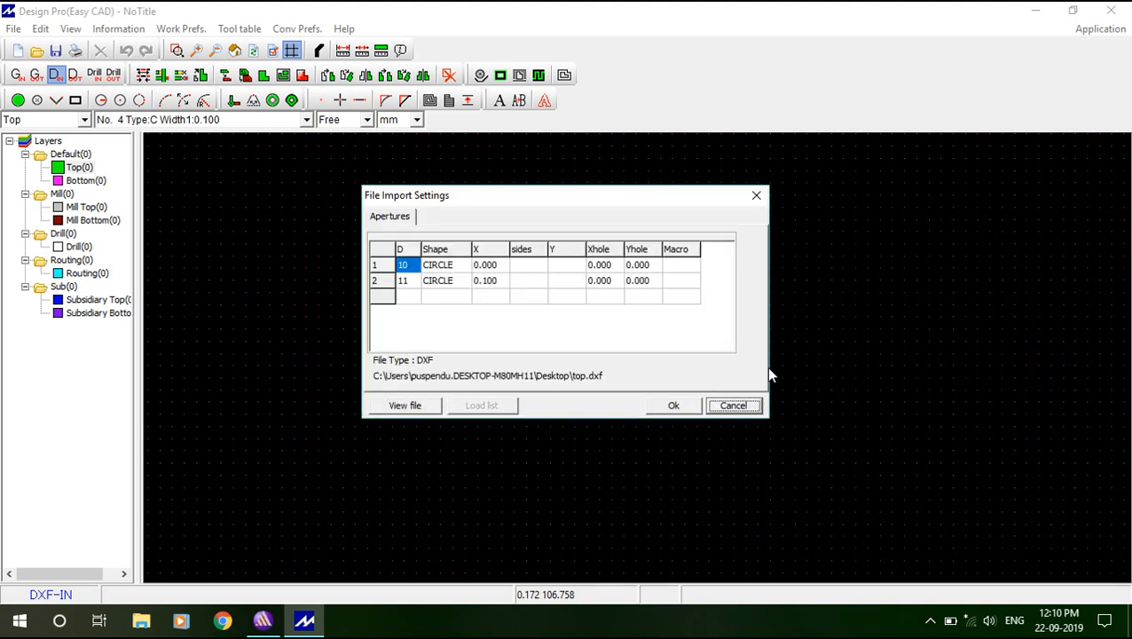
click(674, 404)
click(677, 404)
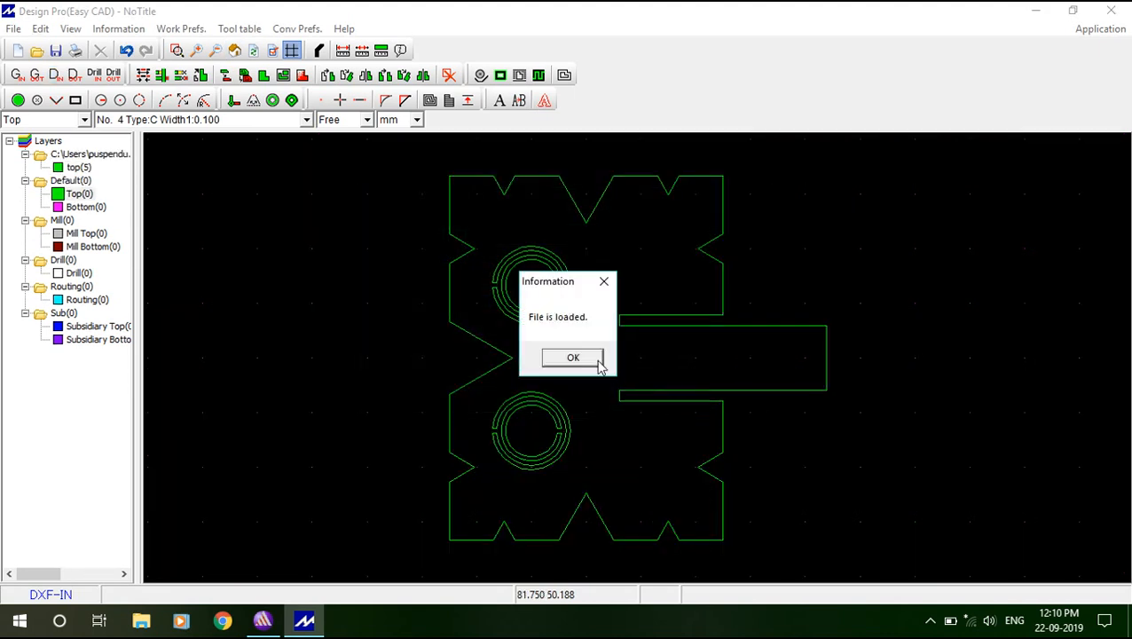
click(594, 361)
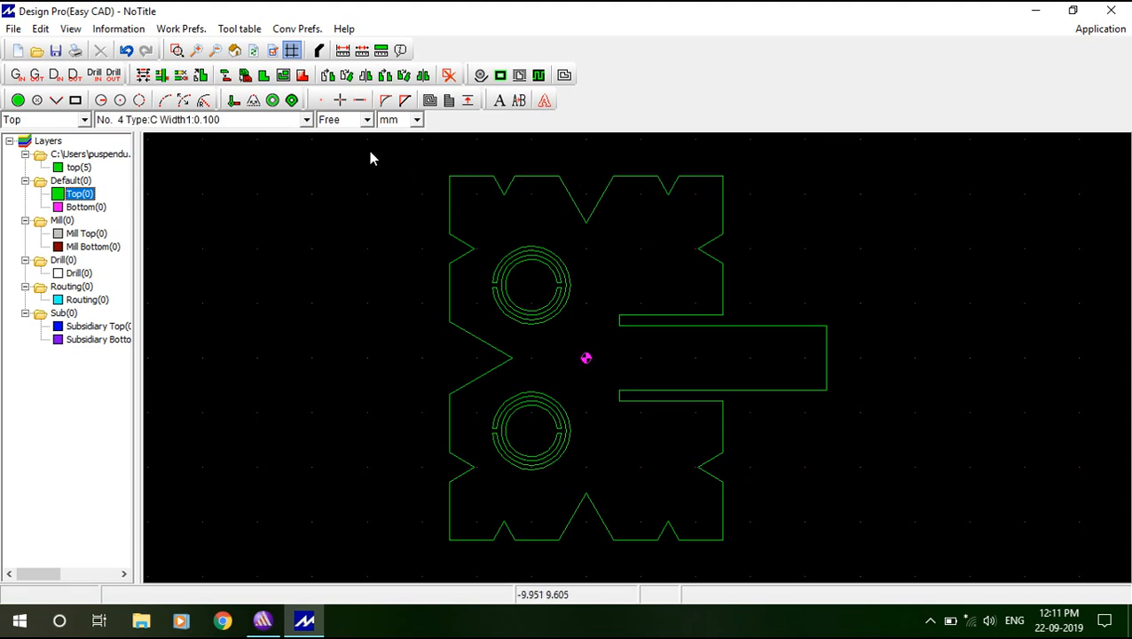
Select all the imported top-layer outlines and convert them into filled polygon areas
drag(367, 150, 367, 151)
click(920, 553)
click(899, 564)
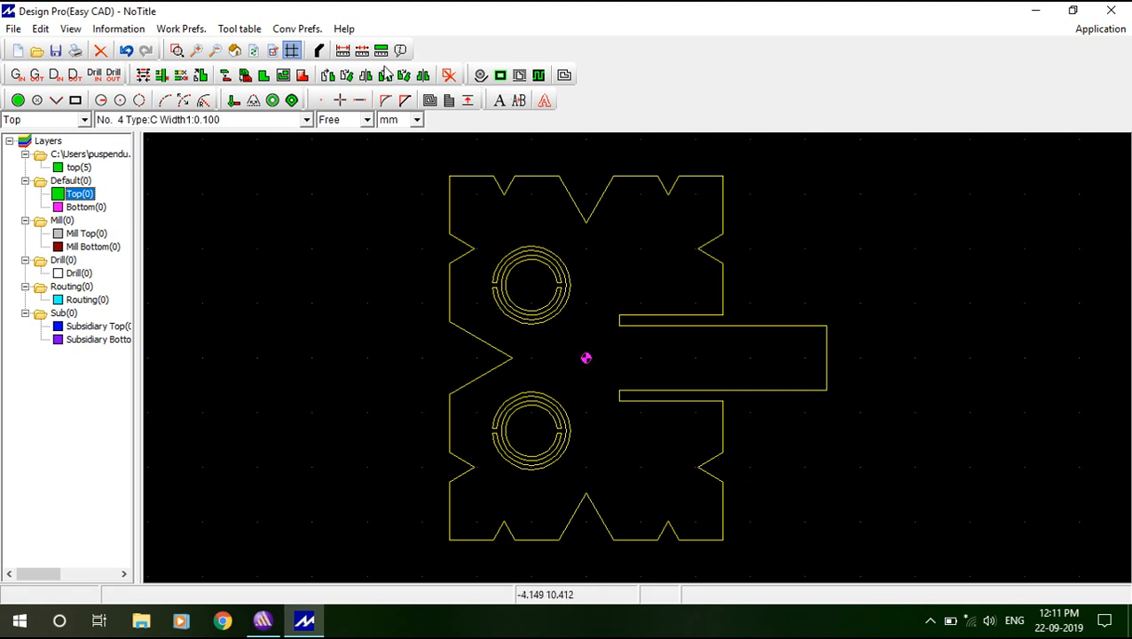
click(283, 77)
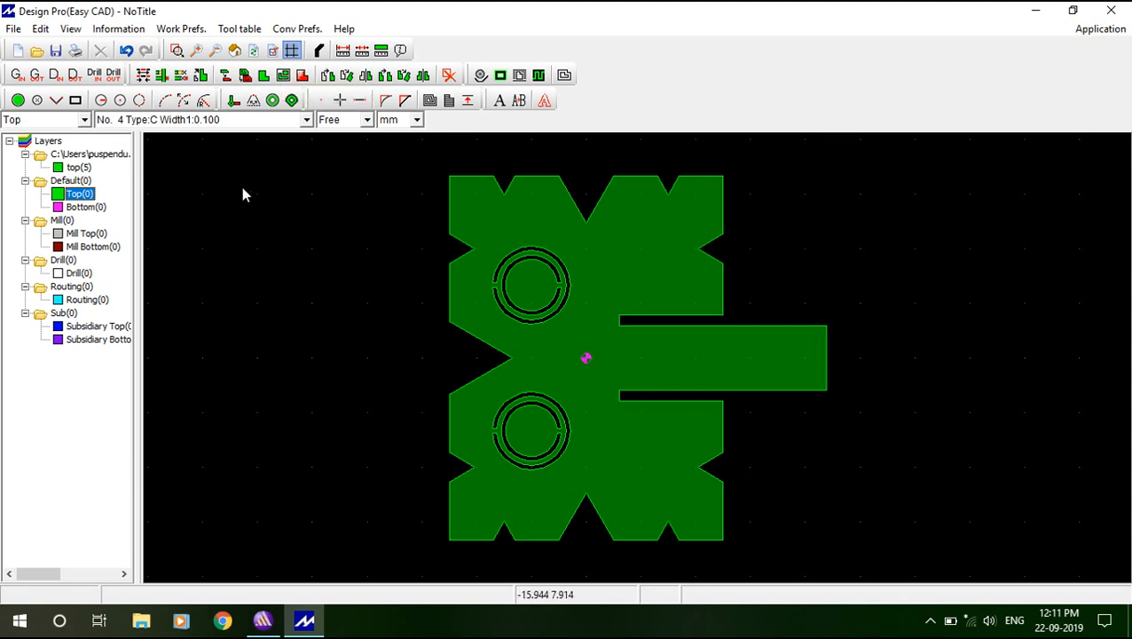
Import the DXF file bottom.dxf from the Desktop with the default aperture settings
click(16, 29)
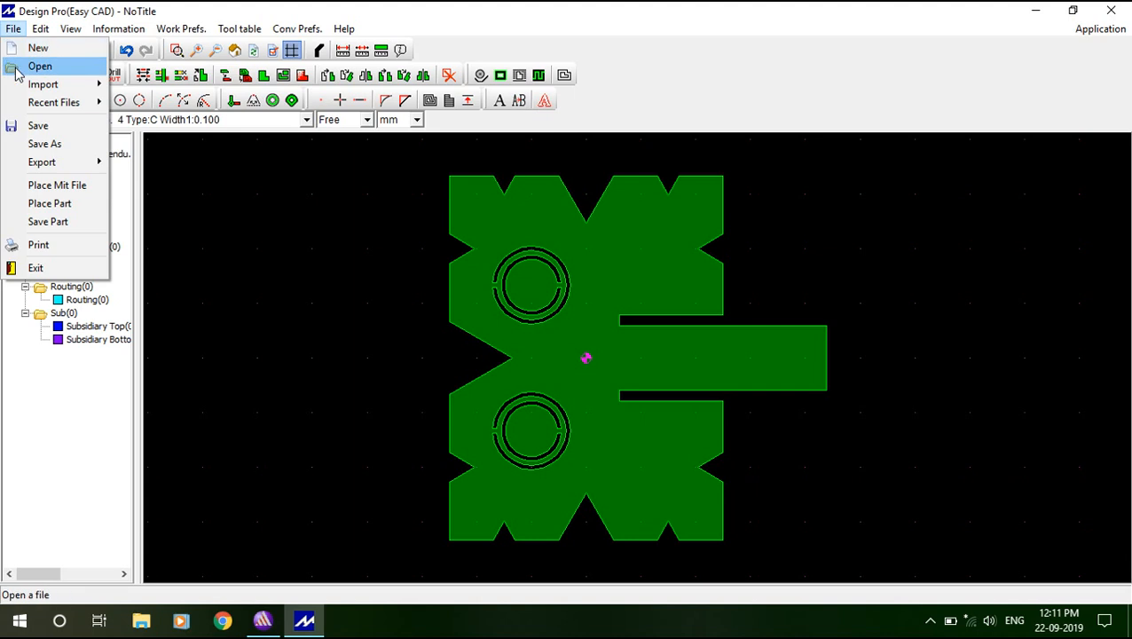
mouse_move(62, 91)
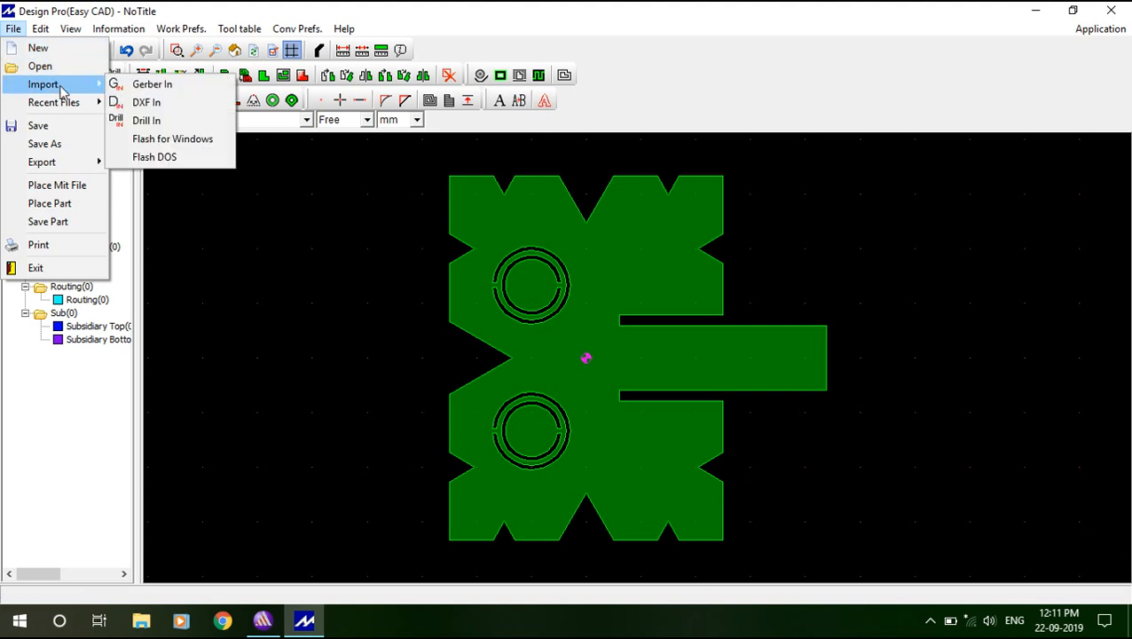
click(139, 102)
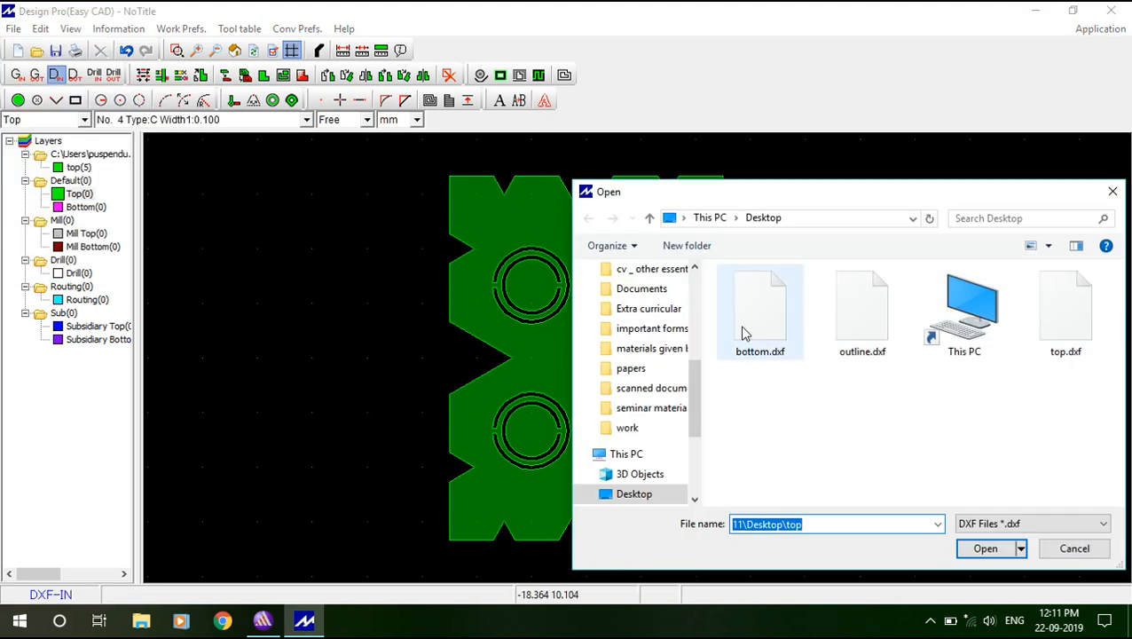
double_click(770, 328)
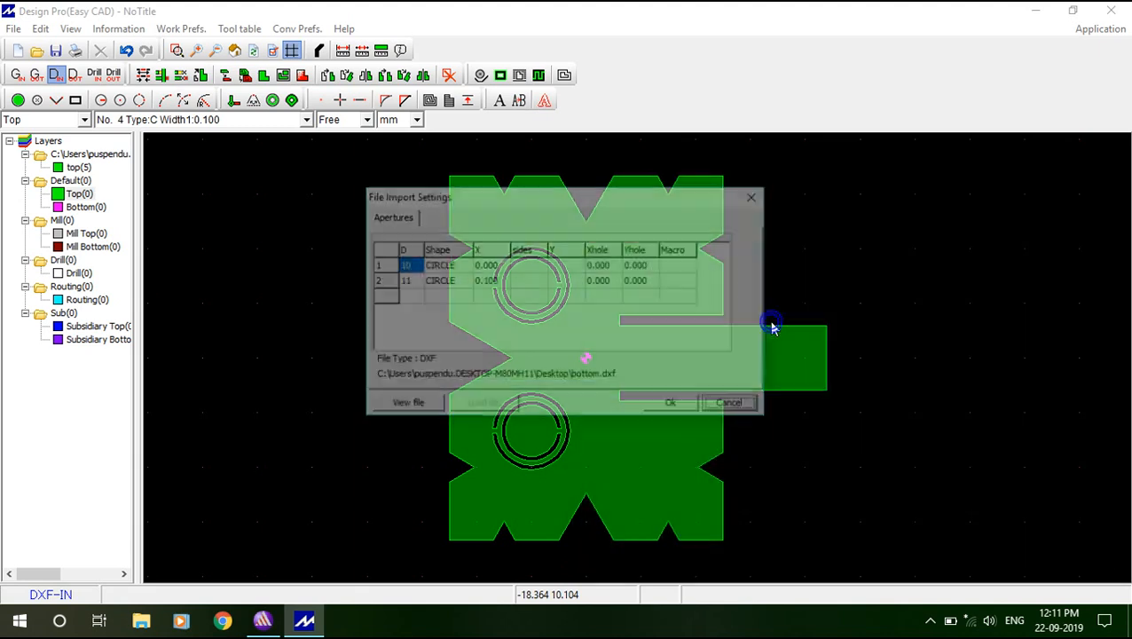
click(684, 404)
click(682, 405)
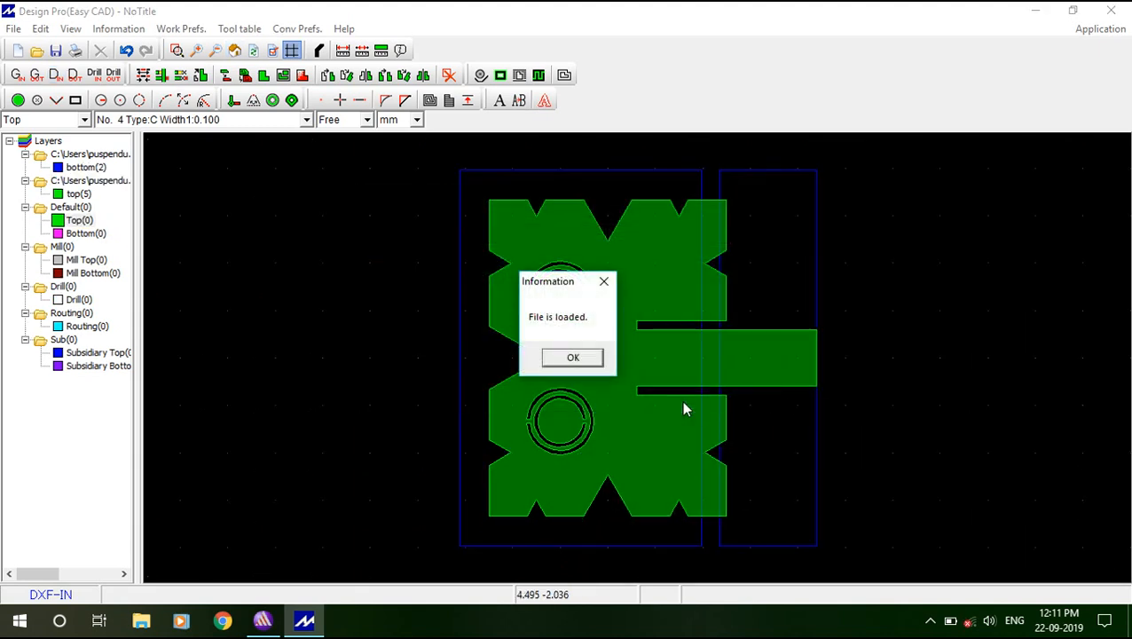
click(570, 357)
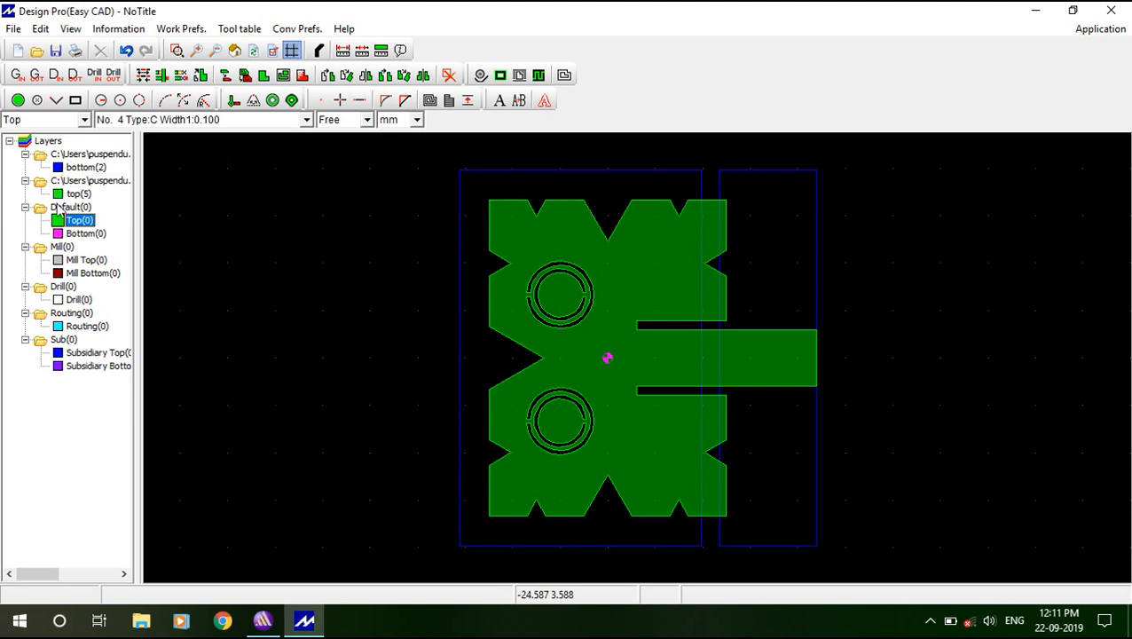
With the imported top layer temporarily hidden, convert both bottom-layer rectangles into filled polygon areas and show the top layer again
click(57, 194)
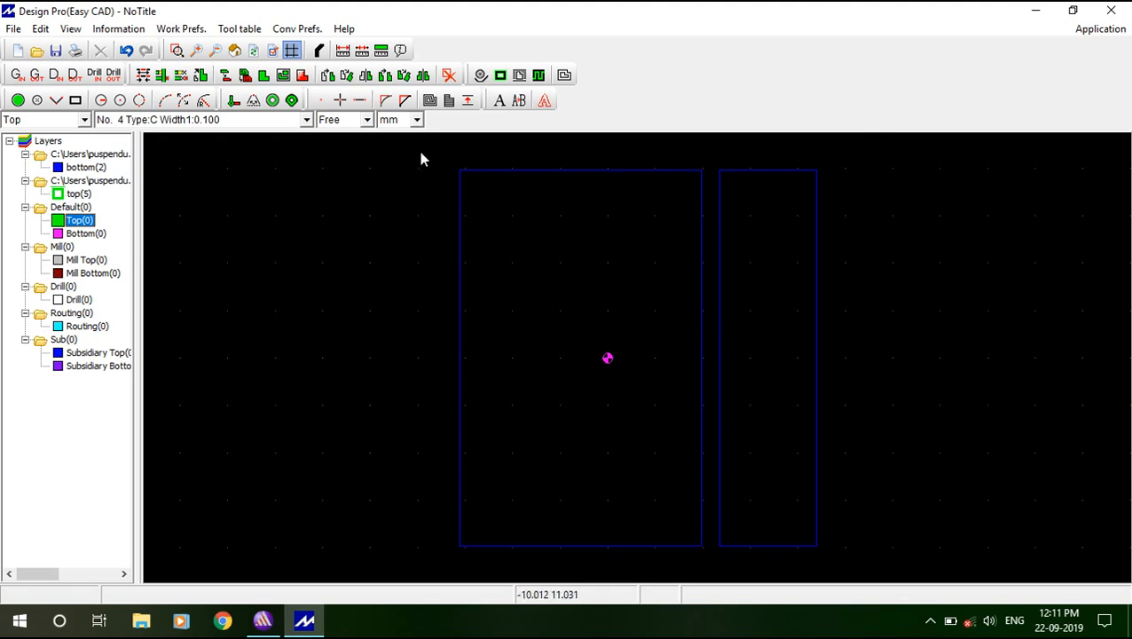
drag(593, 331, 837, 556)
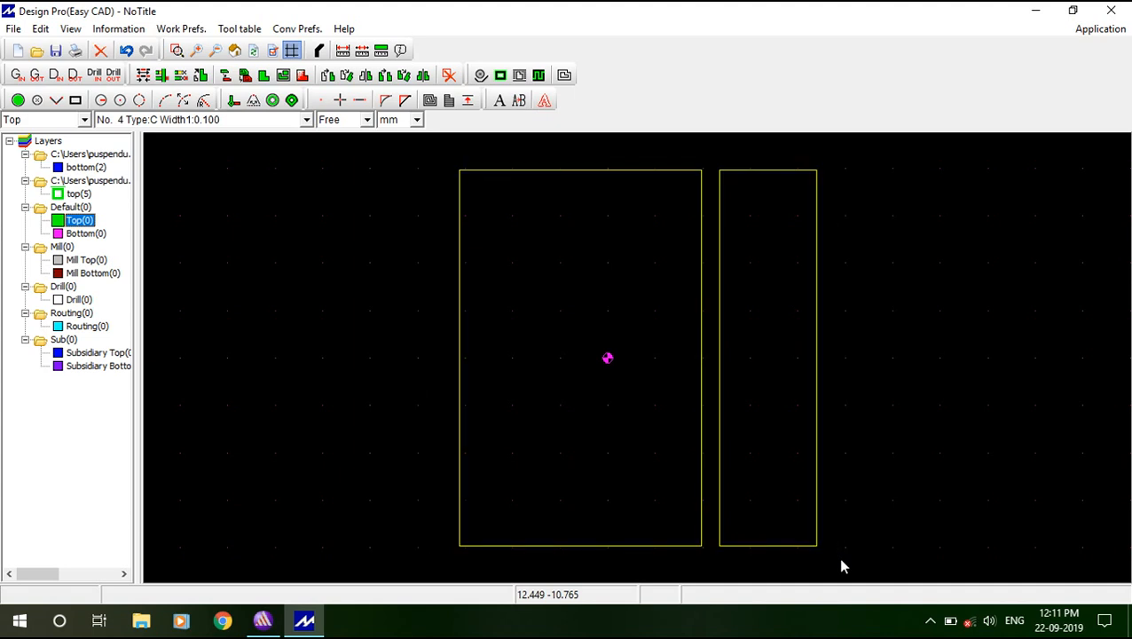
click(285, 76)
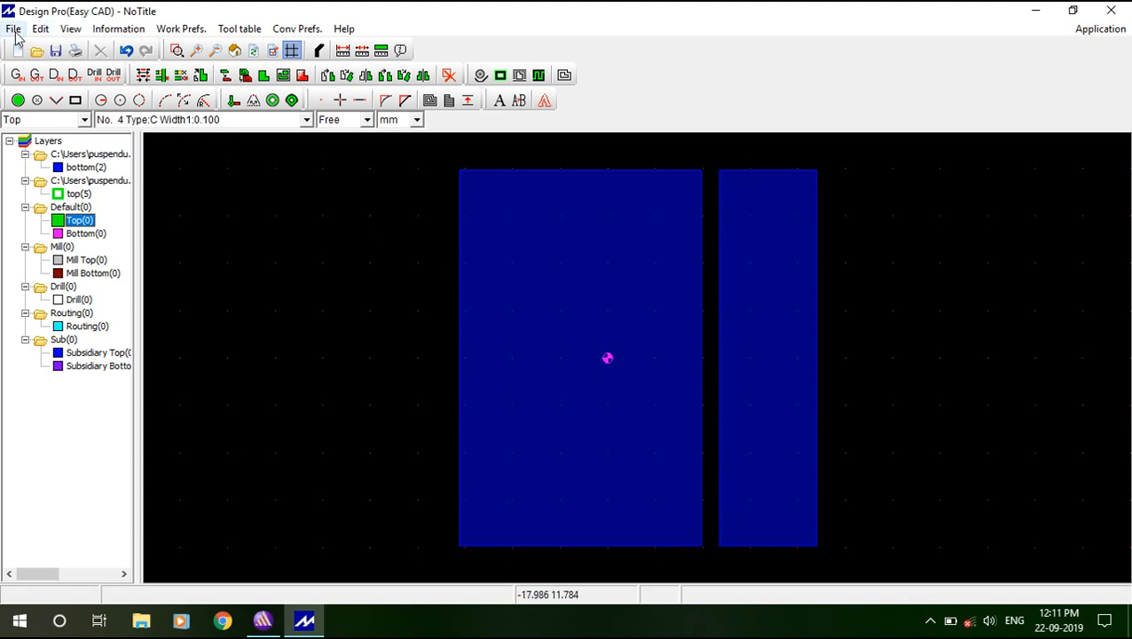
click(57, 195)
click(272, 225)
Import the DXF file outline.dxf from the Desktop with the default aperture settings
click(13, 28)
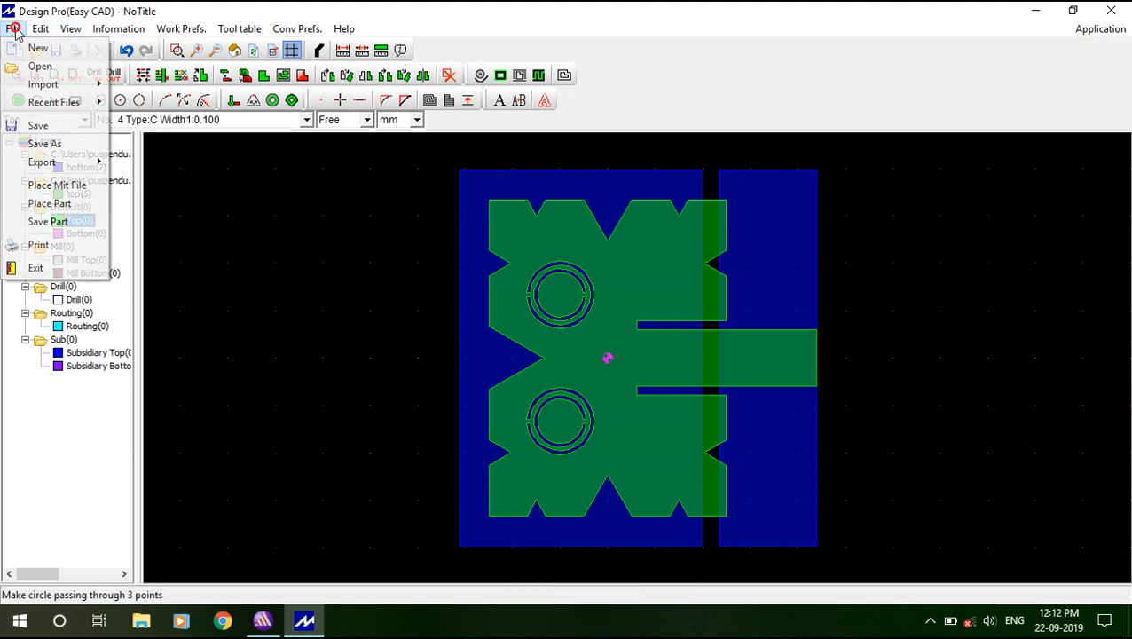
mouse_move(83, 84)
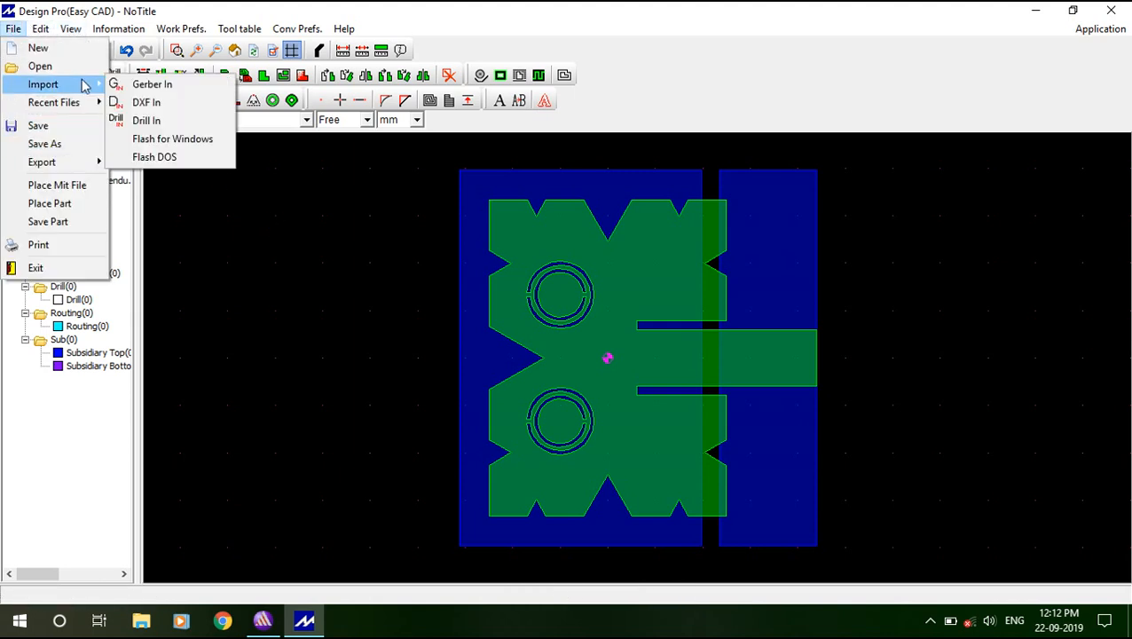
click(147, 103)
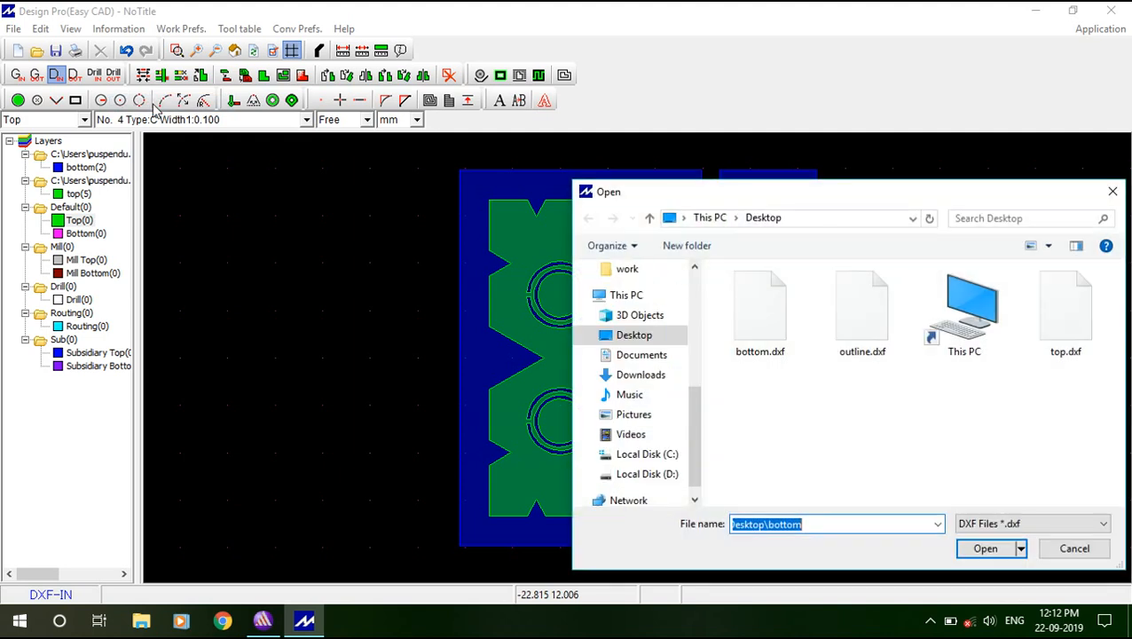
double_click(873, 324)
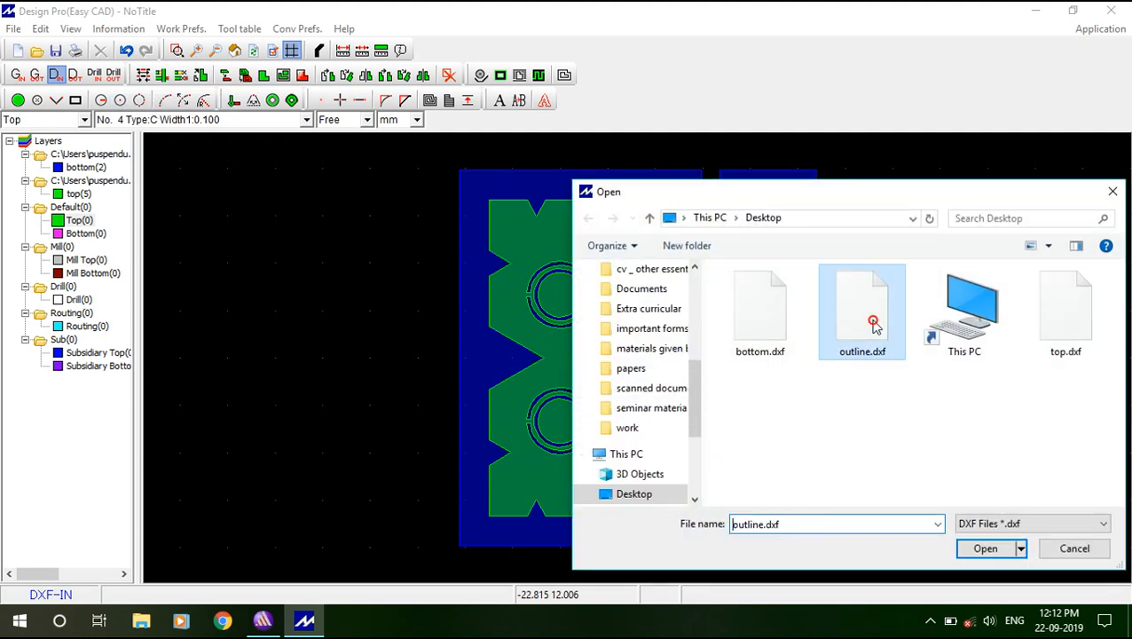
click(683, 404)
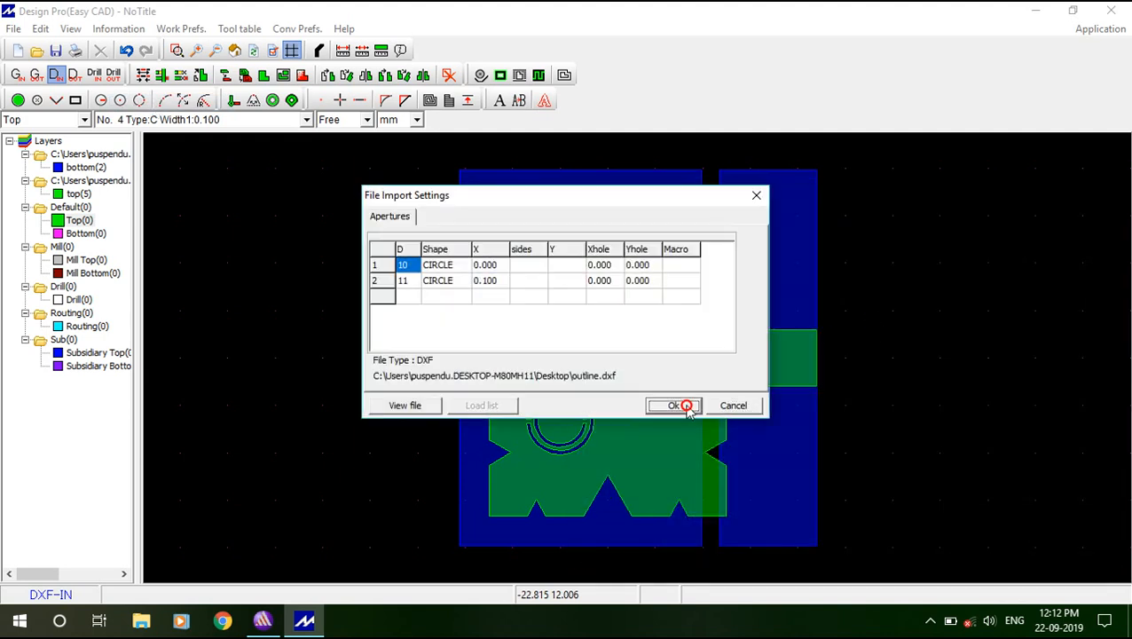
click(685, 404)
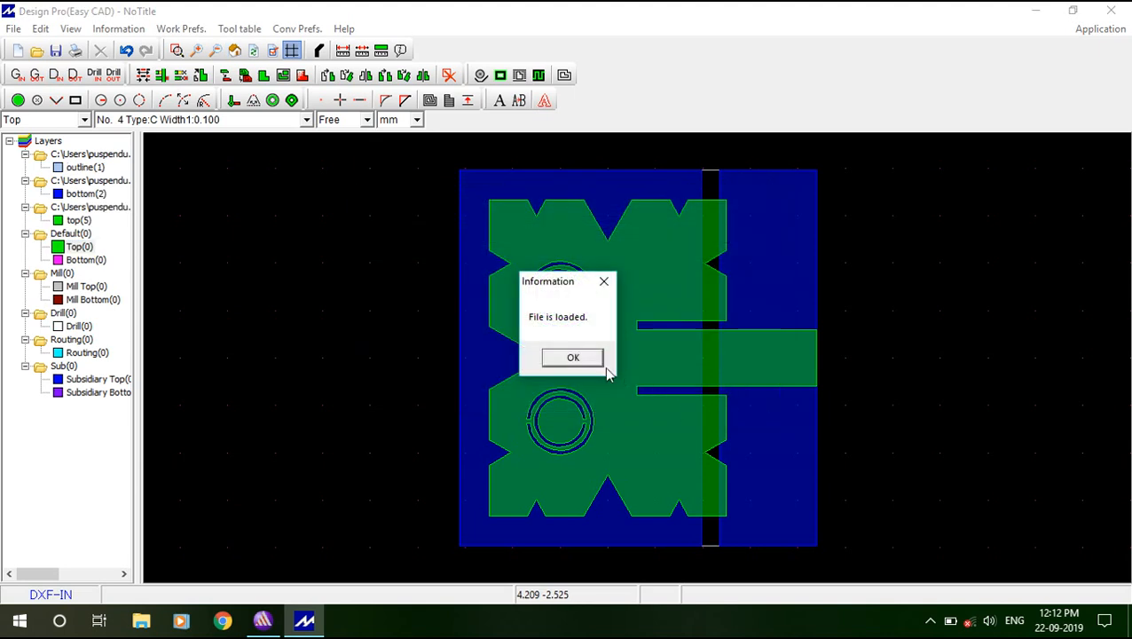
click(591, 355)
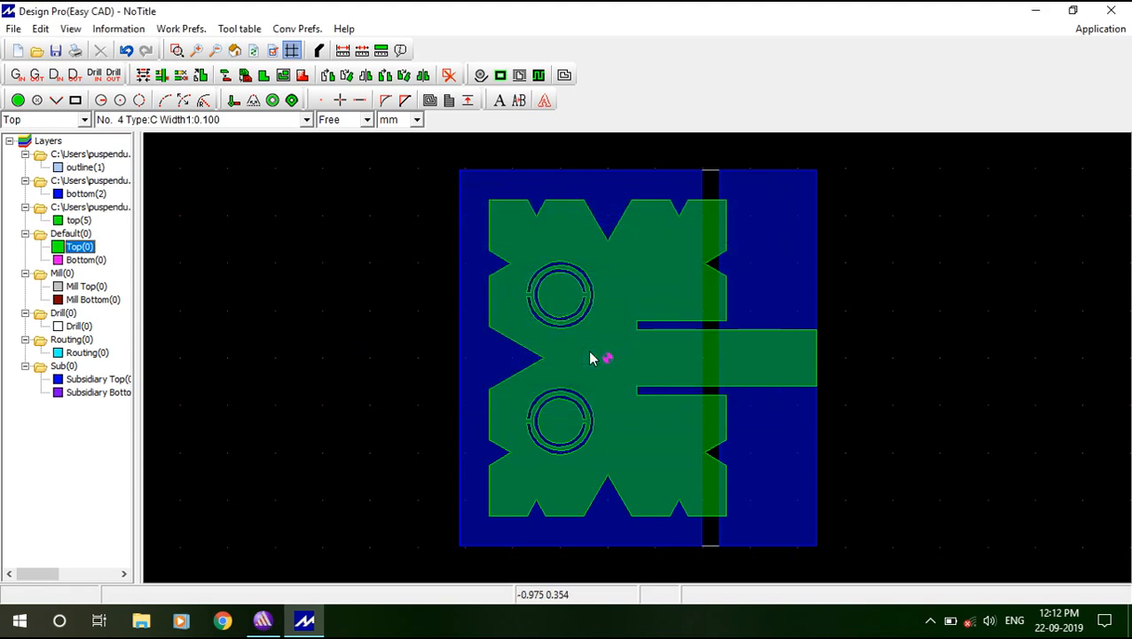
click(1016, 405)
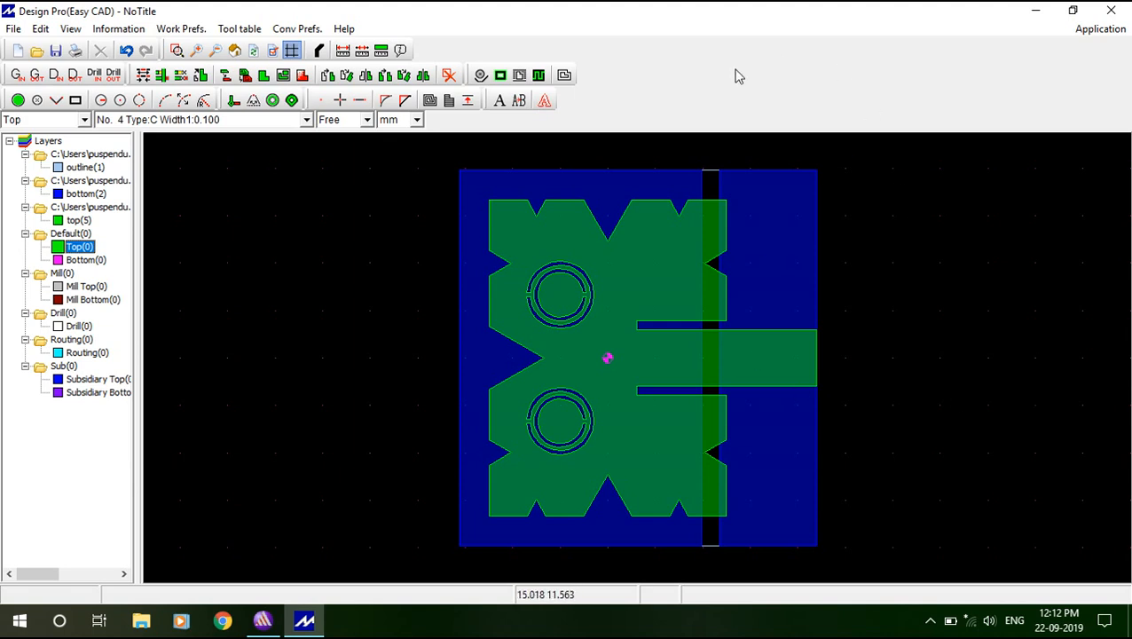
Generate the milling contours with outline assigned as PCB outline, bottom as Pattern Bottom and top as Pattern Top
click(500, 75)
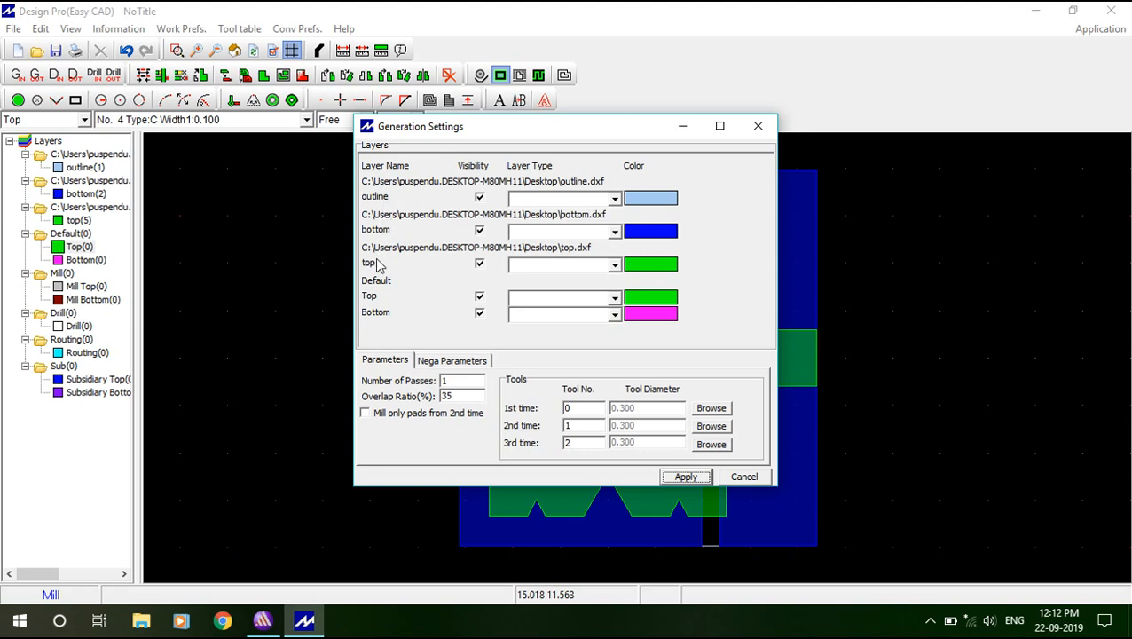
click(614, 200)
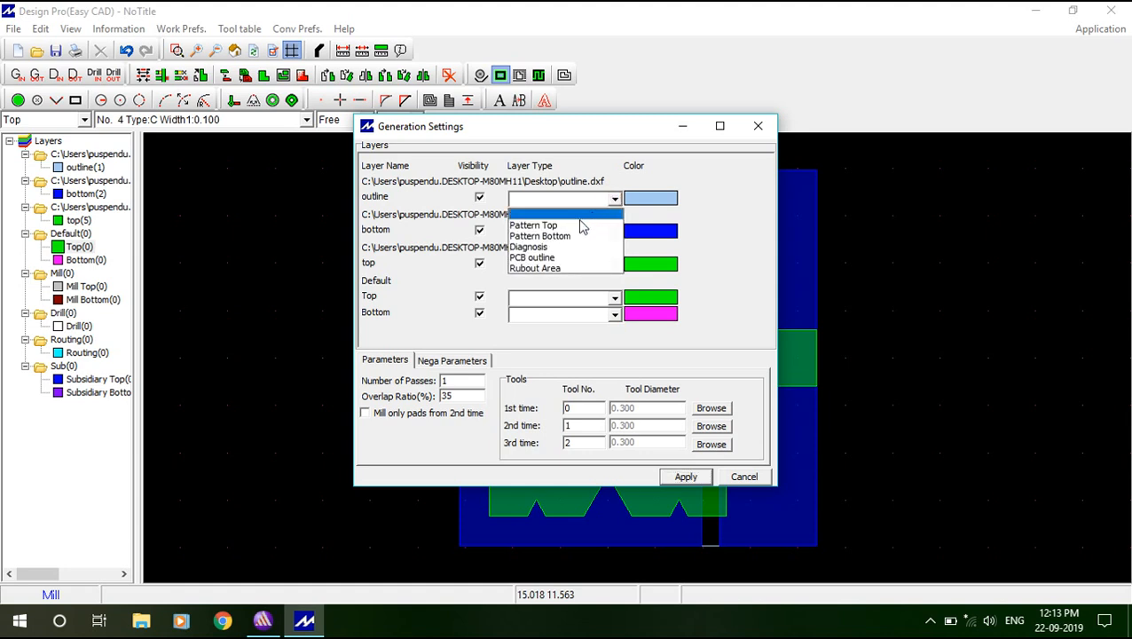
click(530, 257)
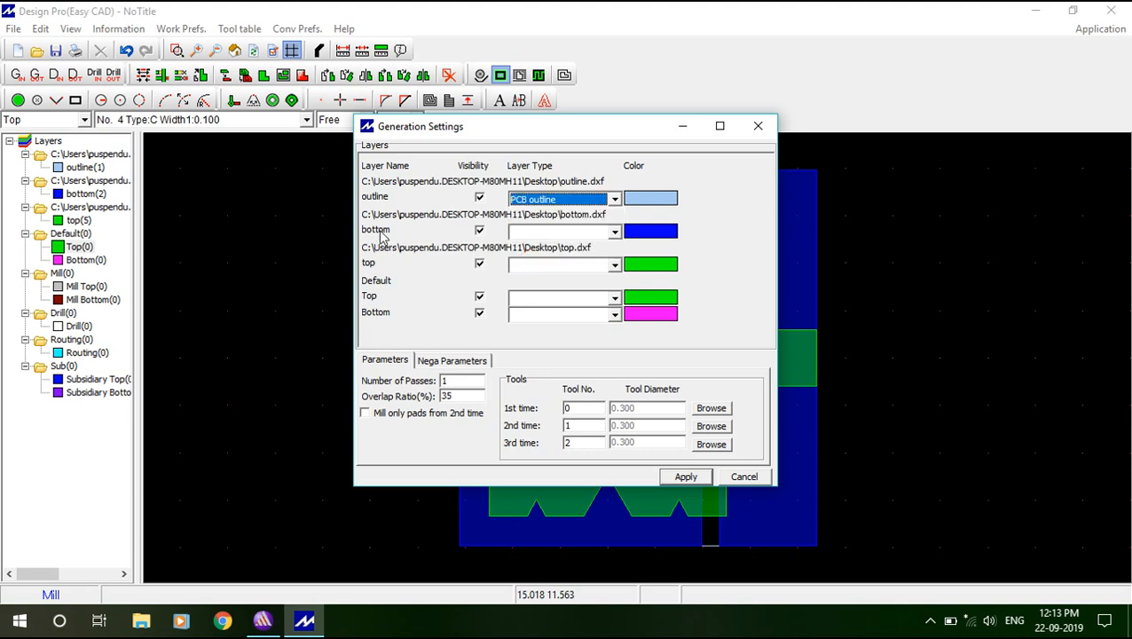
click(528, 230)
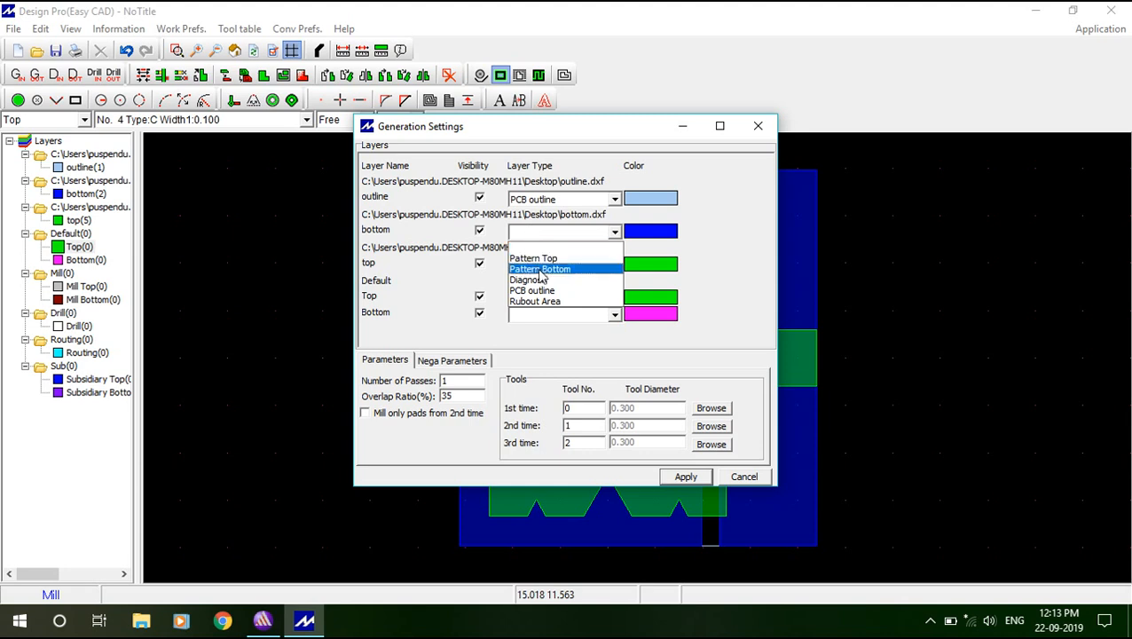
click(541, 269)
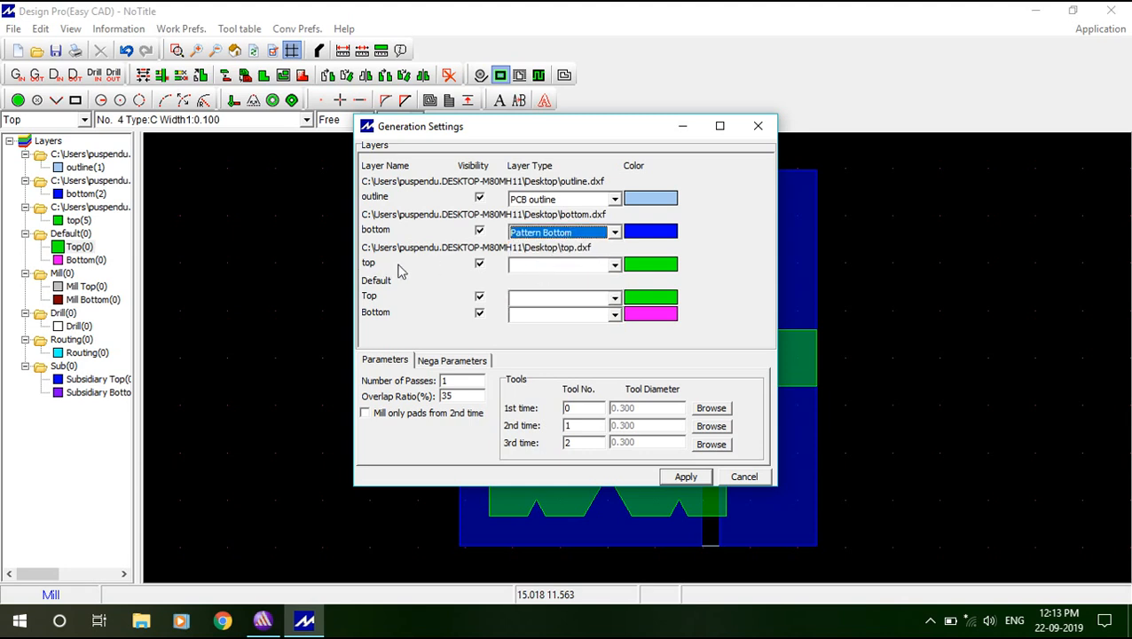
click(530, 266)
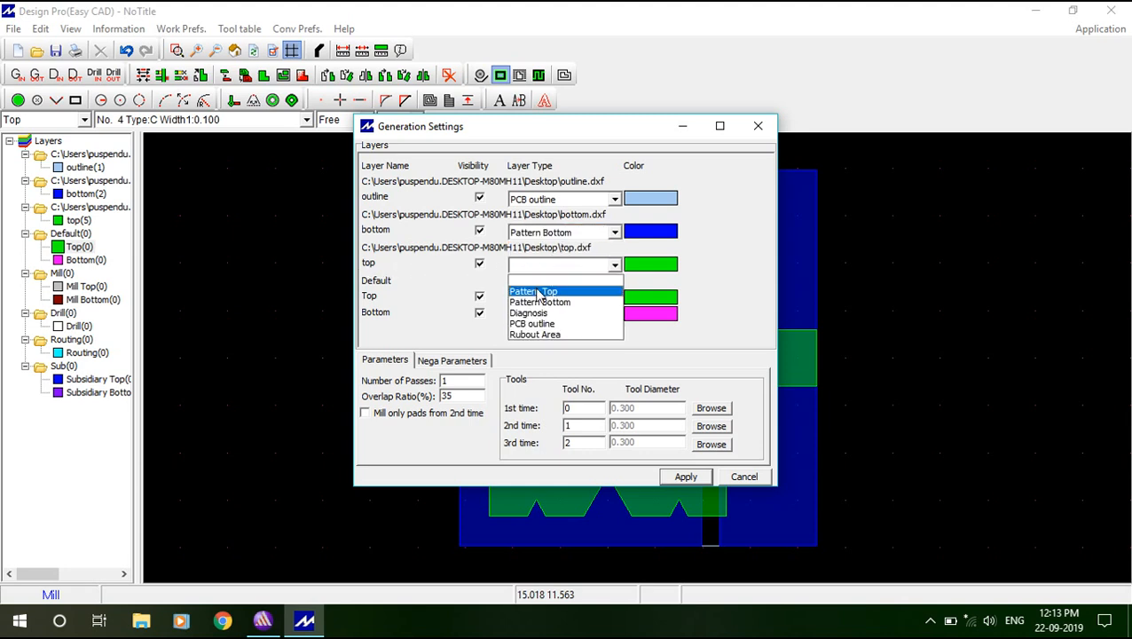
click(534, 283)
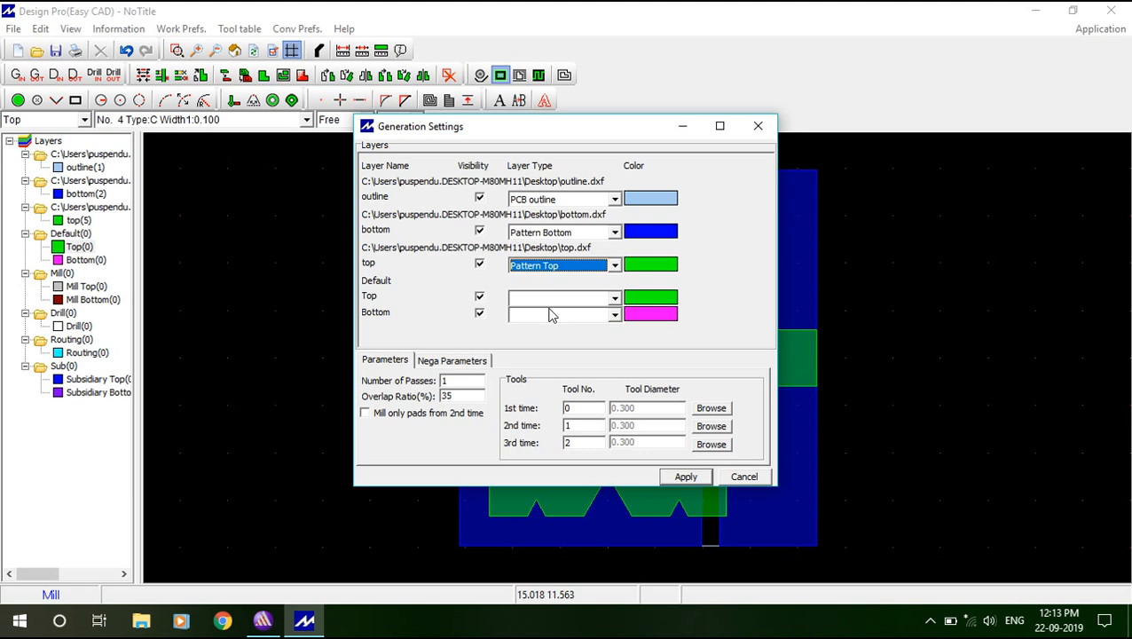
click(683, 475)
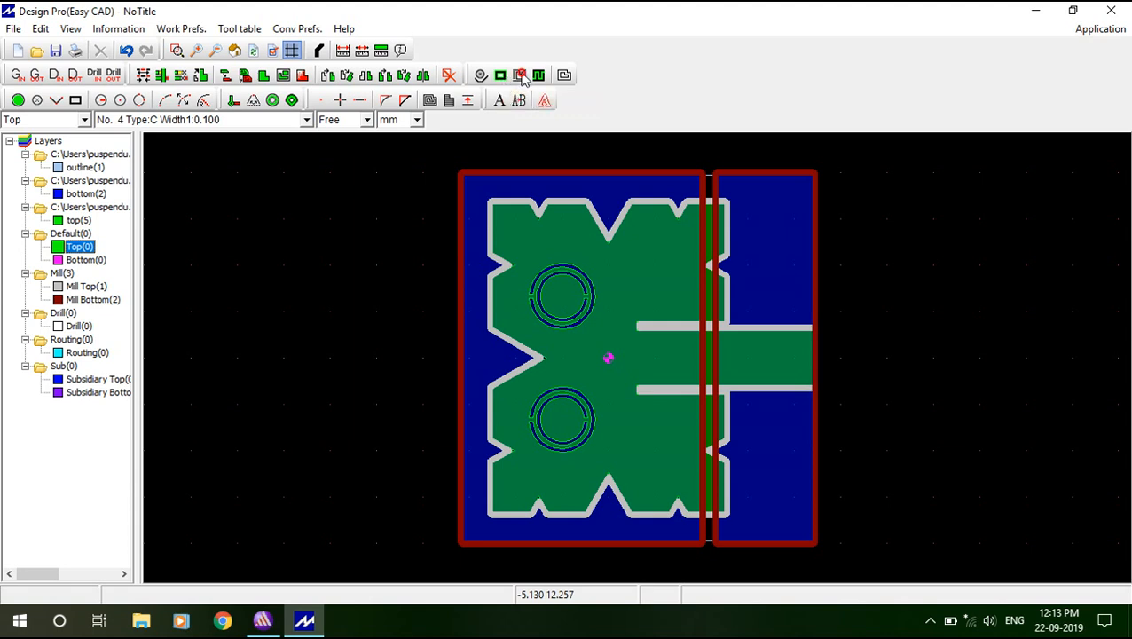
Generate the rubout data for both sides, with the area specified using the PCB OutLine Layer
click(521, 76)
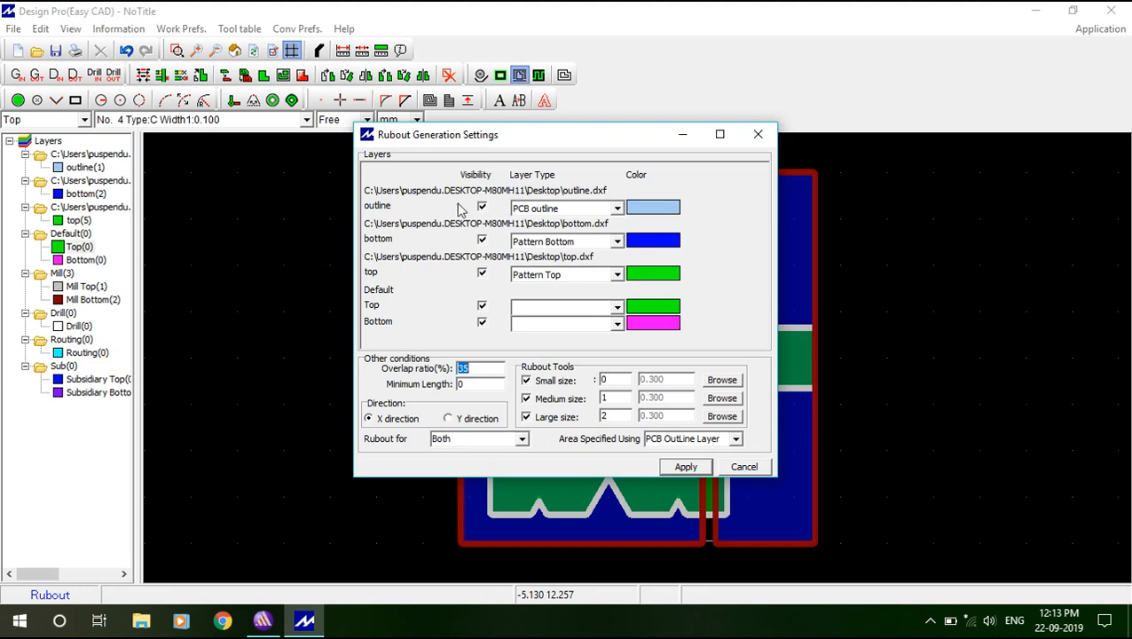
click(522, 441)
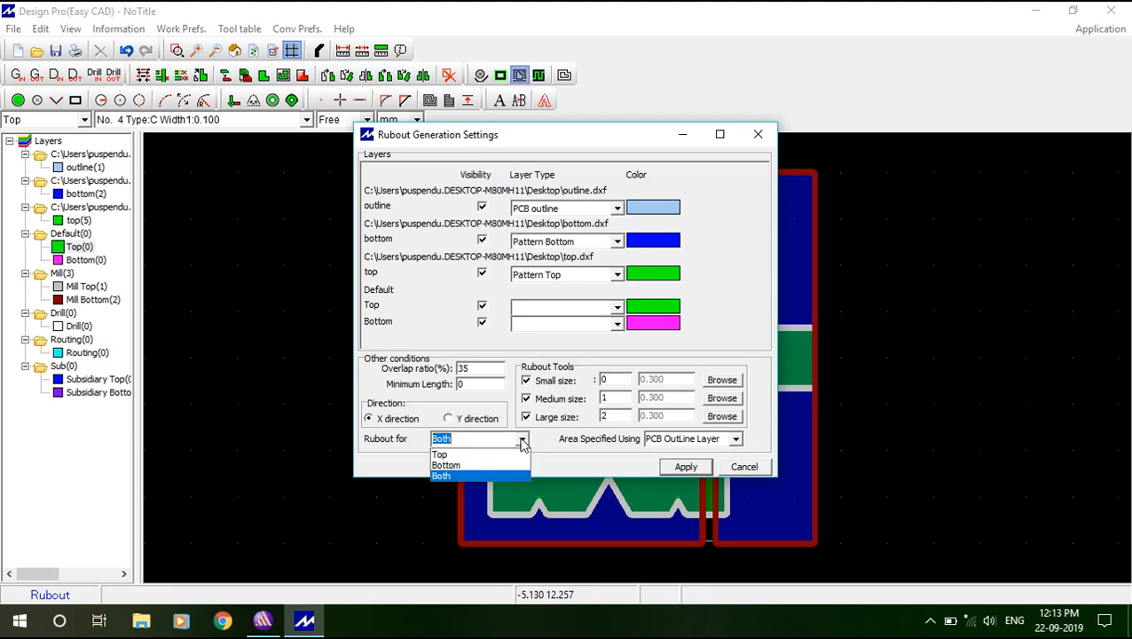
click(446, 476)
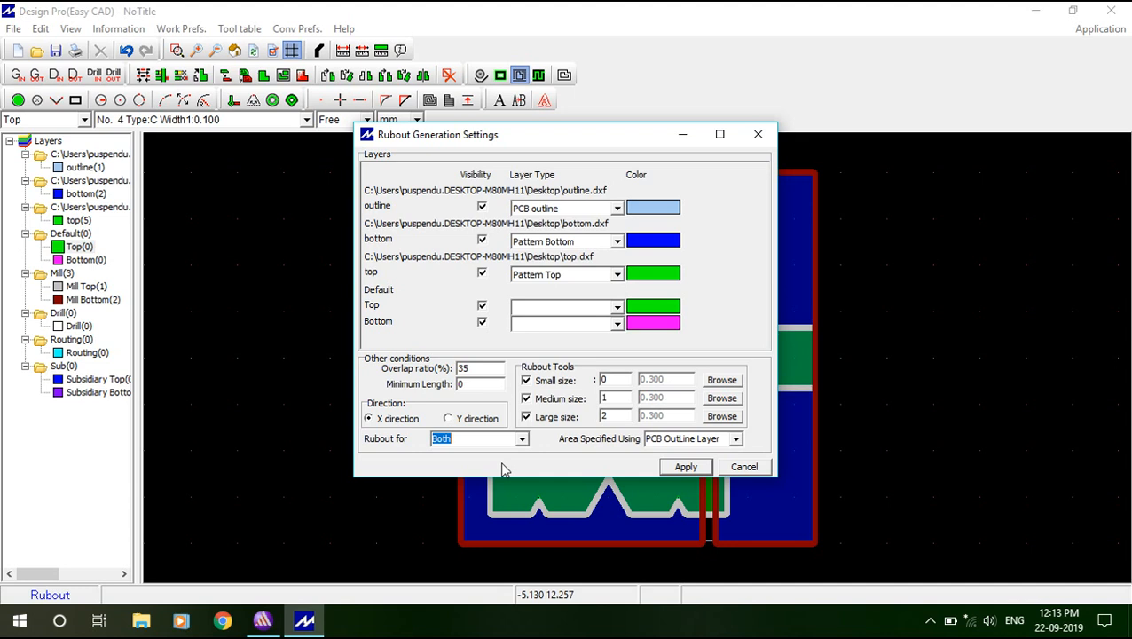
click(735, 438)
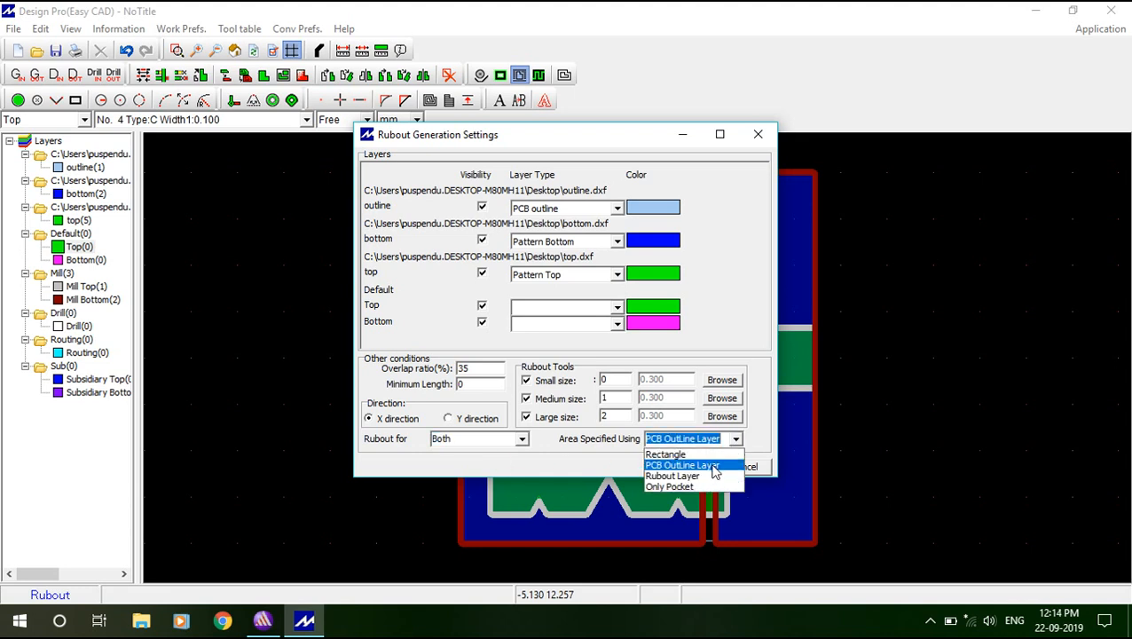
click(714, 467)
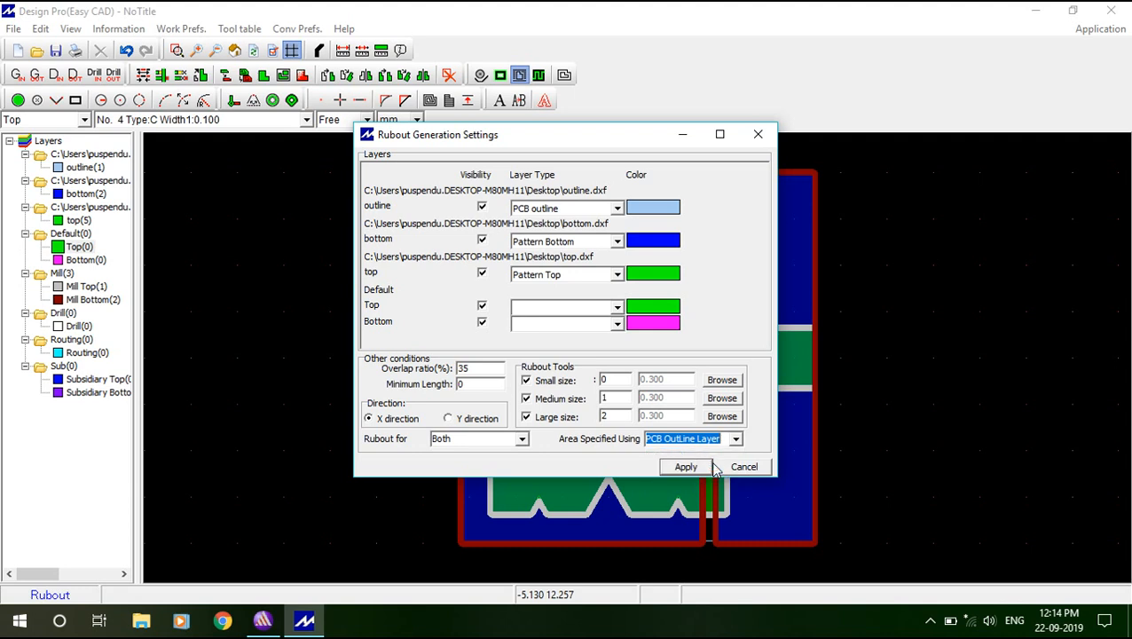
click(692, 469)
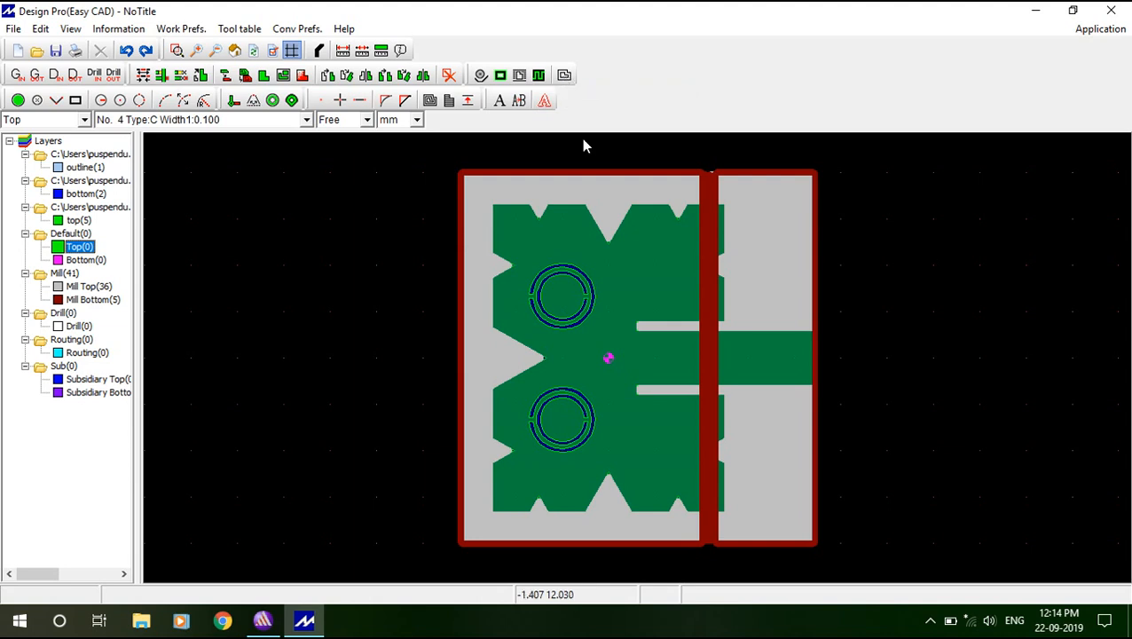
Generate the routing data around the PCB outline, keeping breakout tabs with a 0.5 gap
click(565, 75)
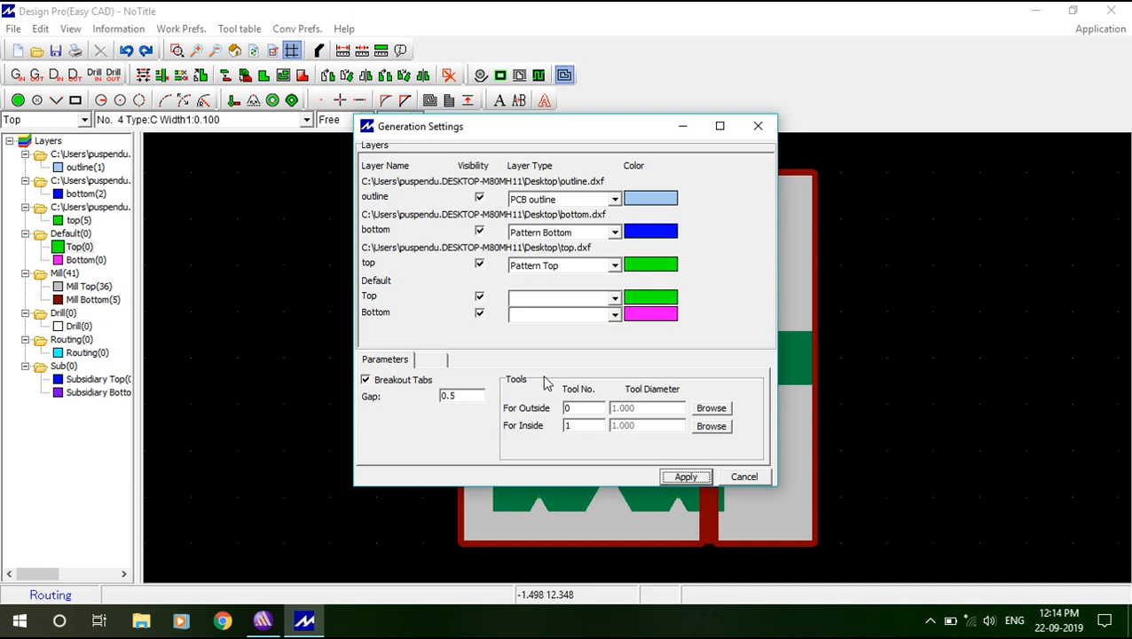
click(686, 476)
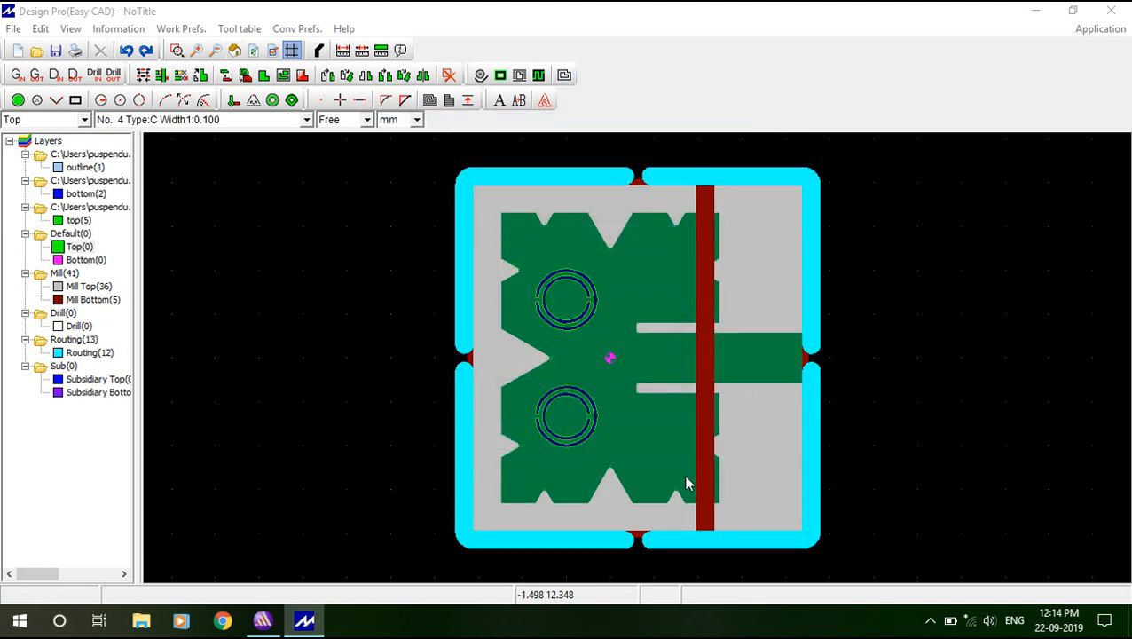
Save the drawing to the Desktop as the PCB file design.mit with the drawing name d
click(15, 29)
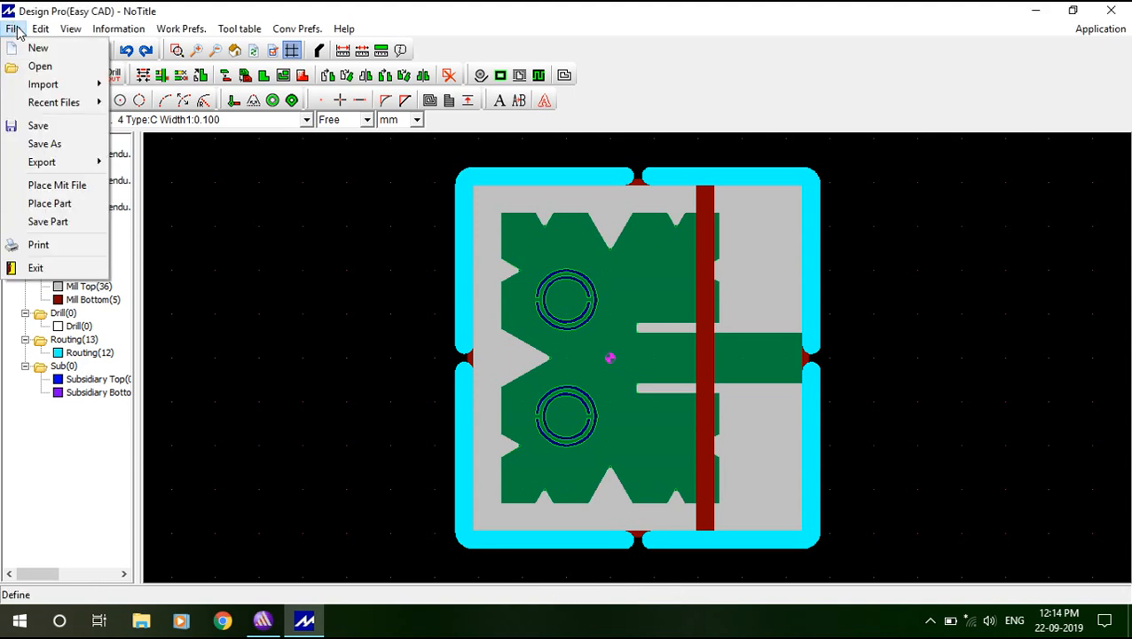
click(53, 144)
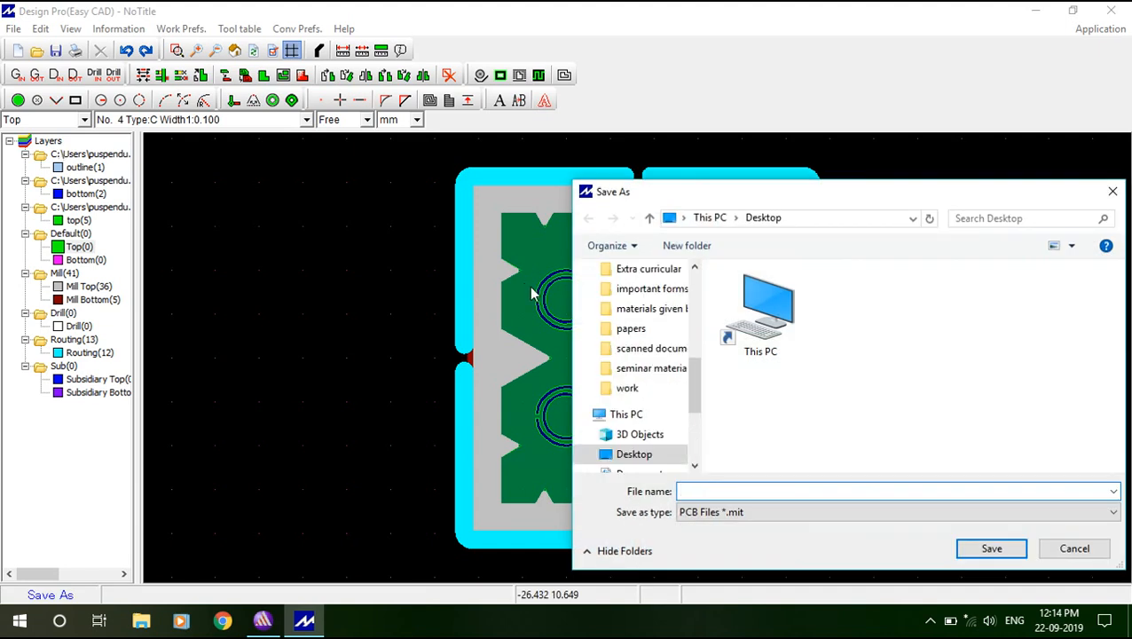
click(635, 454)
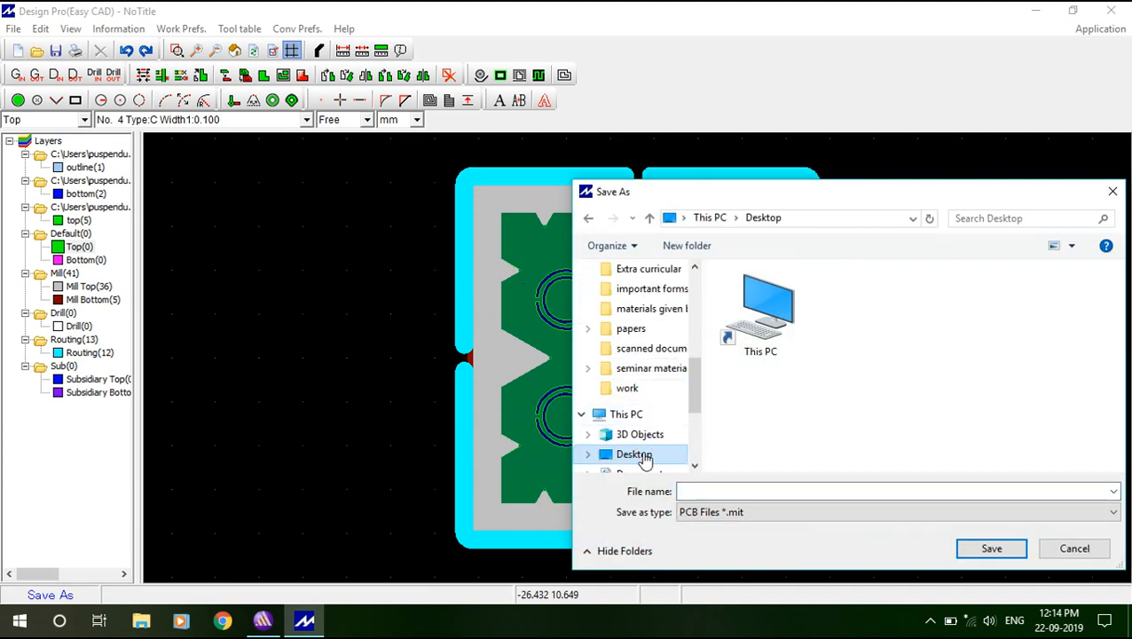
click(733, 487)
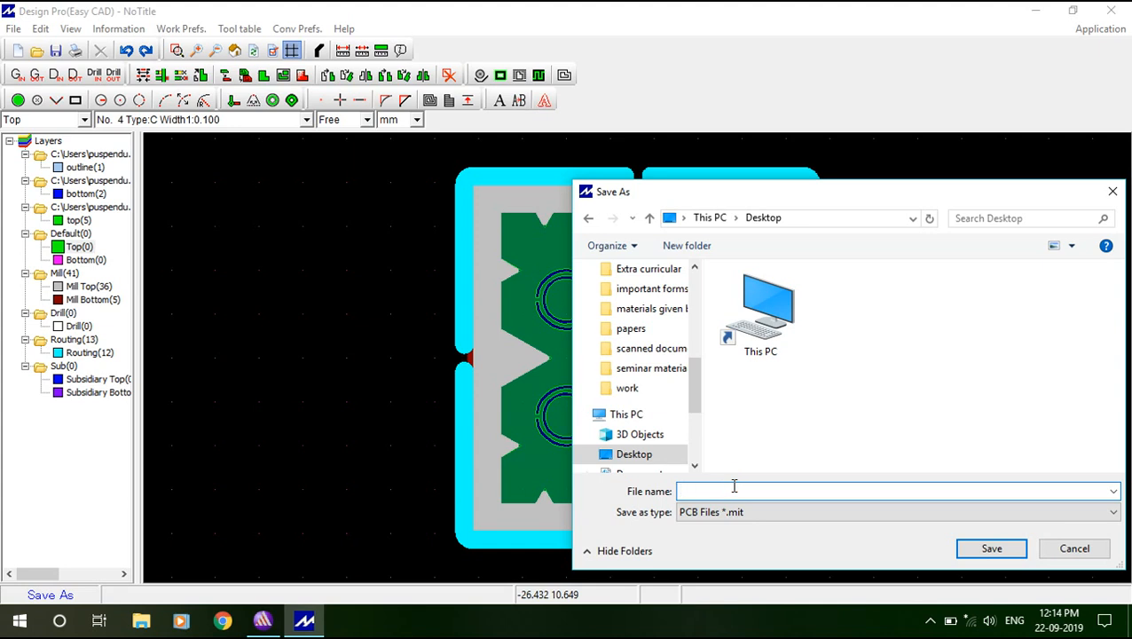
text(design)
click(993, 548)
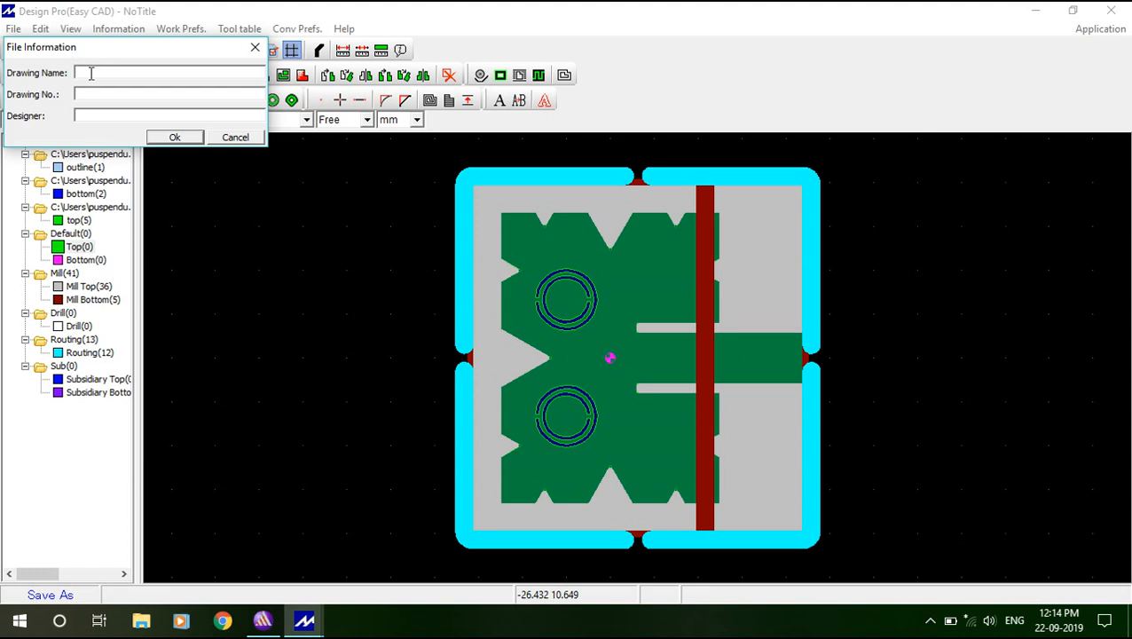
text(d)
click(172, 139)
click(174, 140)
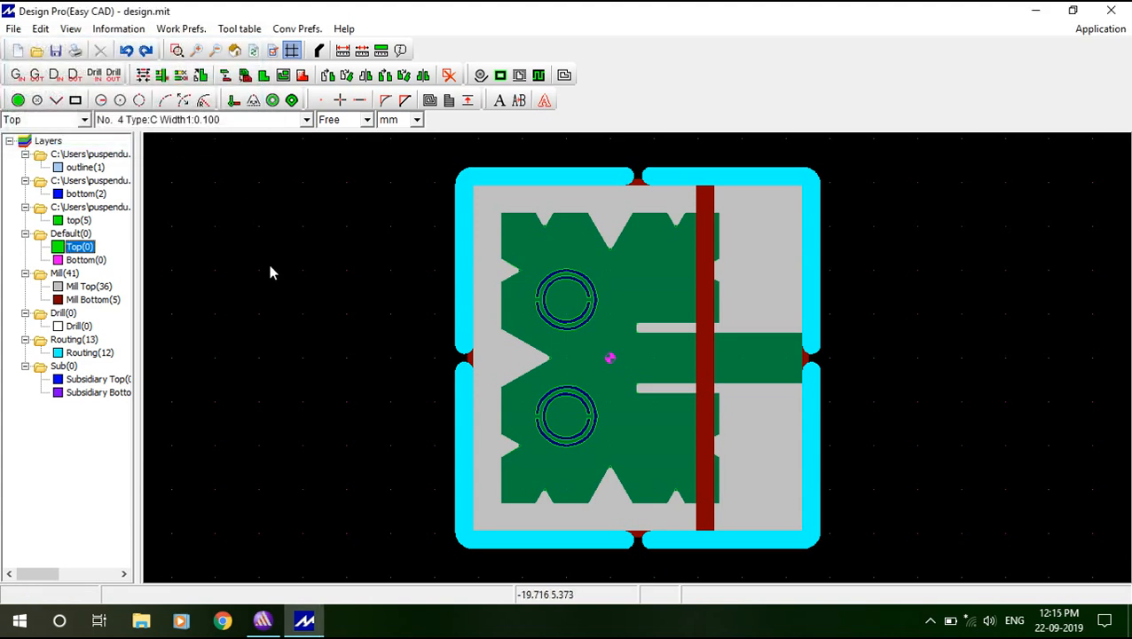
On the Windows desktop, permanently delete the files outline.dxf, bottom.dxf and top.dxf
key(super+d)
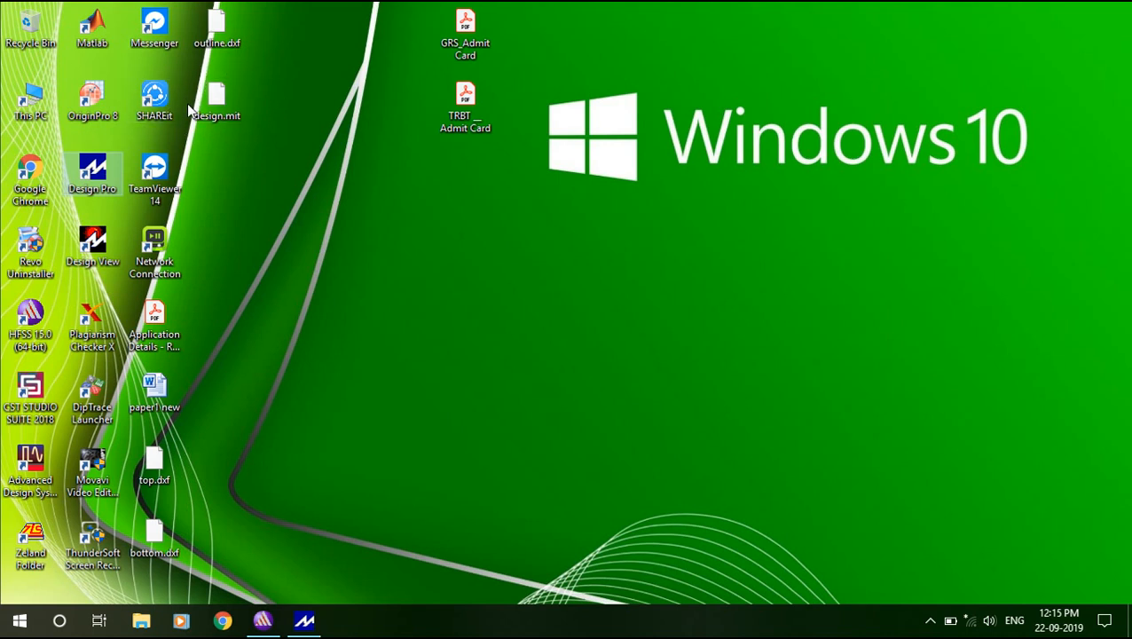
drag(260, 133, 176, 78)
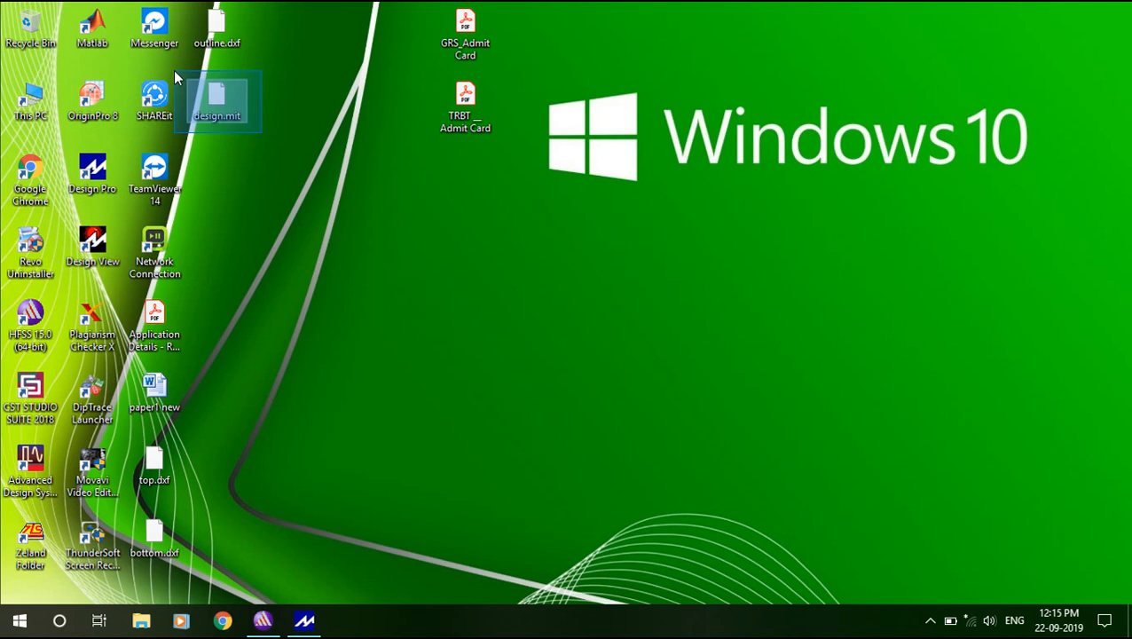
drag(175, 78, 176, 78)
click(213, 36)
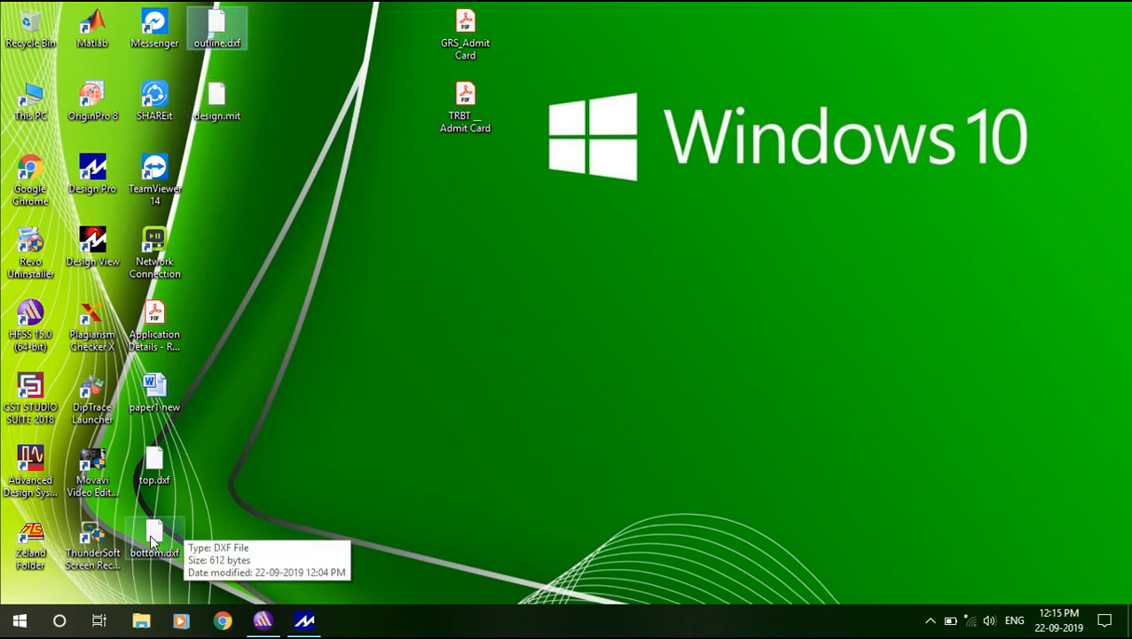
ctrl+click(151, 538)
ctrl+click(157, 470)
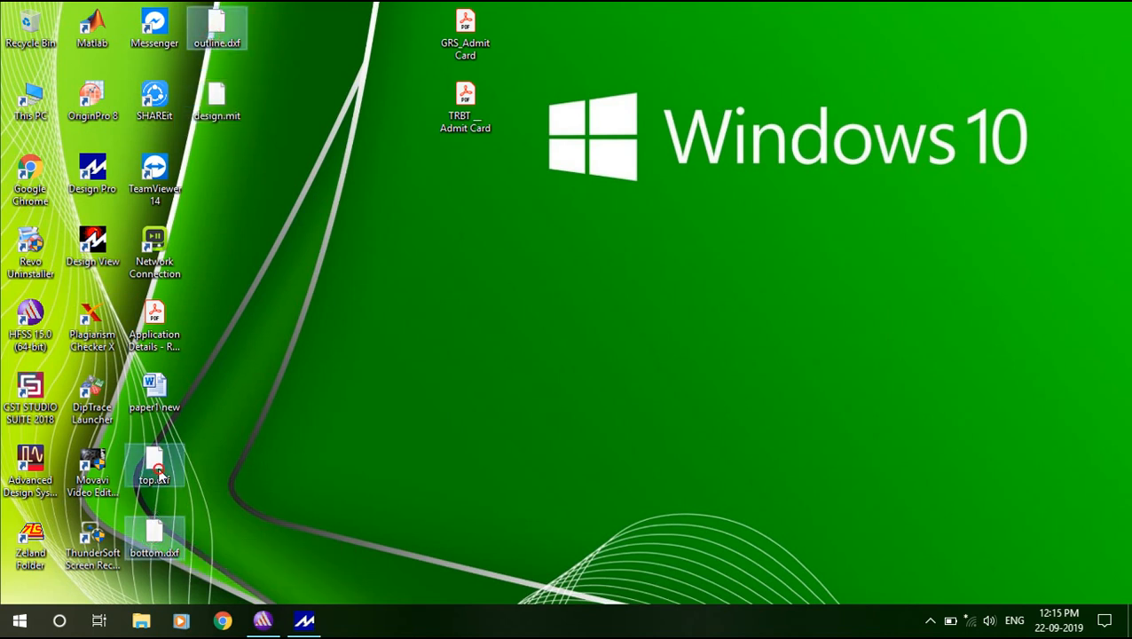
key(shift+Delete)
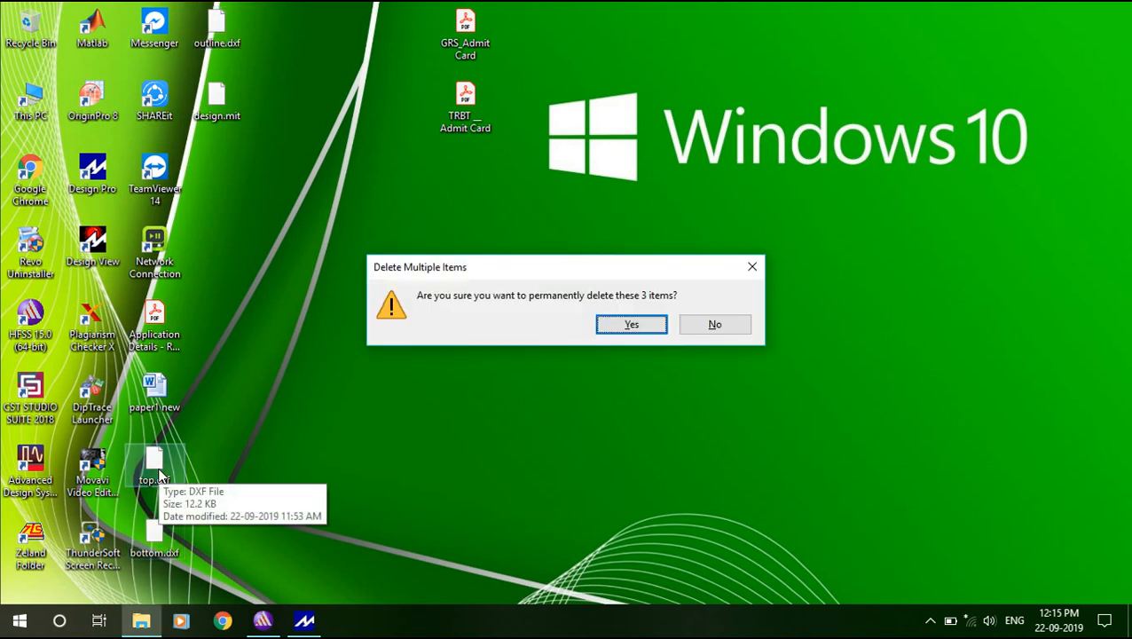
key(Return)
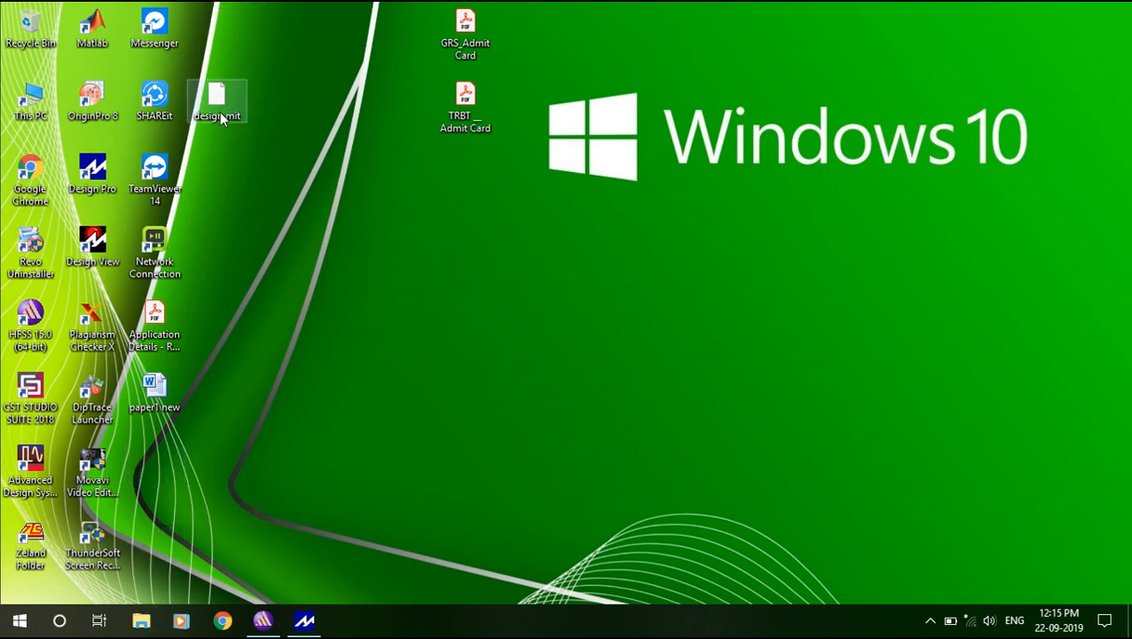
Return to Design Pro and switch from Easy CAD to the CAM-Auto application
drag(250, 153, 185, 68)
click(244, 172)
double_click(93, 173)
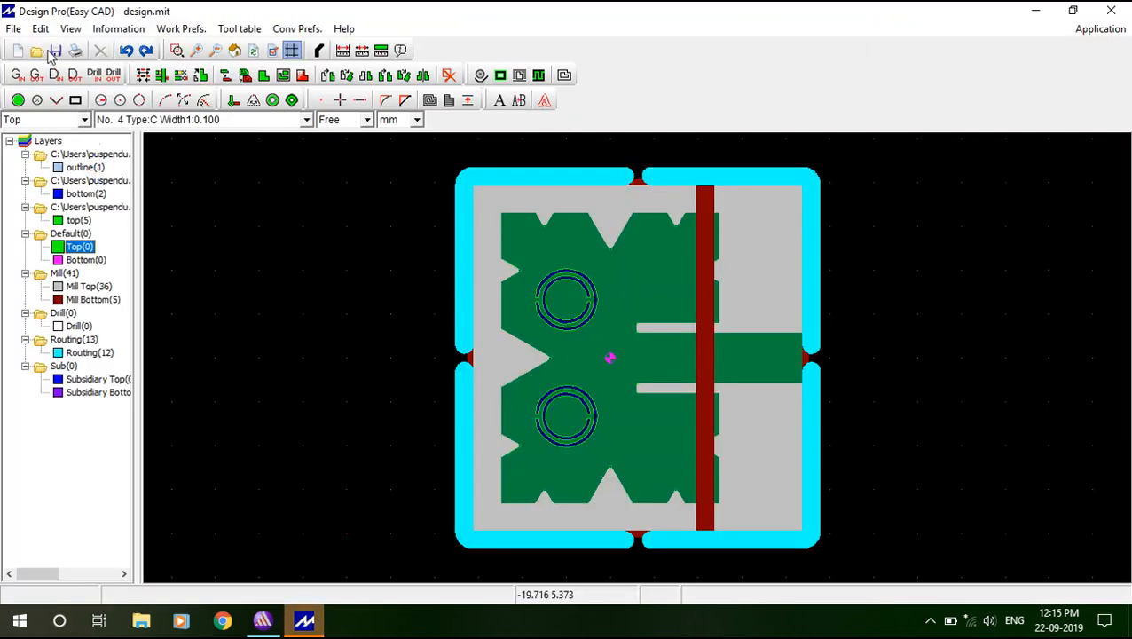
click(1100, 29)
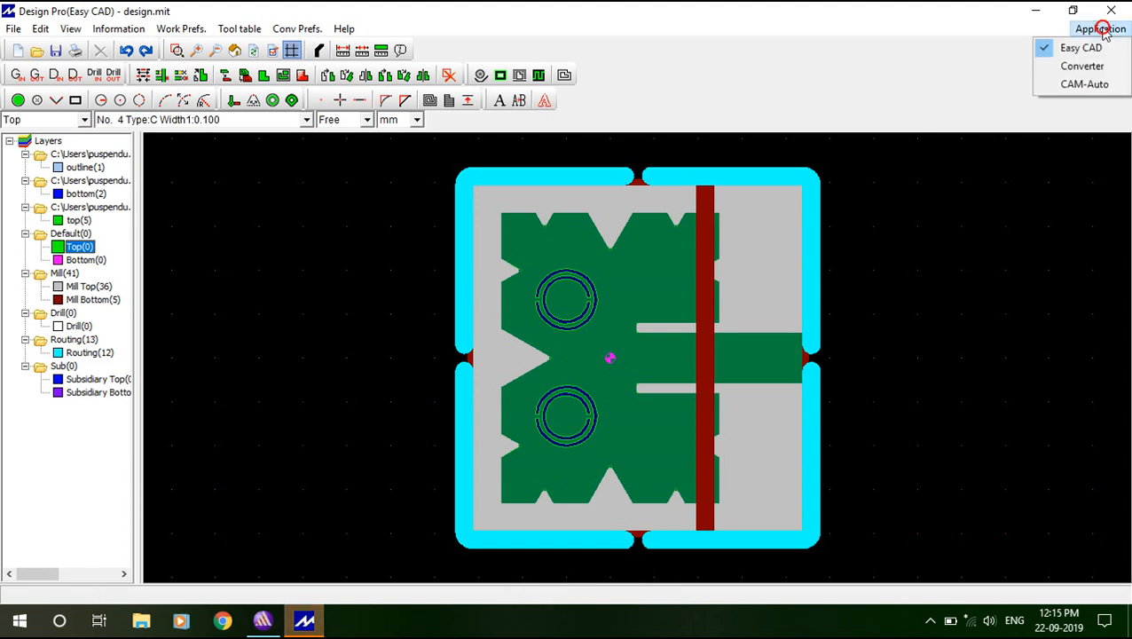
click(1076, 86)
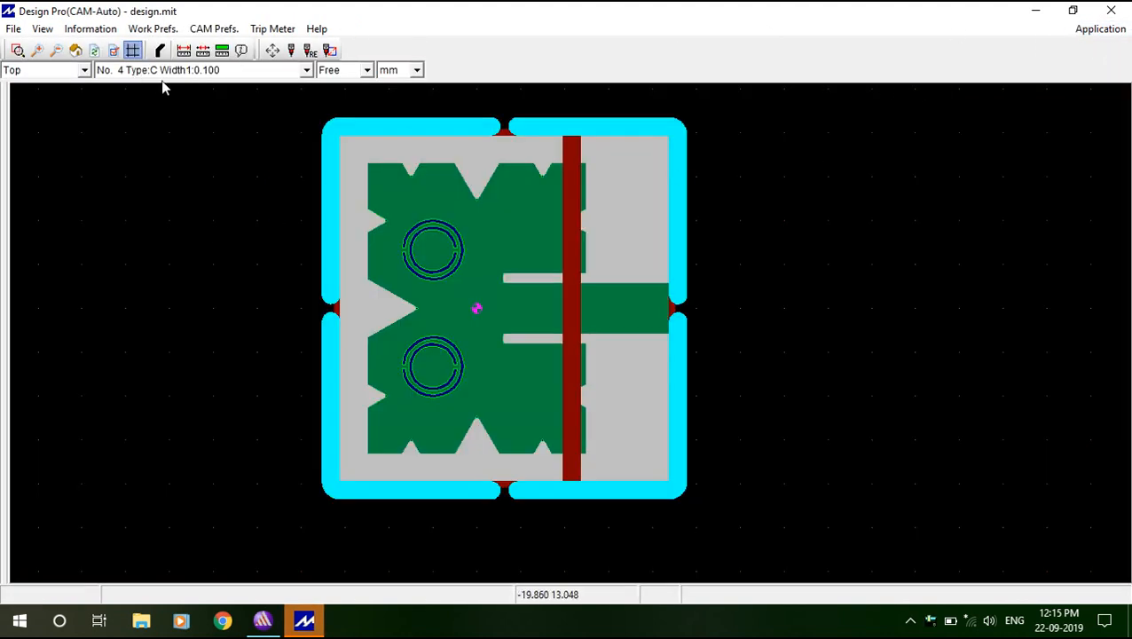
drag(634, 277, 261, 249)
Open the PCB file design.mit from the Desktop in CAM-Auto
click(15, 30)
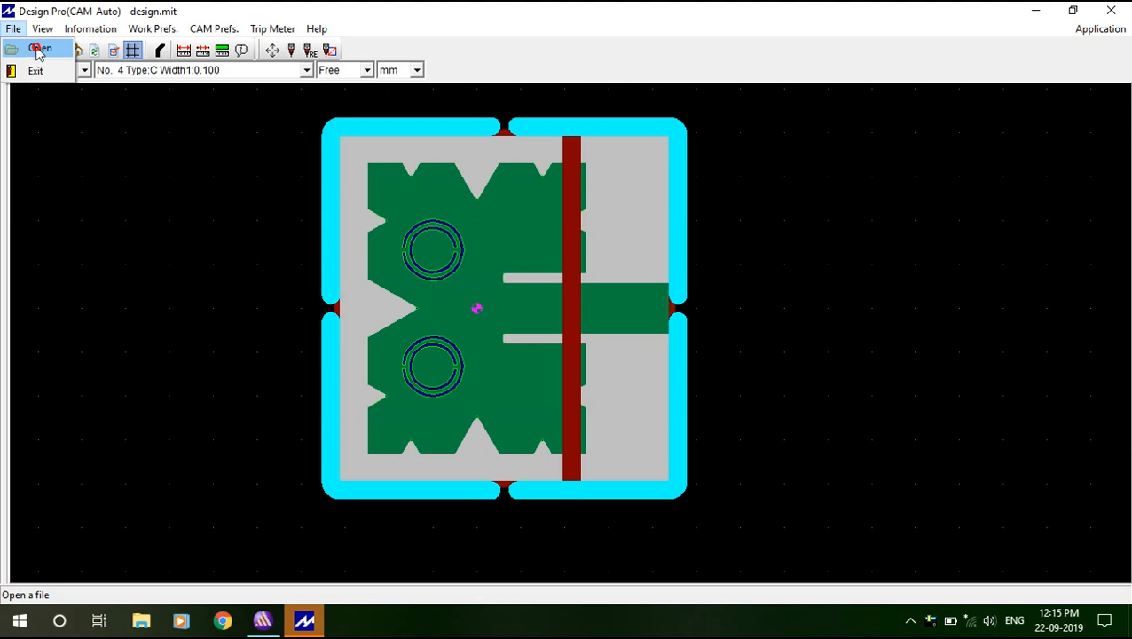
click(38, 51)
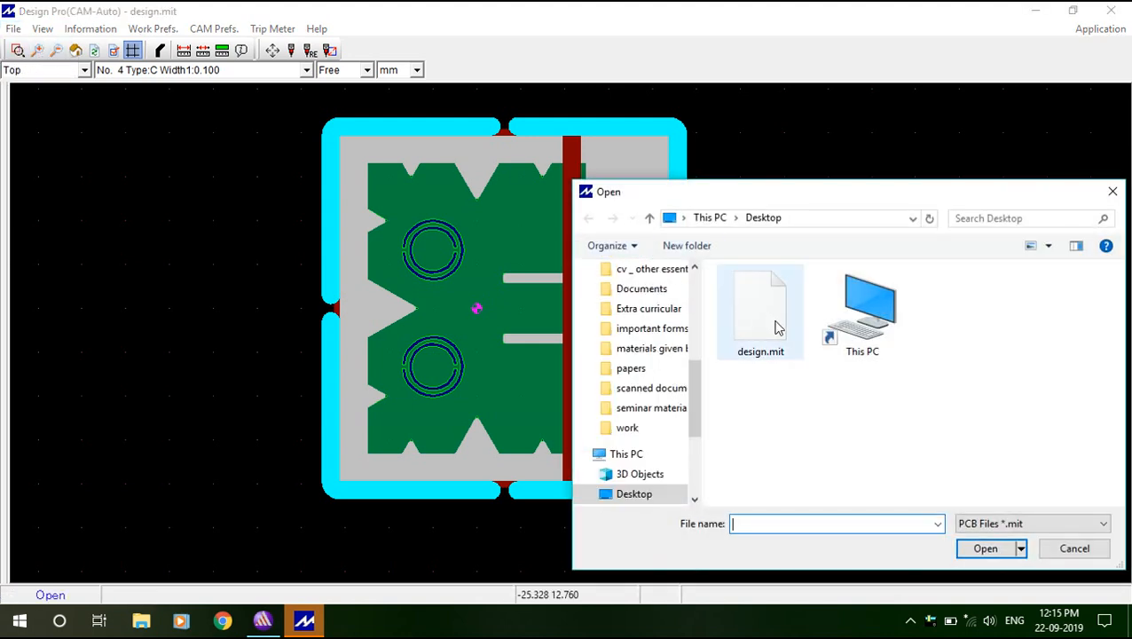
click(777, 328)
click(985, 548)
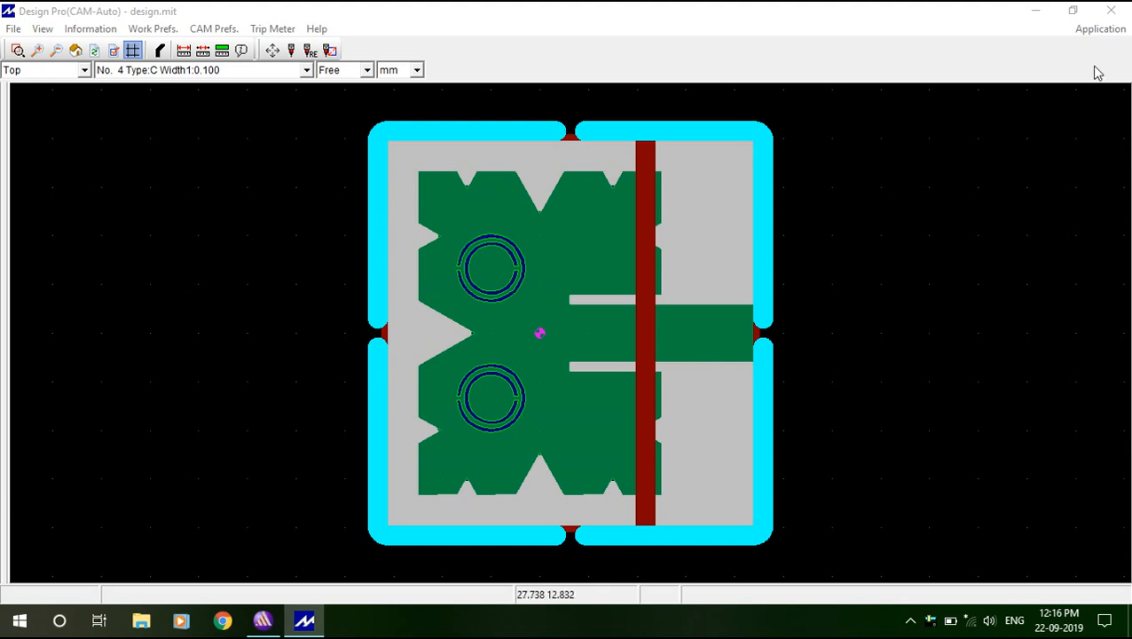
Close Design Pro and save the tool table
click(1110, 11)
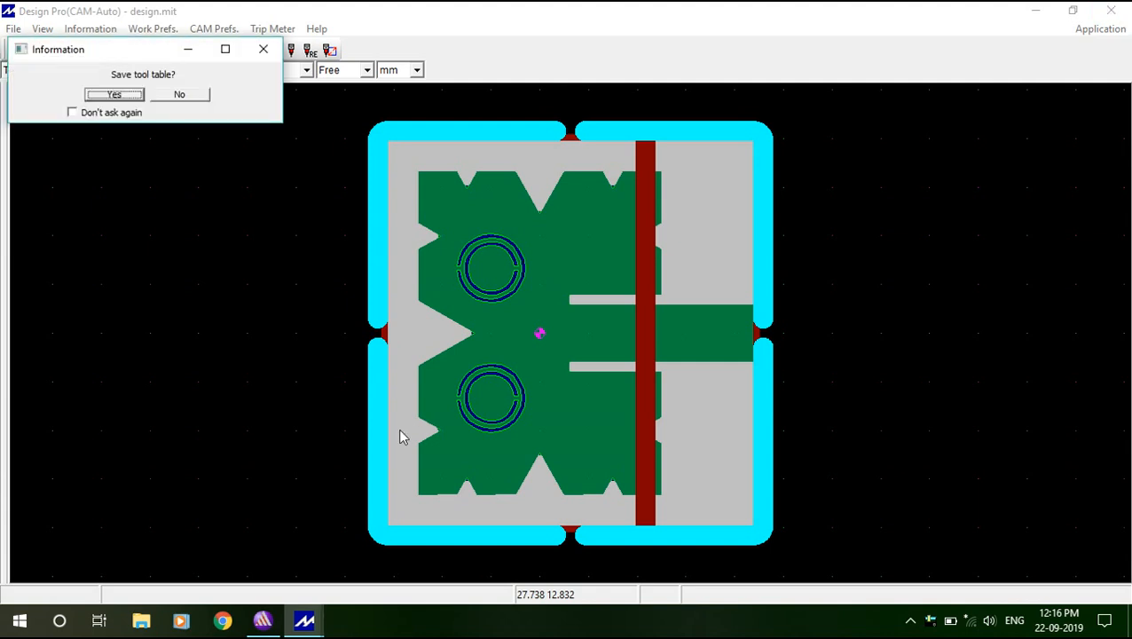
click(114, 95)
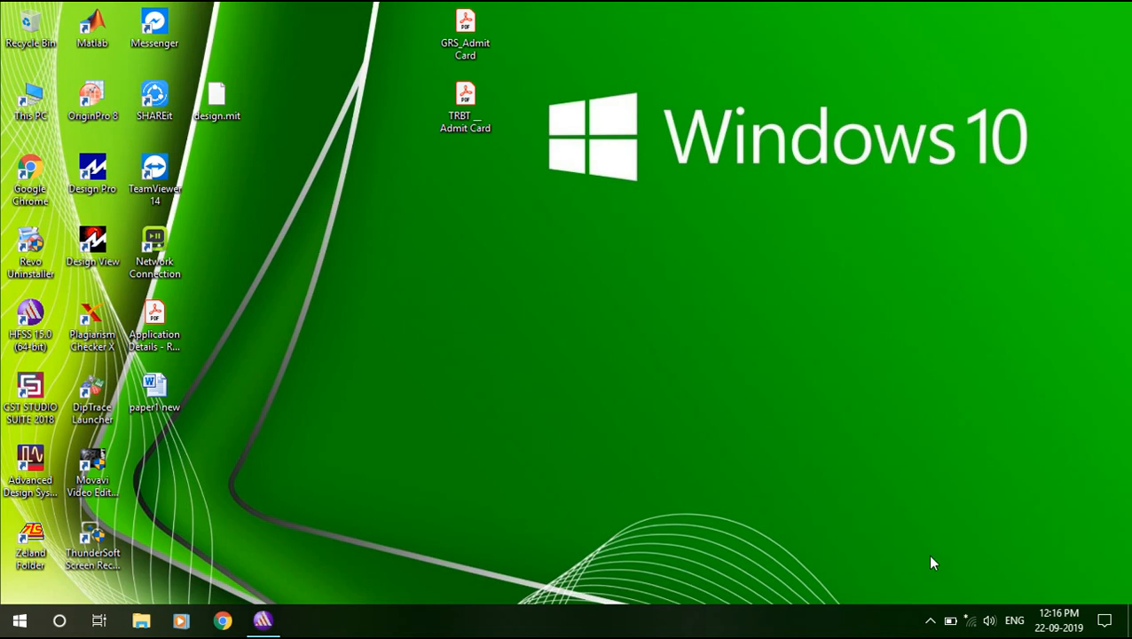
click(926, 621)
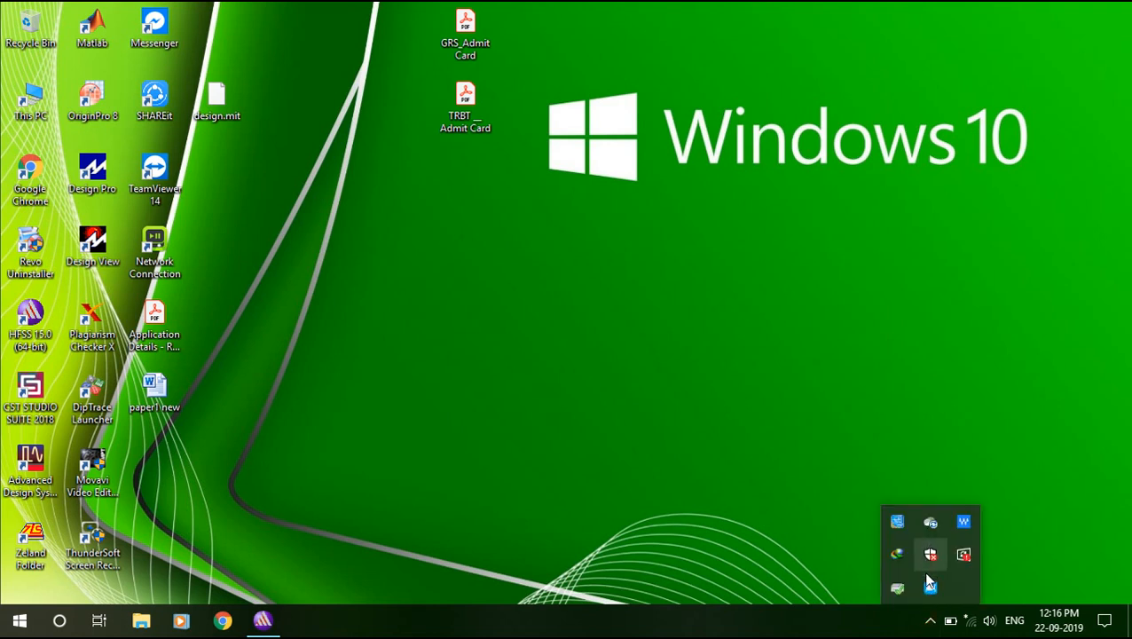
right_click(927, 595)
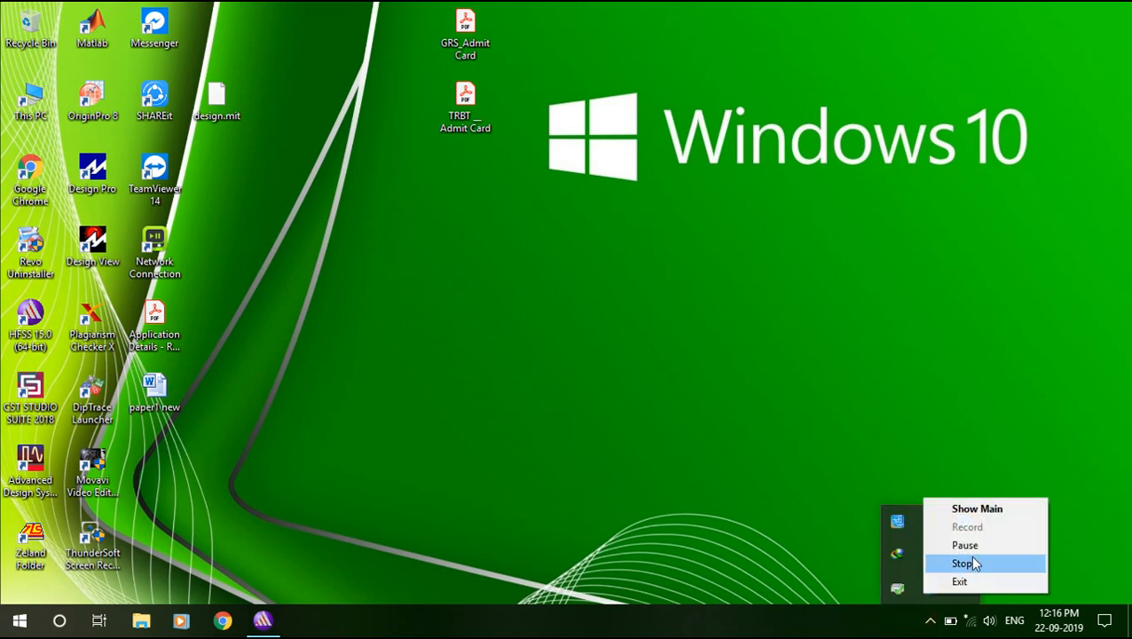